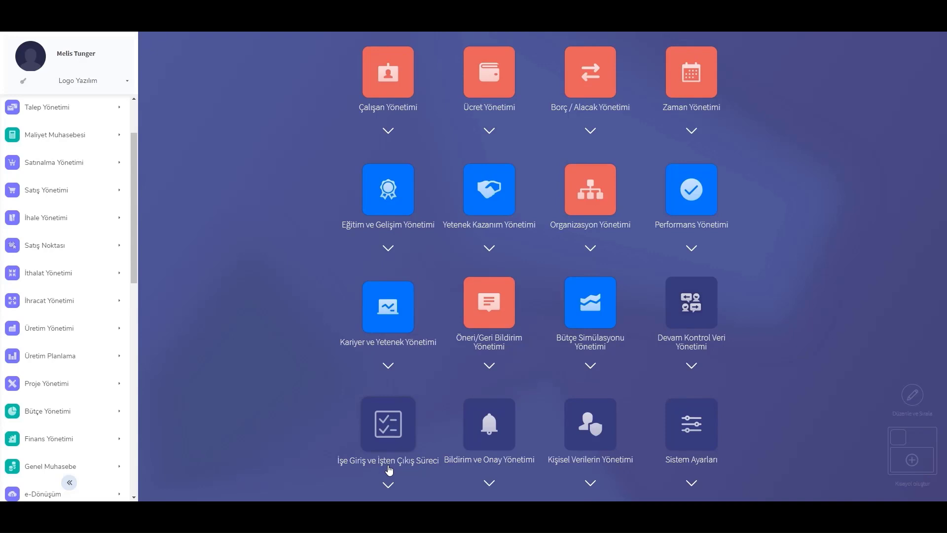
# - Open the İşe Başlatma Görevleri list from the İşe Giriş ve İşten Çıkış Süreci definitions
pyautogui.click(385, 431)
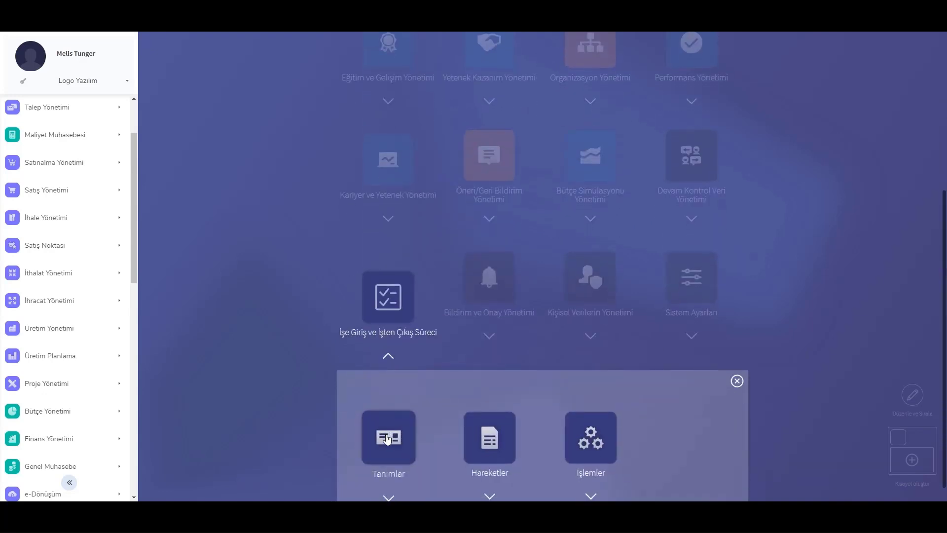
pyautogui.scroll(-1, 388, 434)
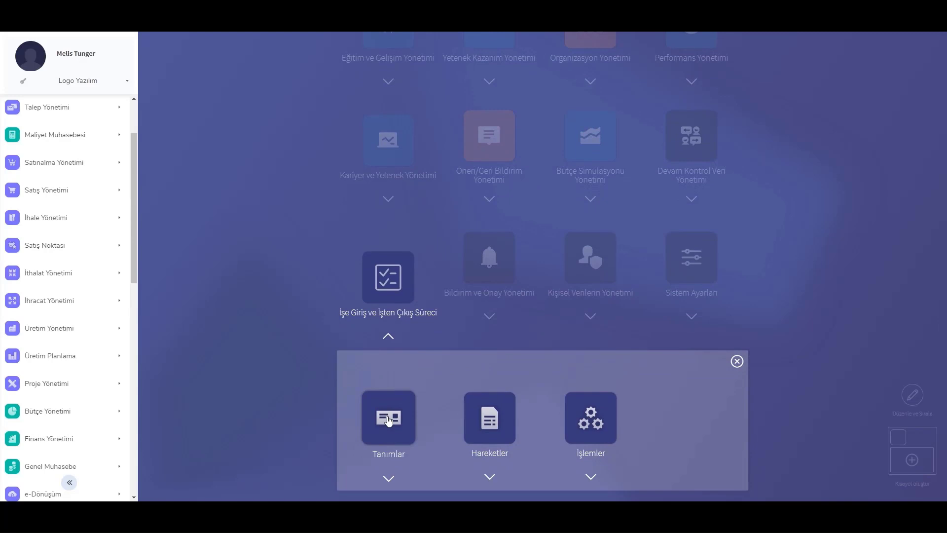
pyautogui.click(386, 435)
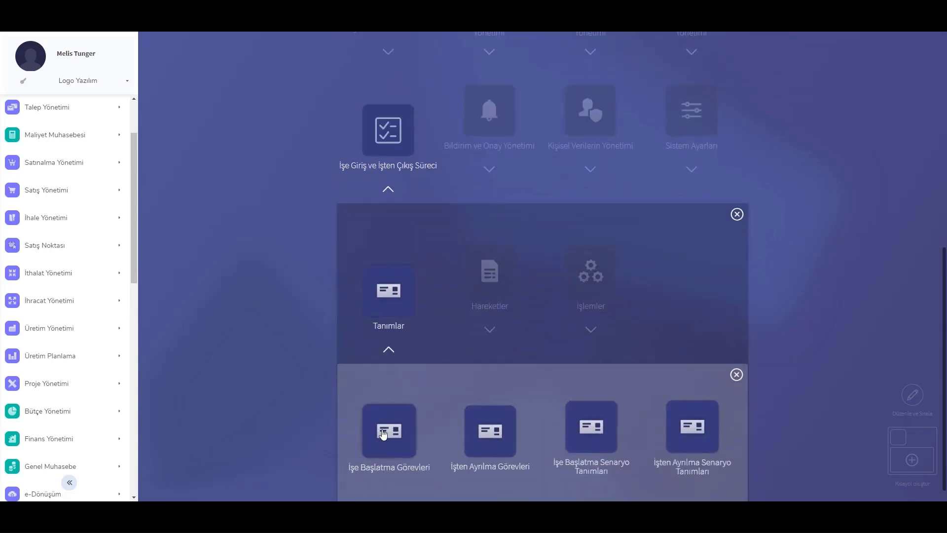
pyautogui.click(388, 439)
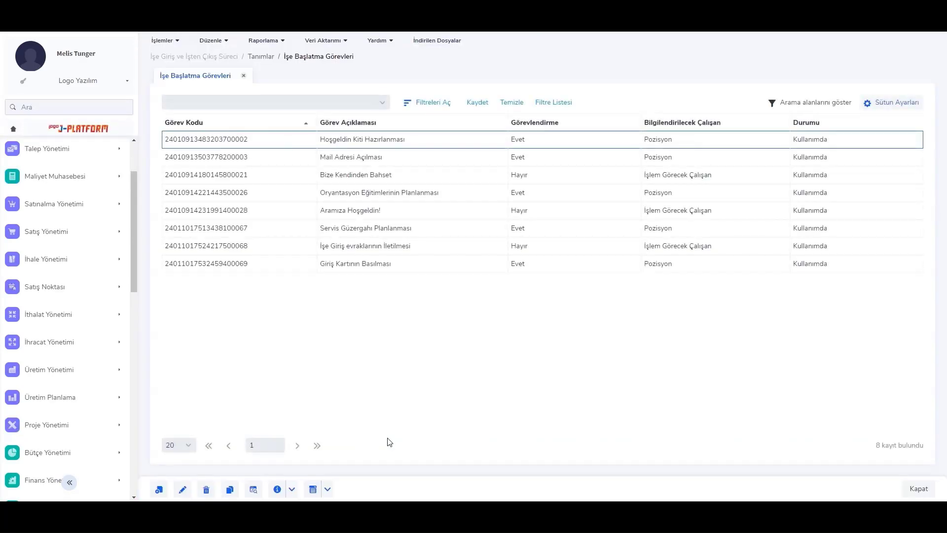
# - Open the Hoşgeldin Kiti Hazırlanması task for editing and turn its Görevlendirme Yapılacak mı? option off and back on
pyautogui.click(362, 143)
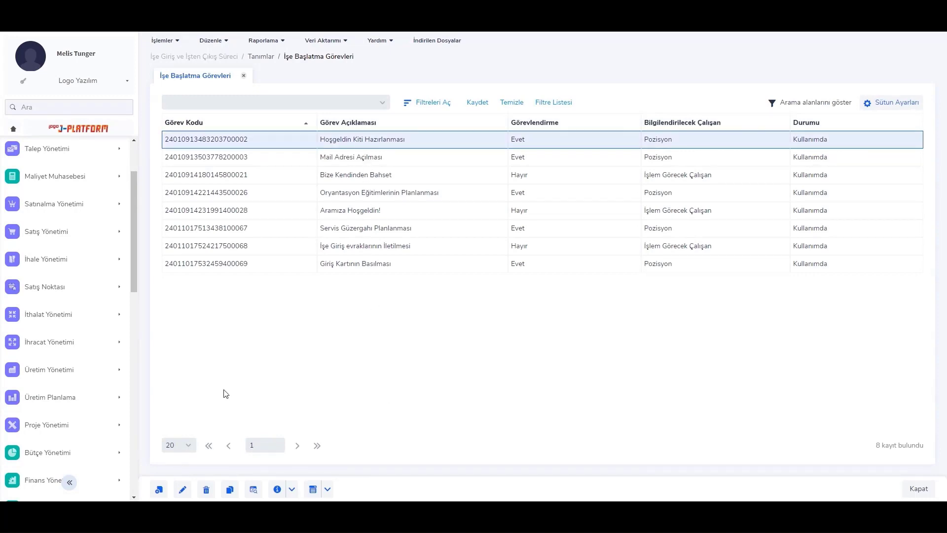
pyautogui.click(159, 490)
pyautogui.click(183, 490)
pyautogui.click(360, 103)
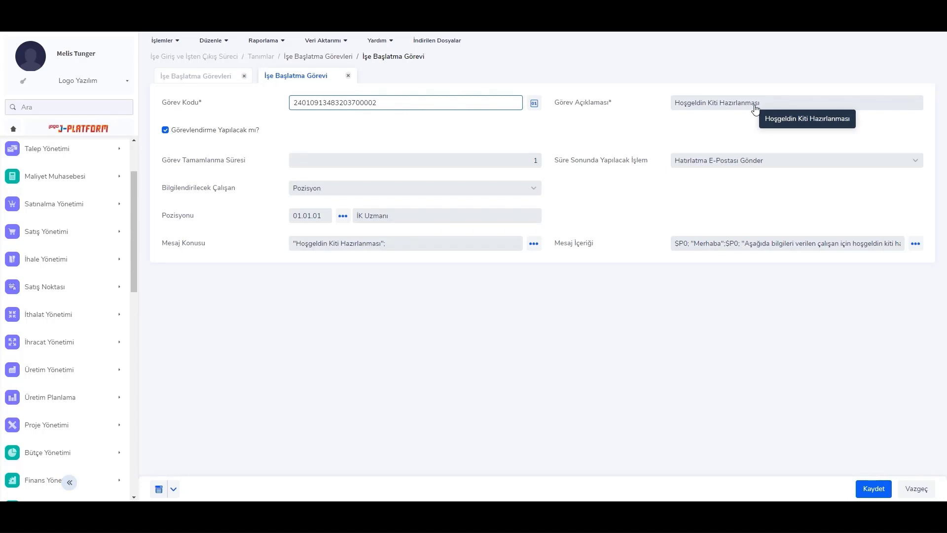
pyautogui.click(202, 130)
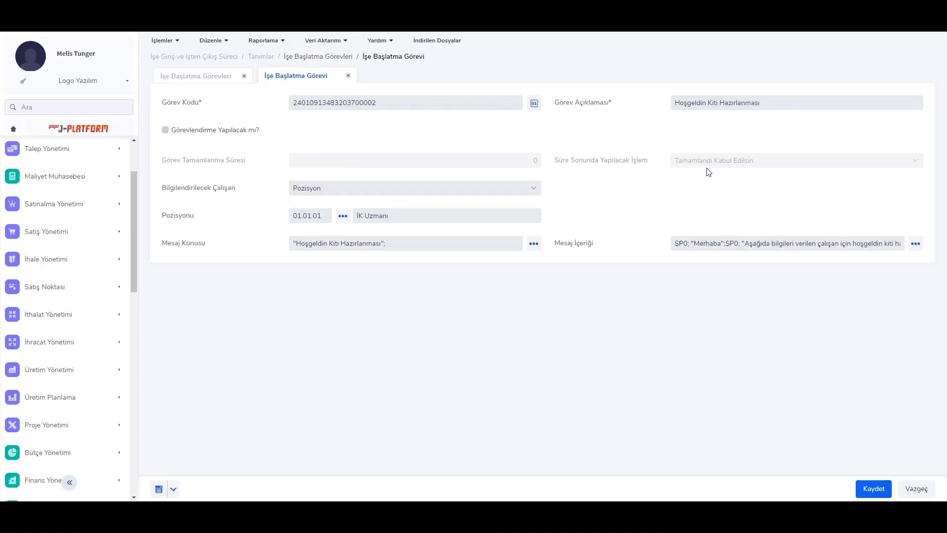
pyautogui.click(208, 137)
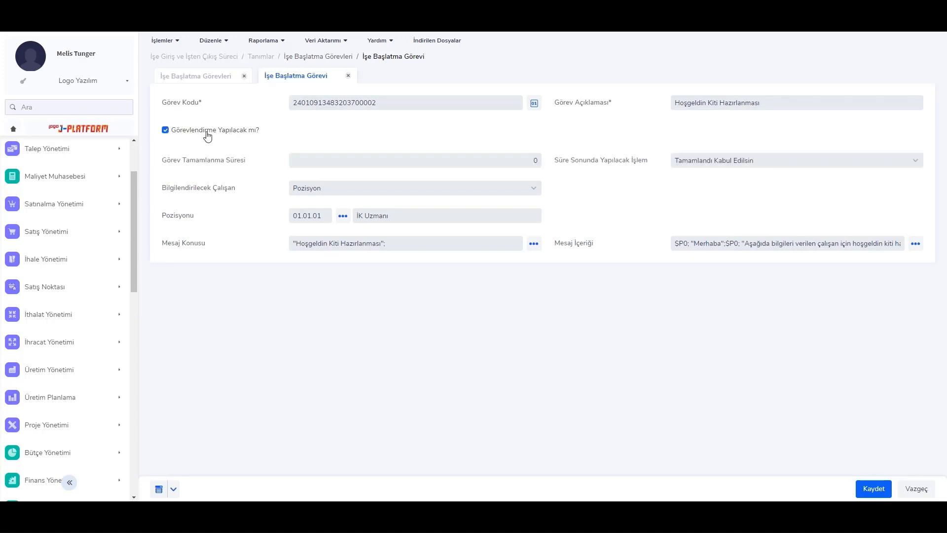
# - View the settings of the Aramıza Hoşgeldin! task, close it and return to the Hoşgeldin Kiti Hazırlanması task
pyautogui.click(205, 83)
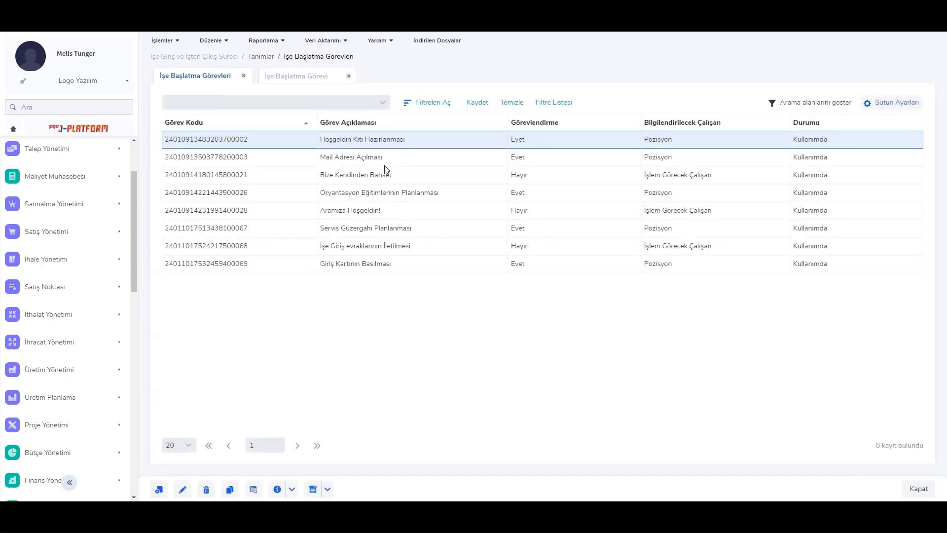
pyautogui.click(363, 213)
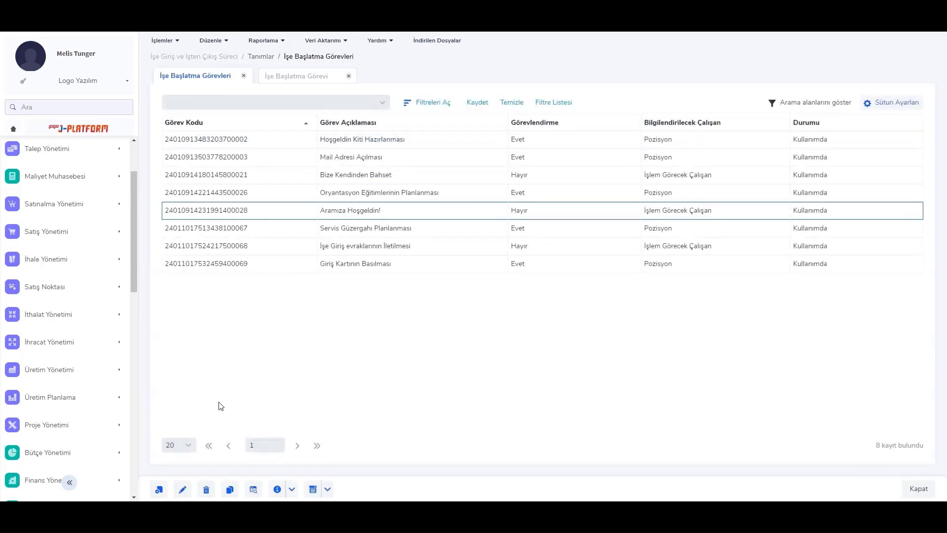
pyautogui.click(182, 489)
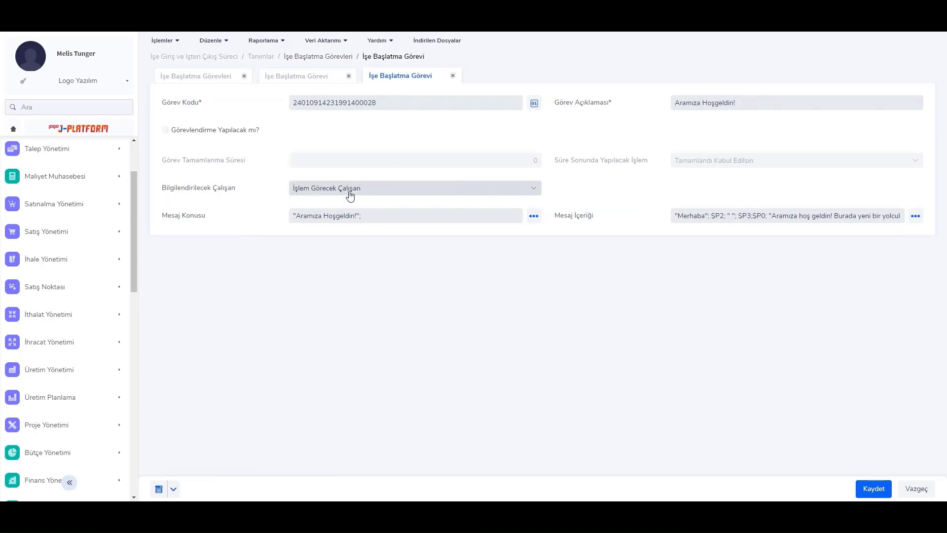
pyautogui.click(452, 75)
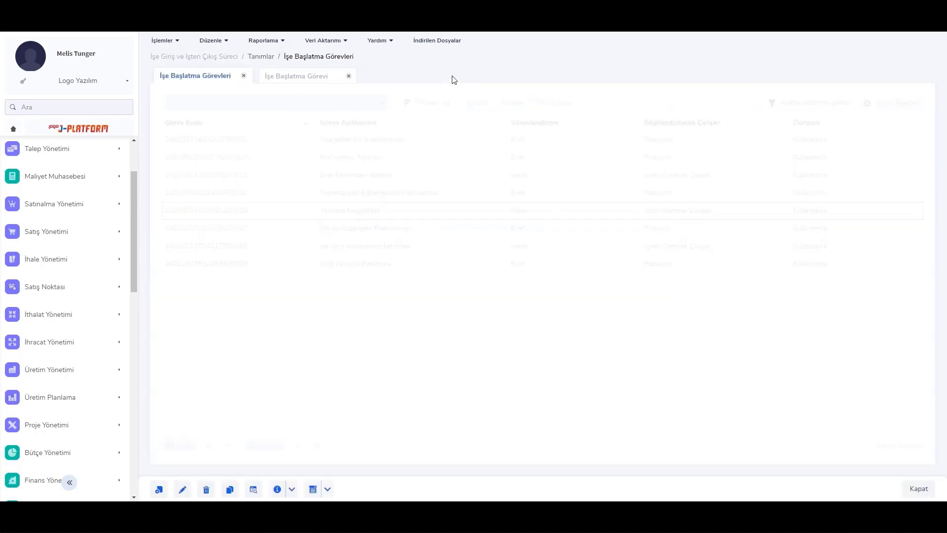
pyautogui.click(309, 77)
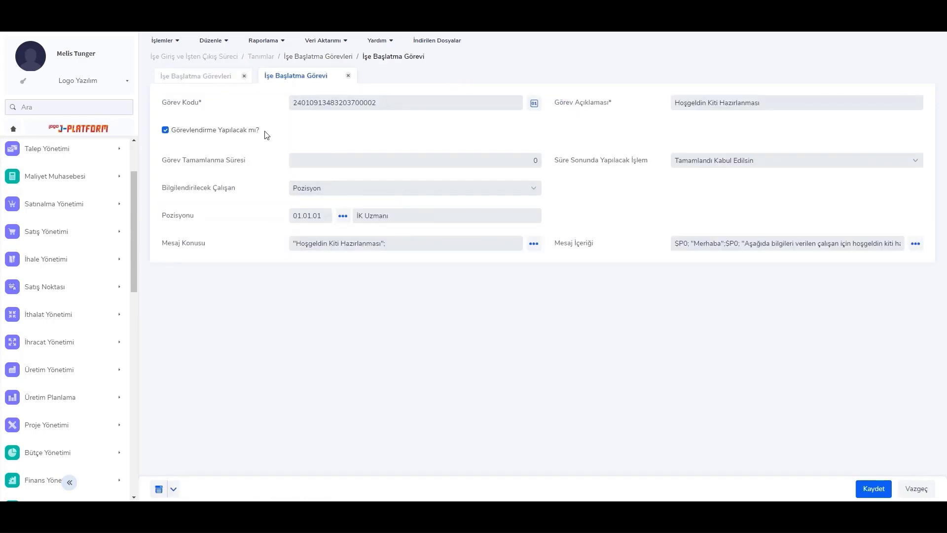
# - Set the task's Görev Tamamlanma Süresi to 1
pyautogui.click(528, 166)
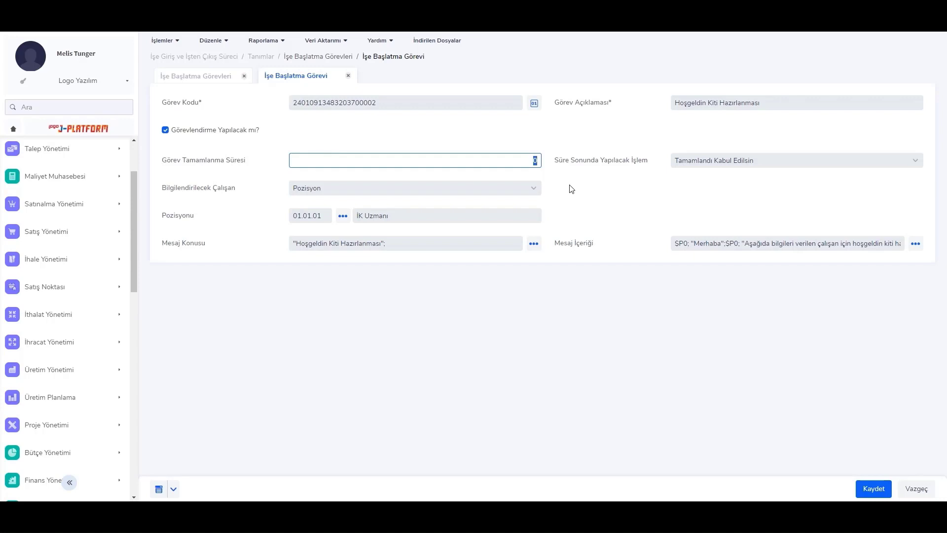
pyautogui.write('1')
pyautogui.click(568, 187)
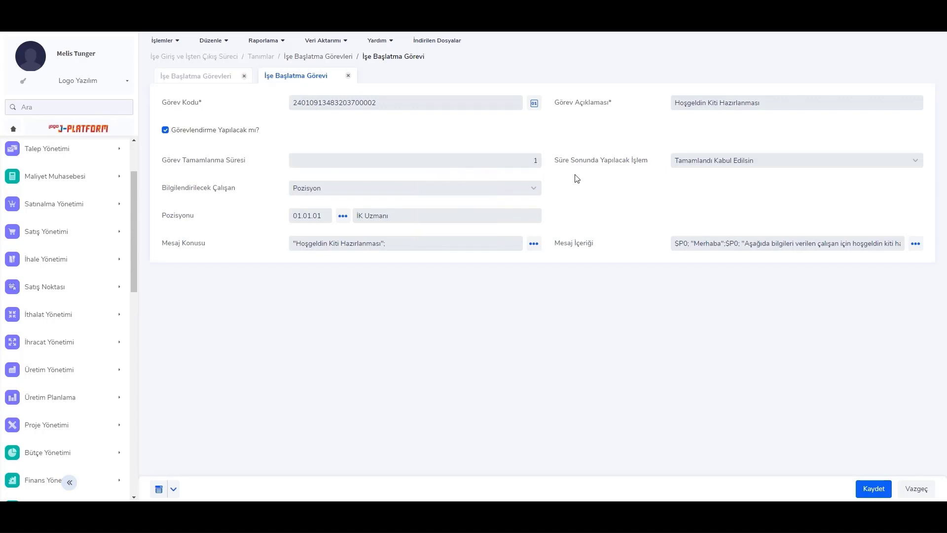
# - Examine the choices offered for Süre Sonunda Yapılacak İşlem without changing the selection
pyautogui.click(733, 166)
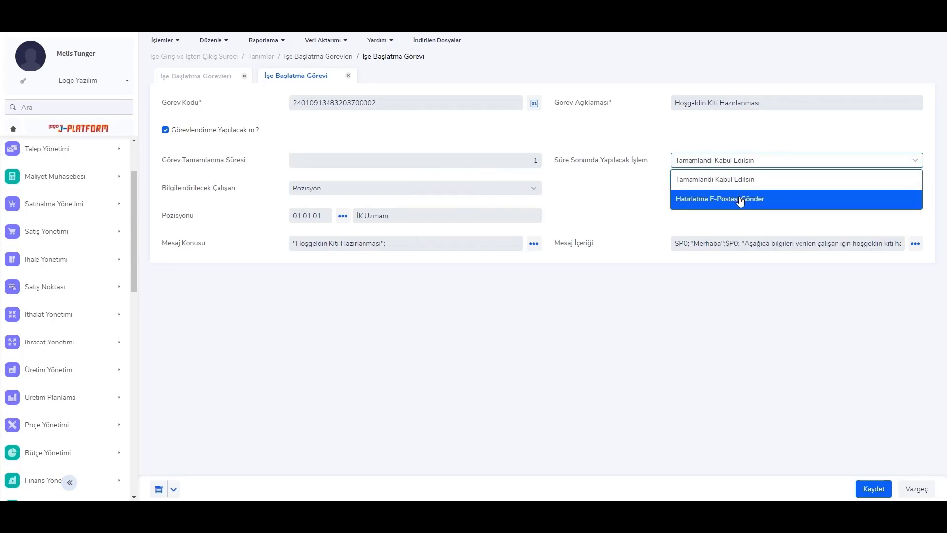
pyautogui.click(638, 207)
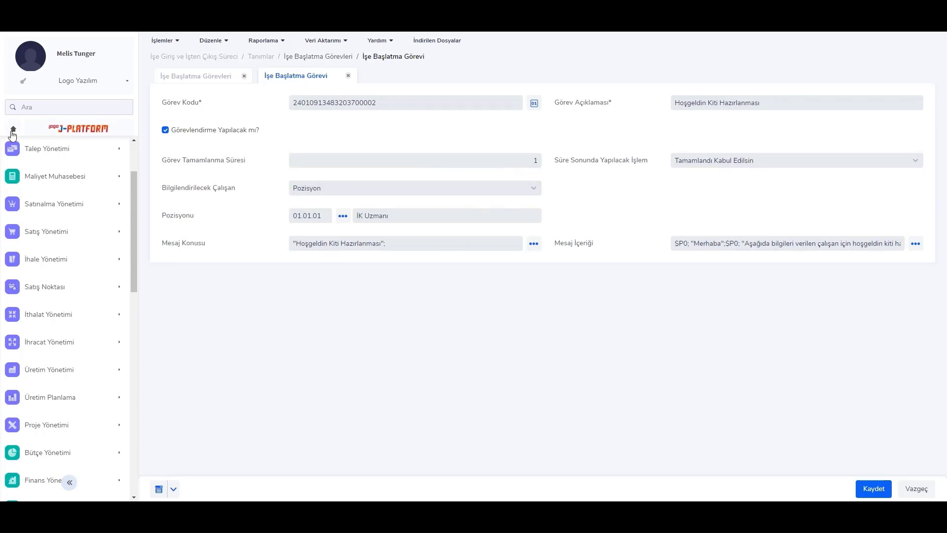
pyautogui.click(535, 166)
pyautogui.click(585, 197)
pyautogui.click(722, 169)
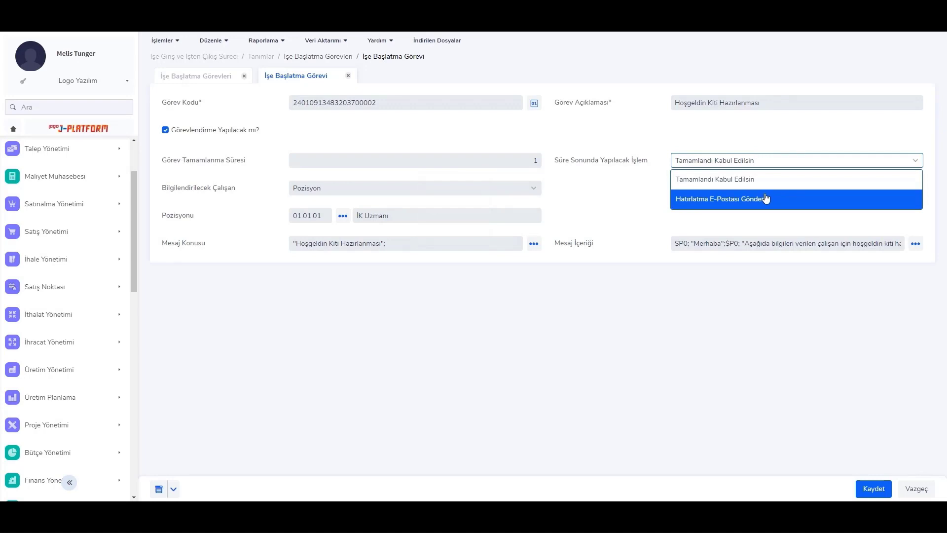
pyautogui.click(620, 193)
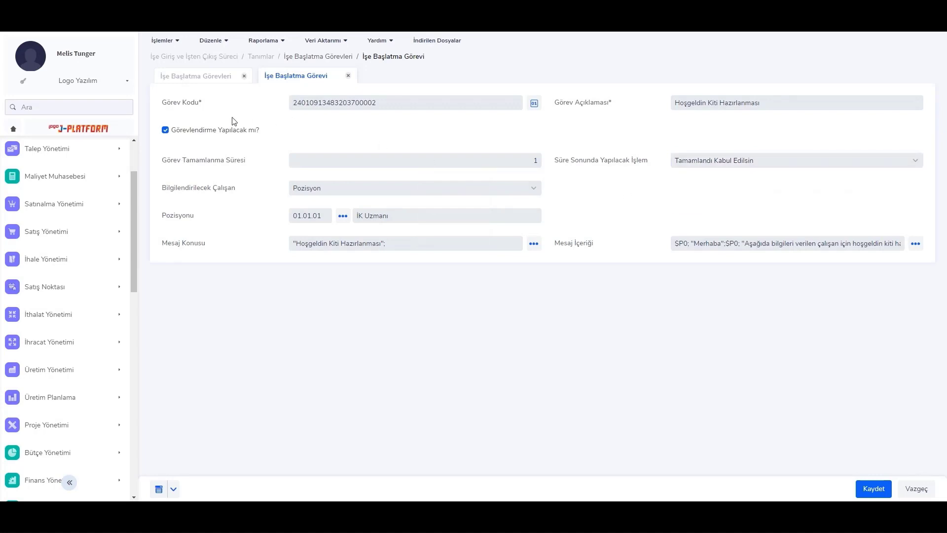
# - Open the general Öndeğer ve Parametreler page of Sistem Ayarları
pyautogui.click(13, 129)
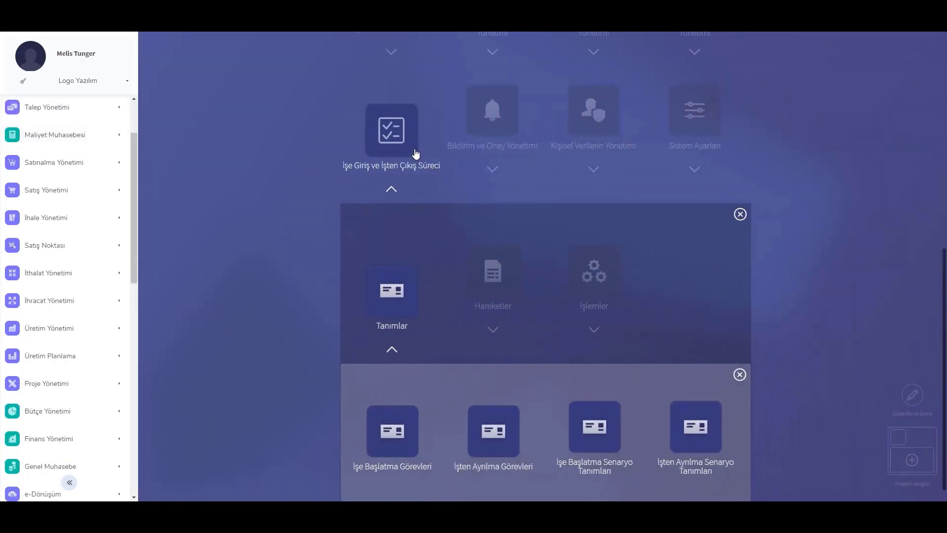
pyautogui.click(414, 152)
pyautogui.click(682, 415)
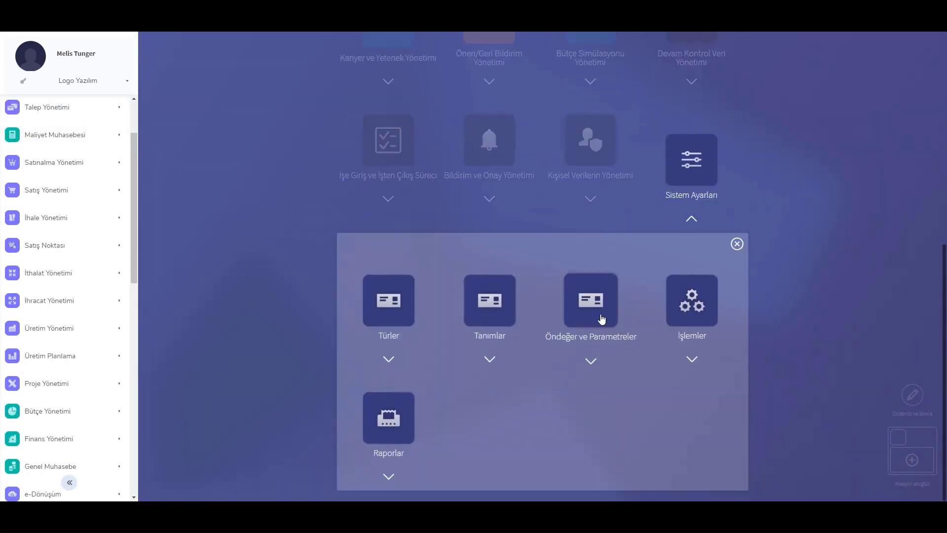
pyautogui.click(600, 320)
pyautogui.click(689, 315)
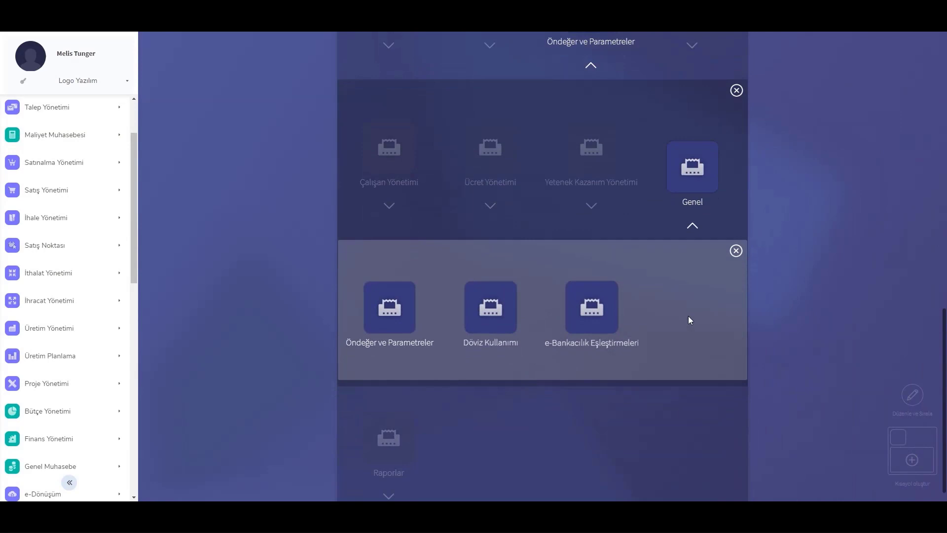
pyautogui.click(404, 320)
# - Check the repeat e-mail count parameters for İşten Ayrılma and İşe Başlatma under İşe Giriş ve İşten Çıkış Süreci, and close the parameters page
pyautogui.scroll(-4, 231, 315)
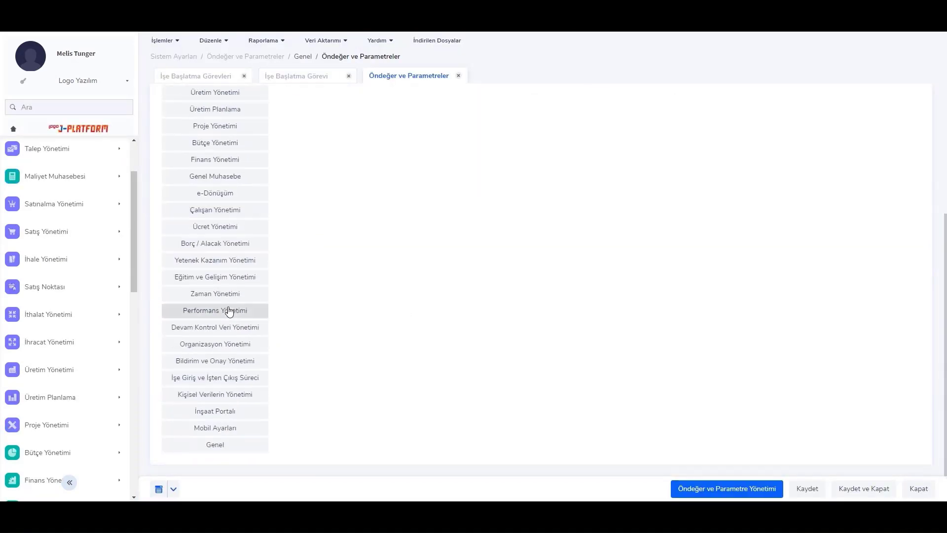
pyautogui.click(221, 376)
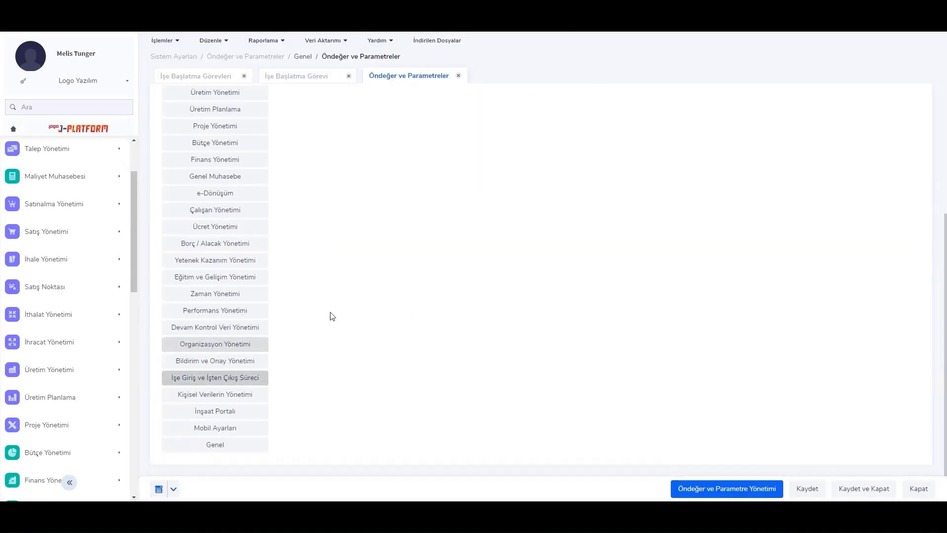
pyautogui.click(404, 102)
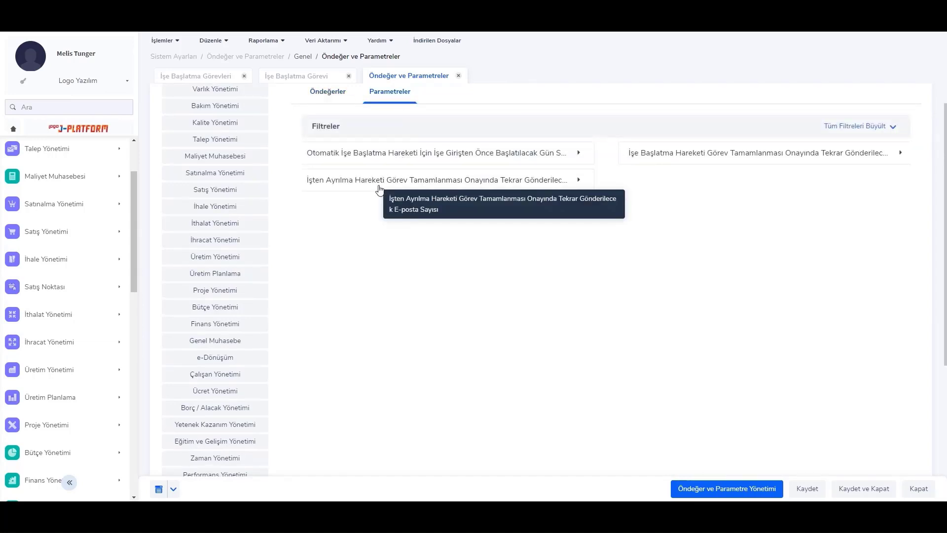
pyautogui.click(379, 188)
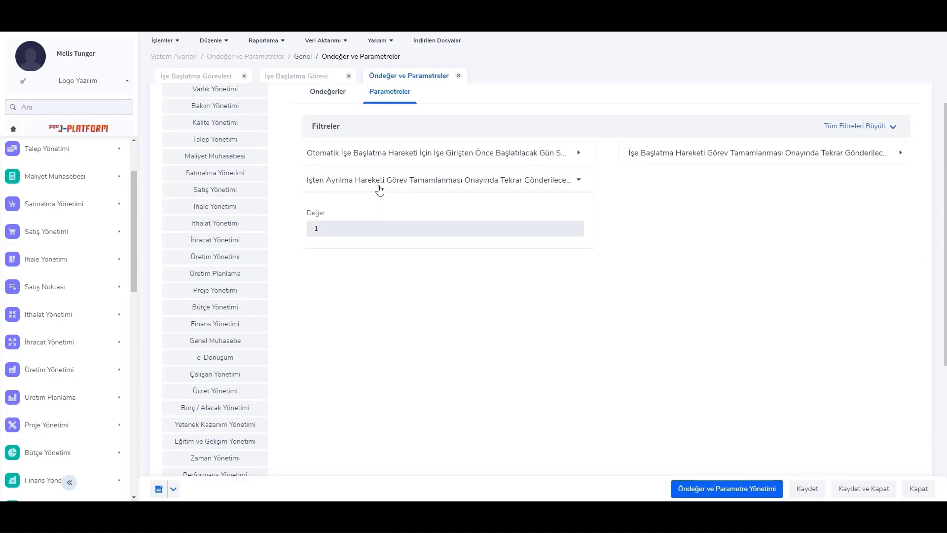
pyautogui.click(697, 159)
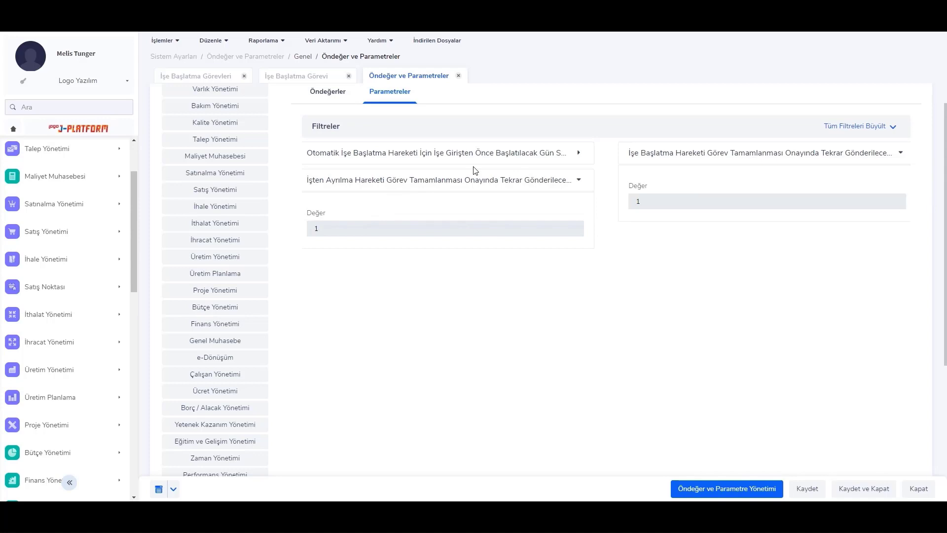
pyautogui.click(458, 76)
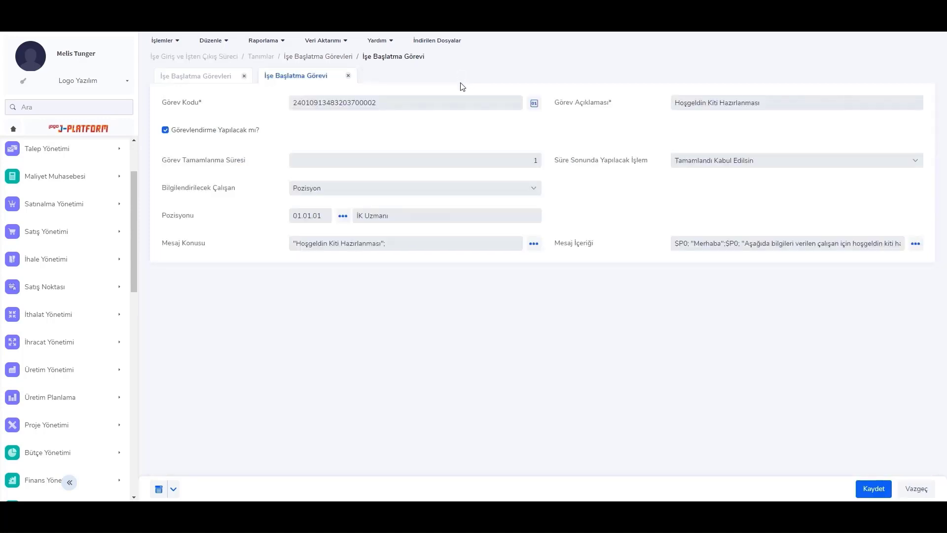
# - Set the task's Süre Sonunda Yapılacak İşlem to Hatırlatma E-Postası Gönder
pyautogui.click(715, 162)
pyautogui.click(723, 201)
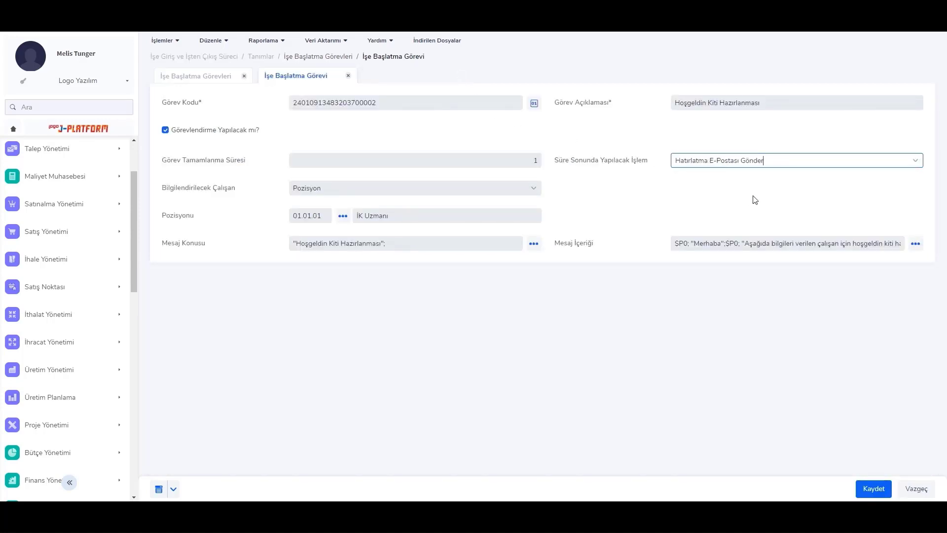
pyautogui.click(753, 198)
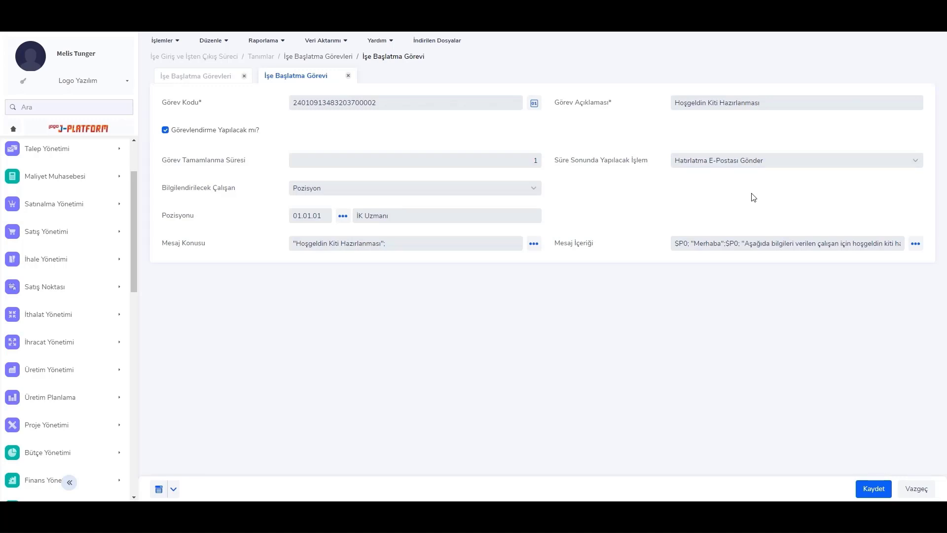
# - Try Çalışan as the task's Bilgilendirilecek Çalışan and view the Çalışan Kartları list without choosing anyone
pyautogui.click(423, 193)
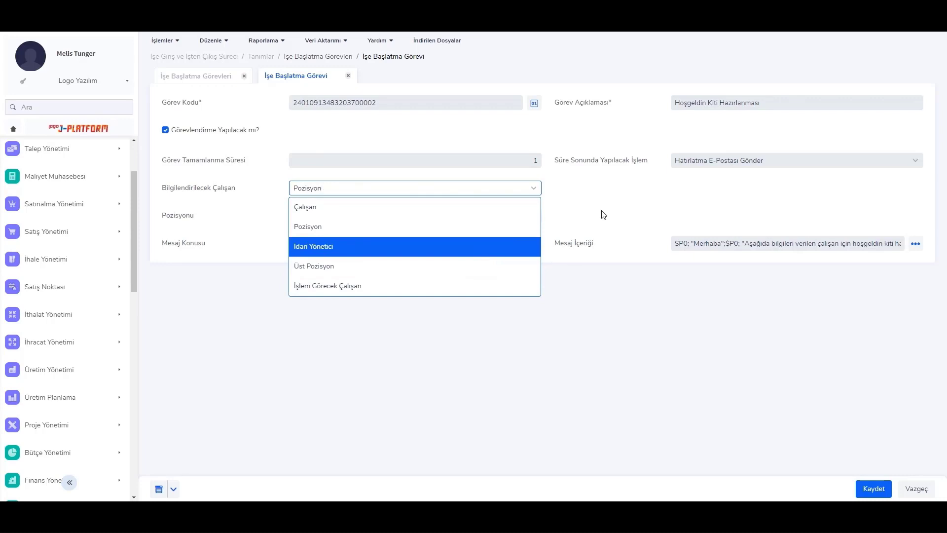
pyautogui.click(594, 222)
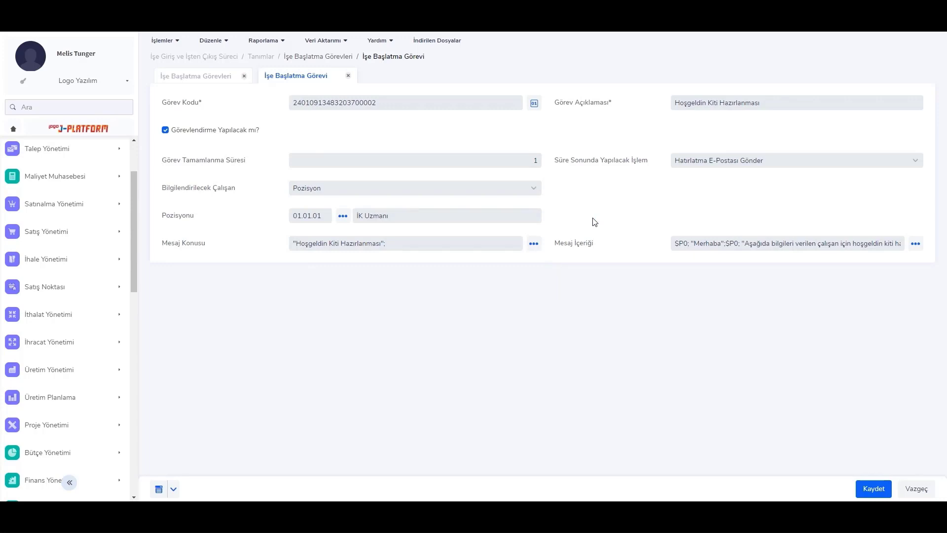
pyautogui.click(426, 196)
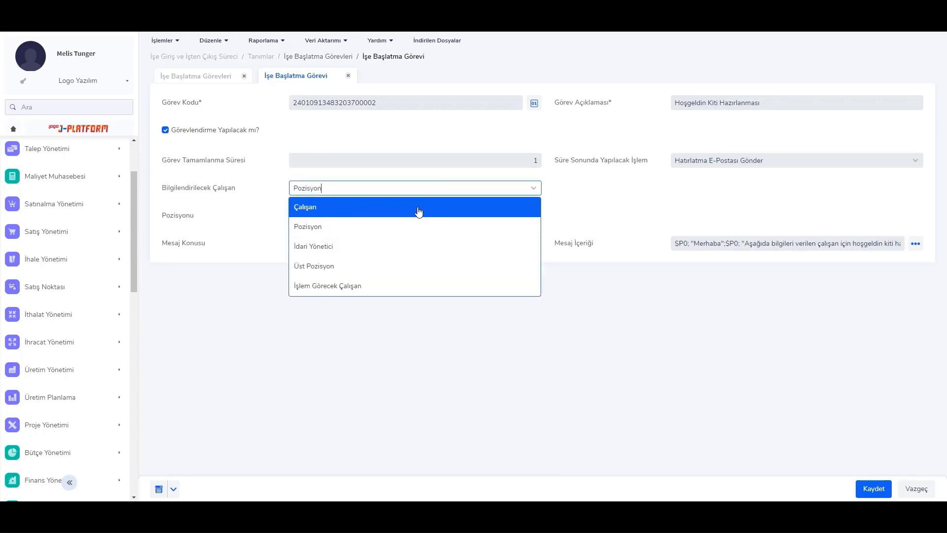
pyautogui.click(416, 207)
pyautogui.click(151, 219)
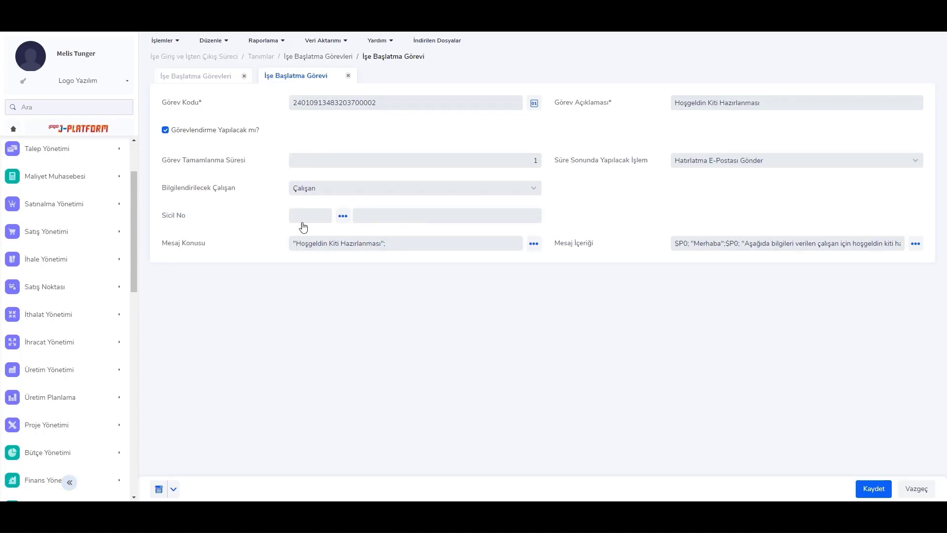
pyautogui.click(342, 217)
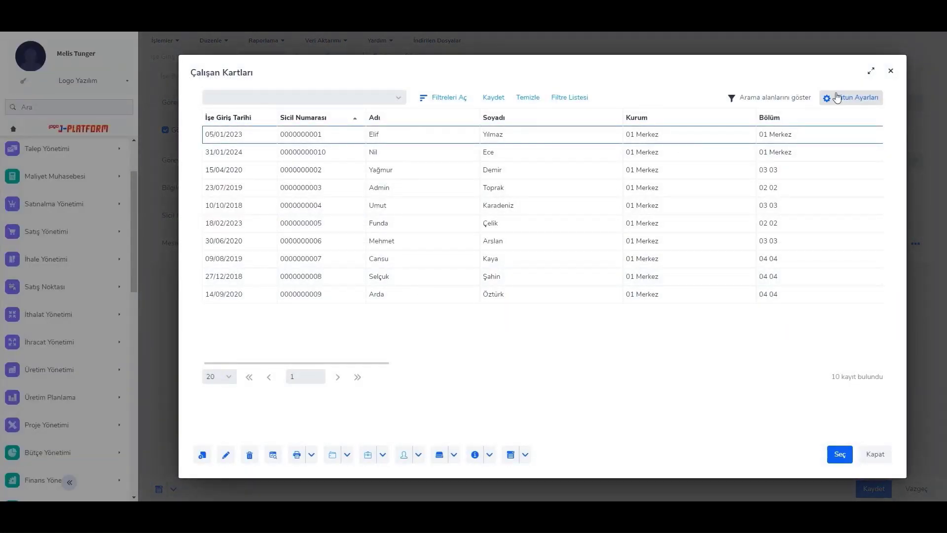
pyautogui.click(890, 73)
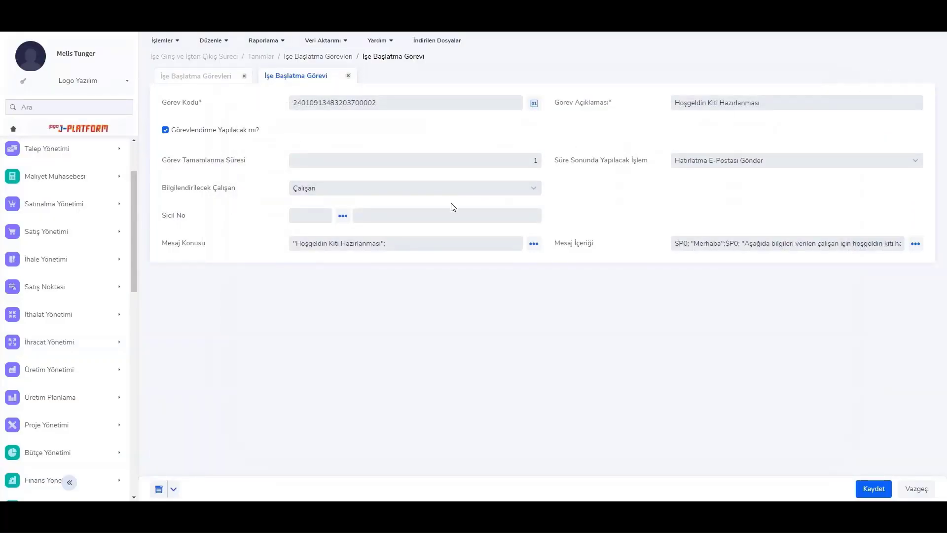
# - Set Bilgilendirilecek Çalışan to Pozisyon, clear the Pozisyonu field and choose position 01.01.01 İK Uzmanı
pyautogui.click(434, 193)
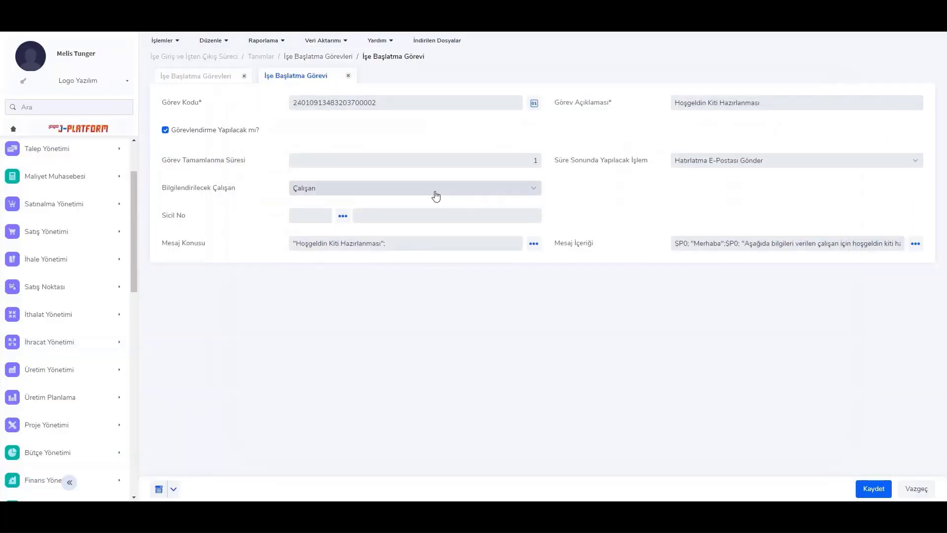
pyautogui.click(410, 227)
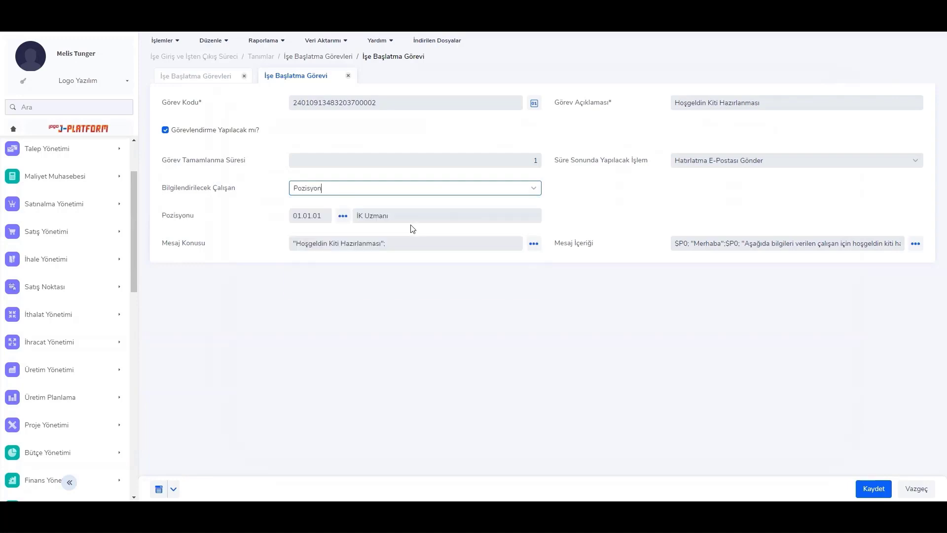
pyautogui.click(343, 218)
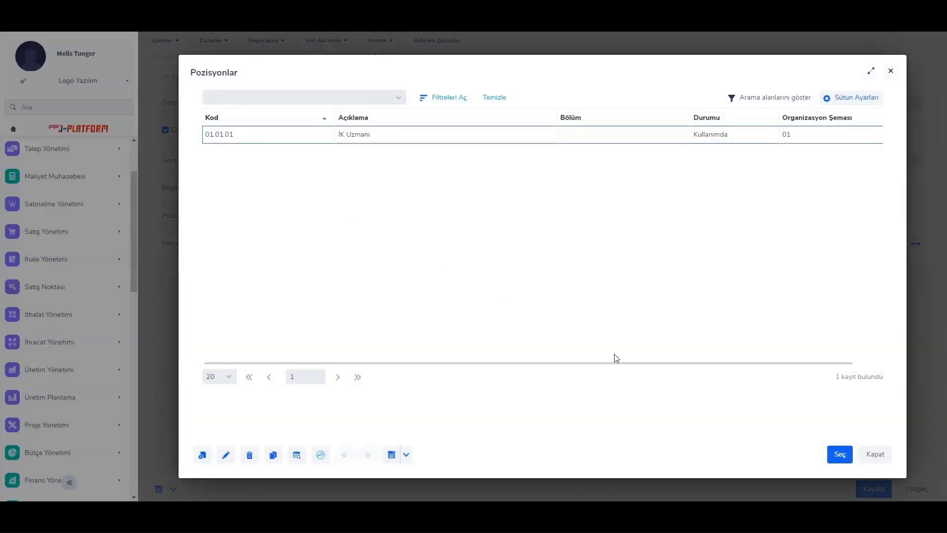
pyautogui.click(875, 454)
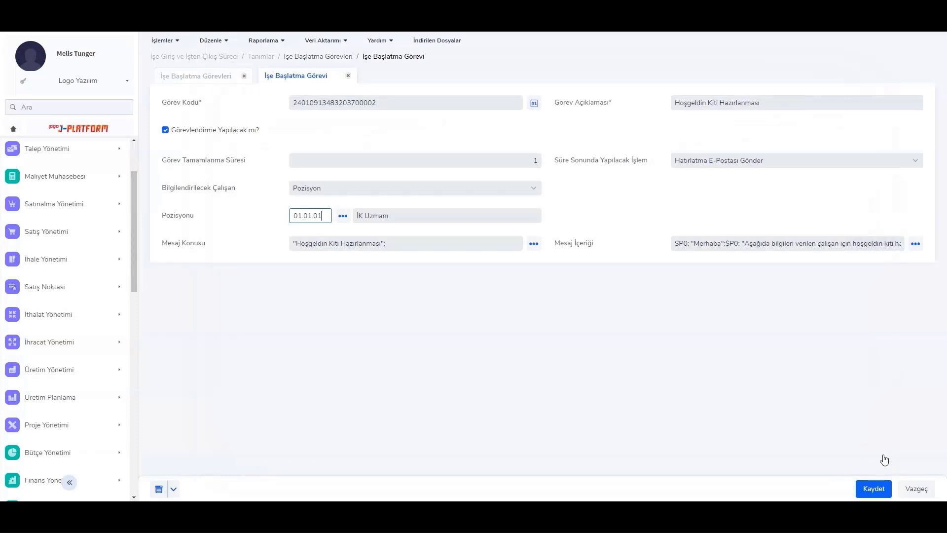
pyautogui.doubleClick(313, 218)
pyautogui.press('BackSpace')
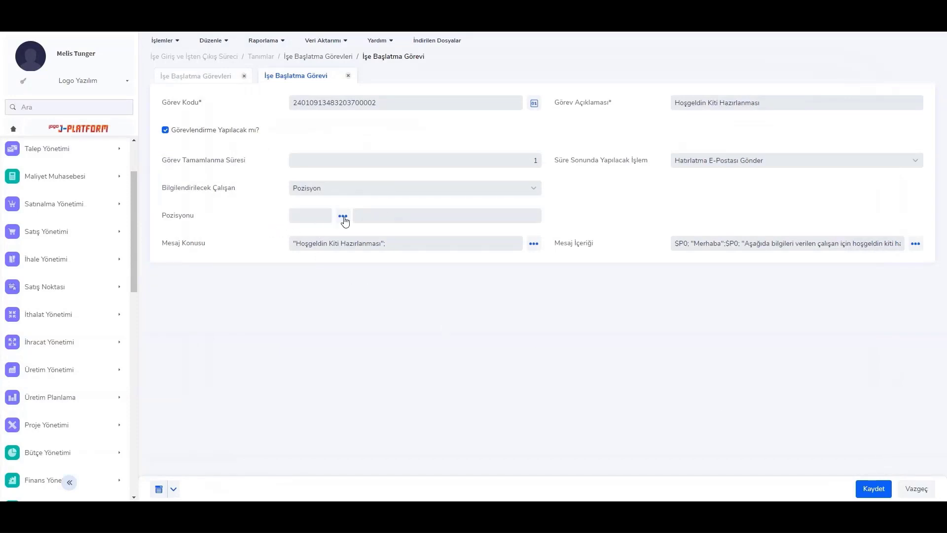
pyautogui.click(342, 217)
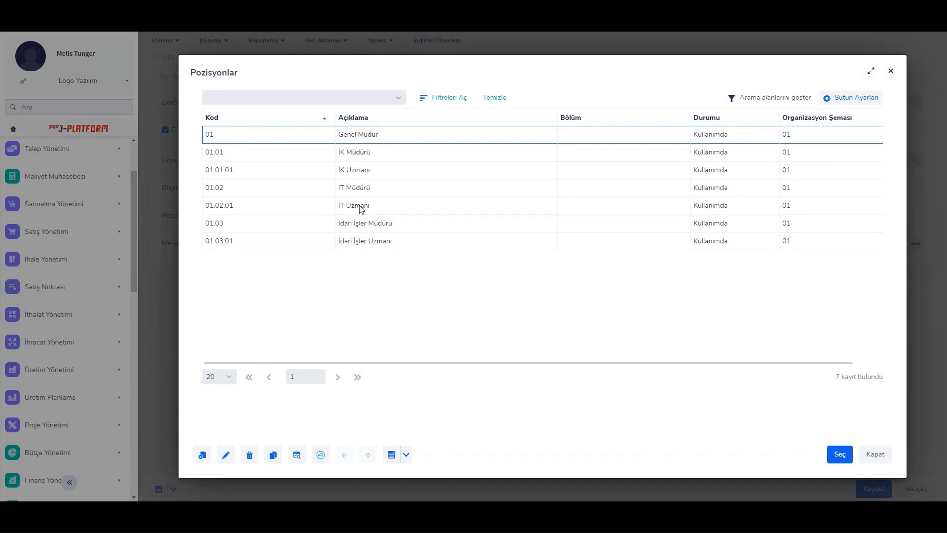
pyautogui.doubleClick(357, 176)
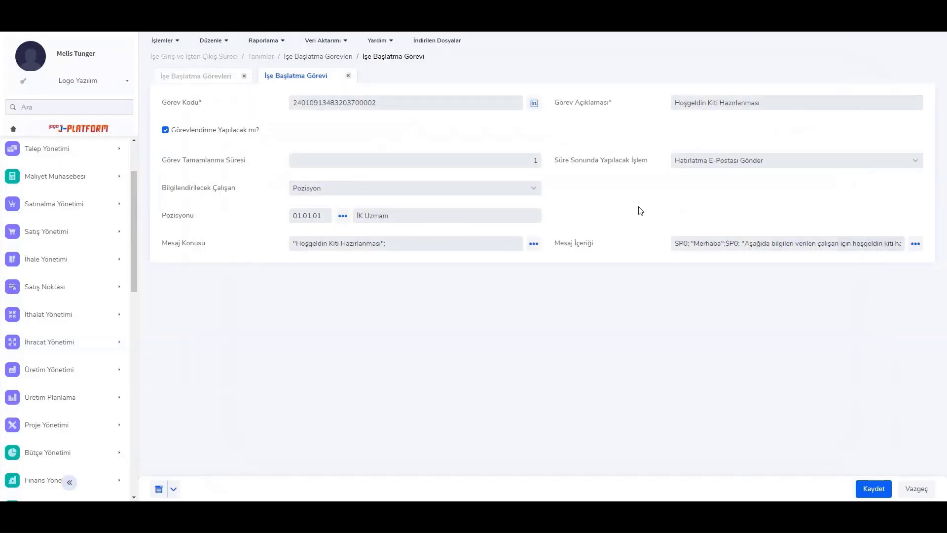
# - Try İşlem Görecek Çalışan as the task's Bilgilendirilecek Çalışan
pyautogui.click(423, 190)
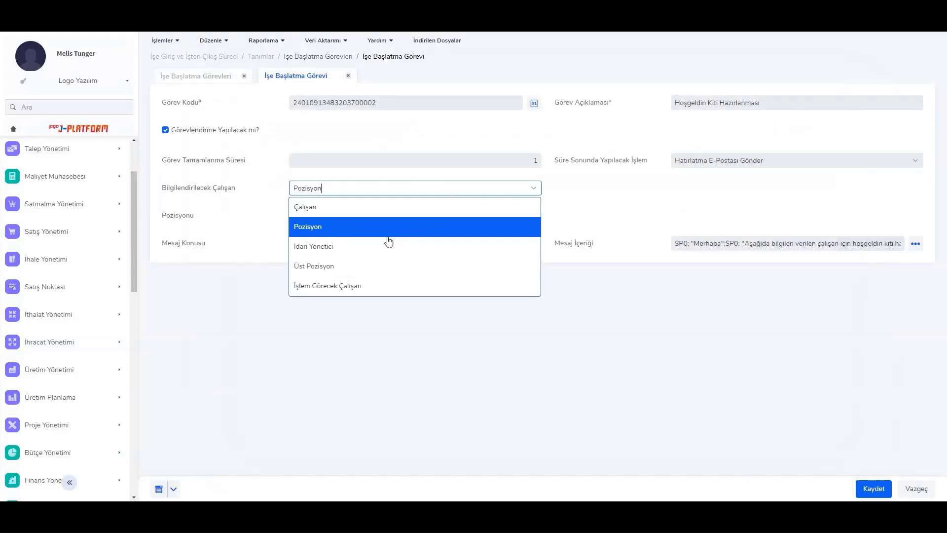
pyautogui.click(372, 285)
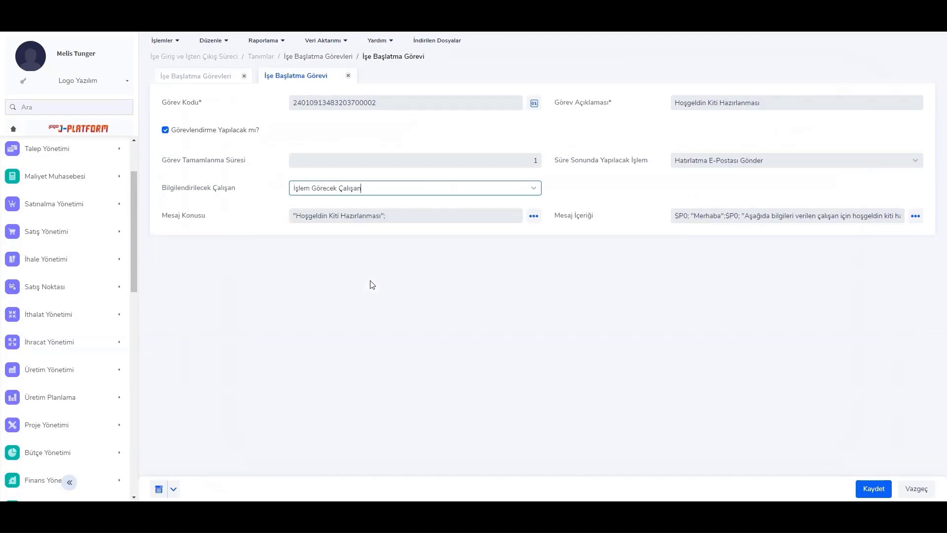
pyautogui.click(372, 280)
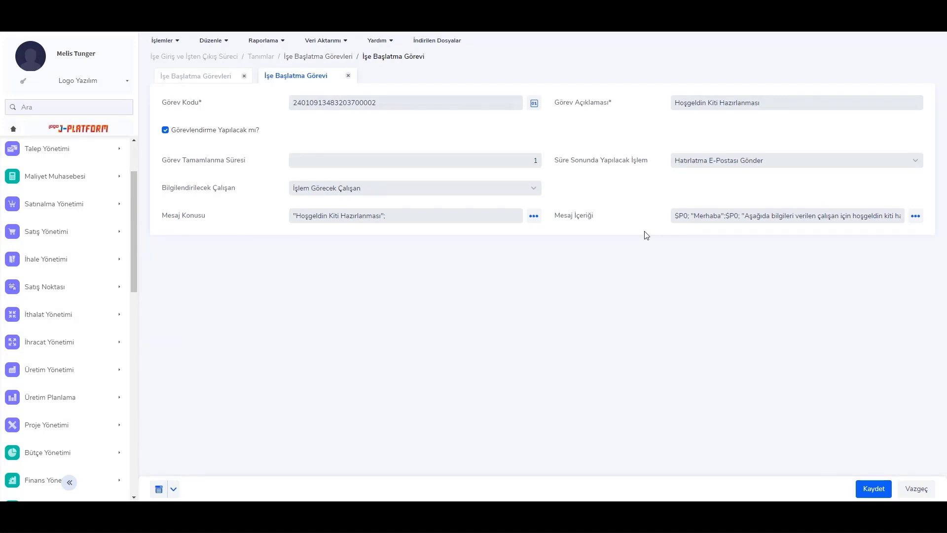
# - View the Seviye choices offered when Bilgilendirilecek Çalışan is İdari Yönetici, and return the field to Pozisyon
pyautogui.click(442, 193)
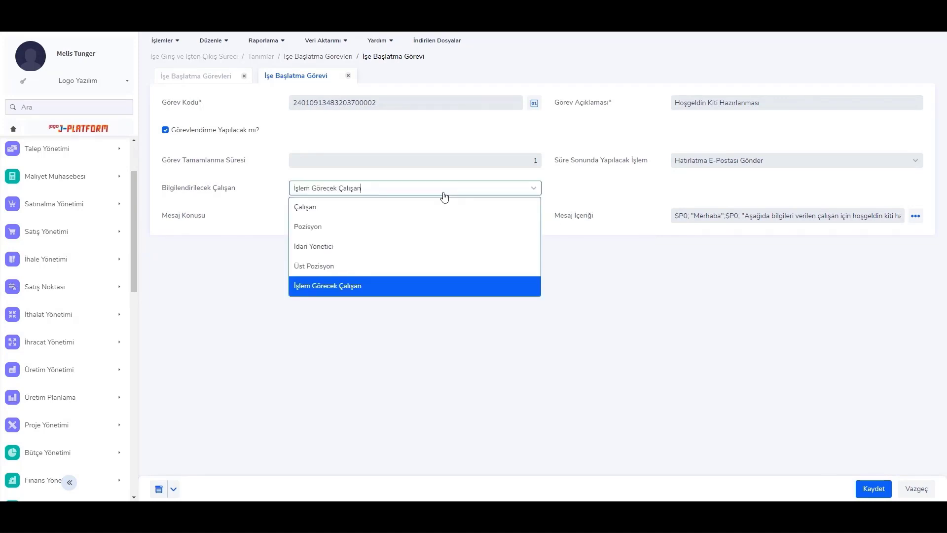
pyautogui.click(392, 250)
pyautogui.click(367, 222)
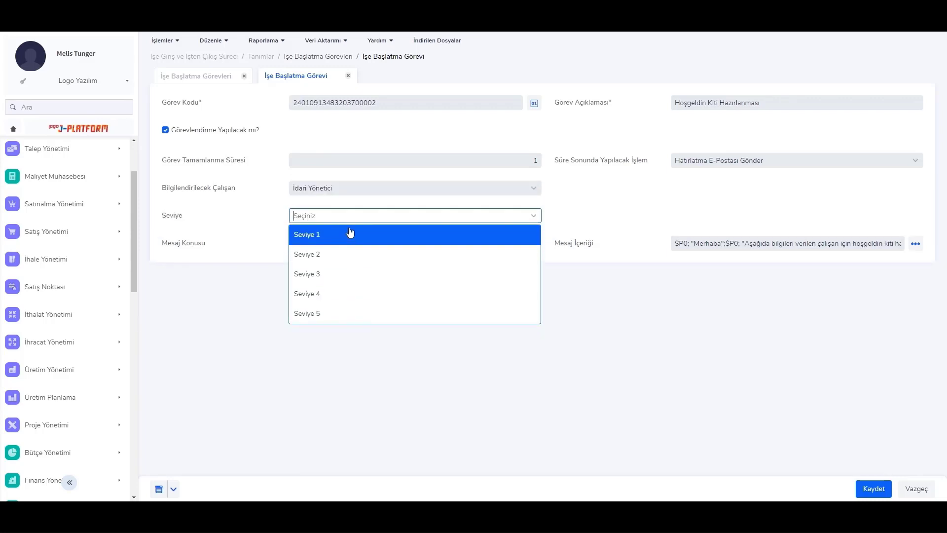
pyautogui.click(280, 212)
pyautogui.click(326, 192)
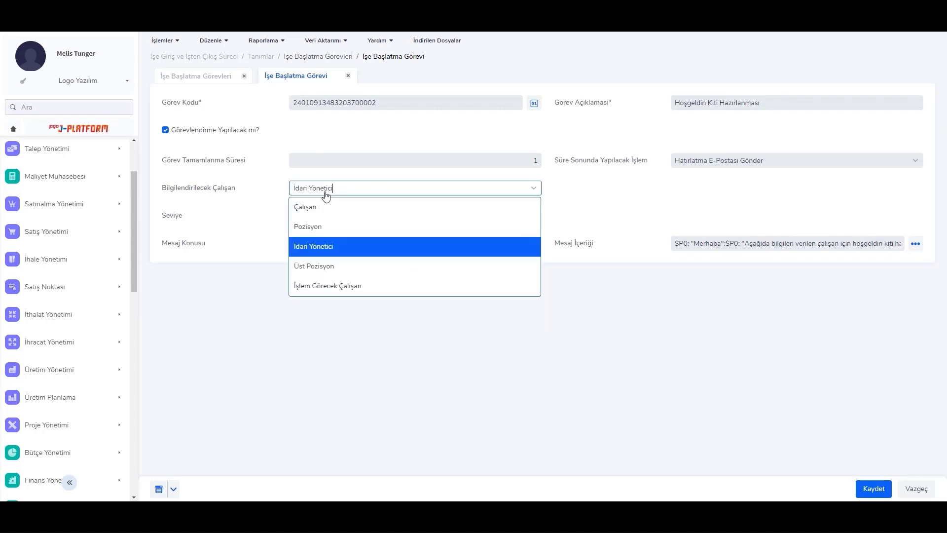
pyautogui.click(344, 228)
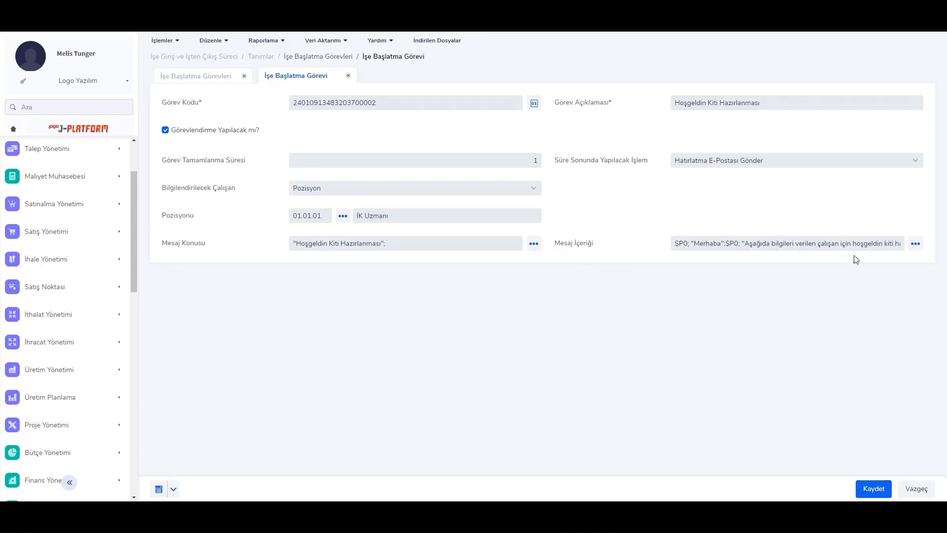
# - Examine the Mesaj İçeriği formula and its available parameters, and leave the editor without changes
pyautogui.click(915, 244)
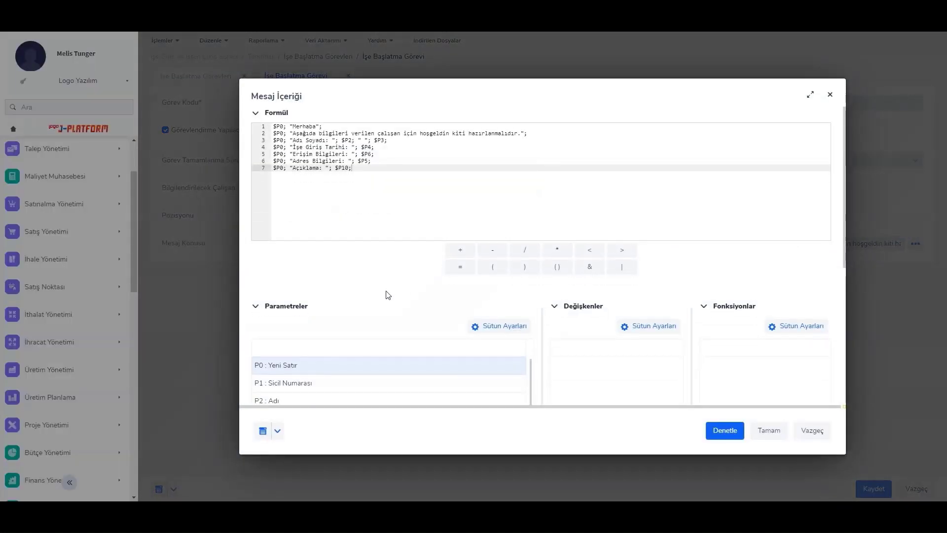
pyautogui.scroll(-5, 388, 295)
pyautogui.scroll(-1, 522, 237)
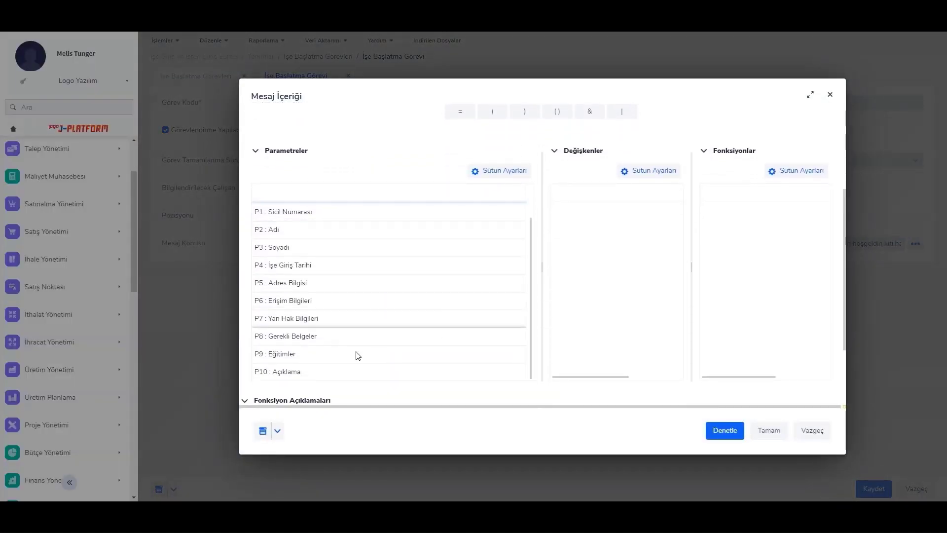
pyautogui.click(318, 374)
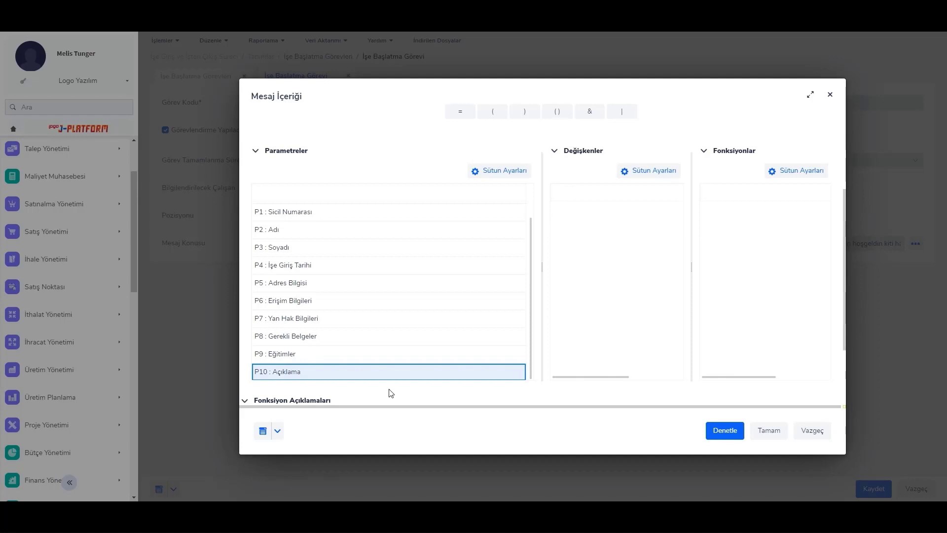
pyautogui.click(810, 430)
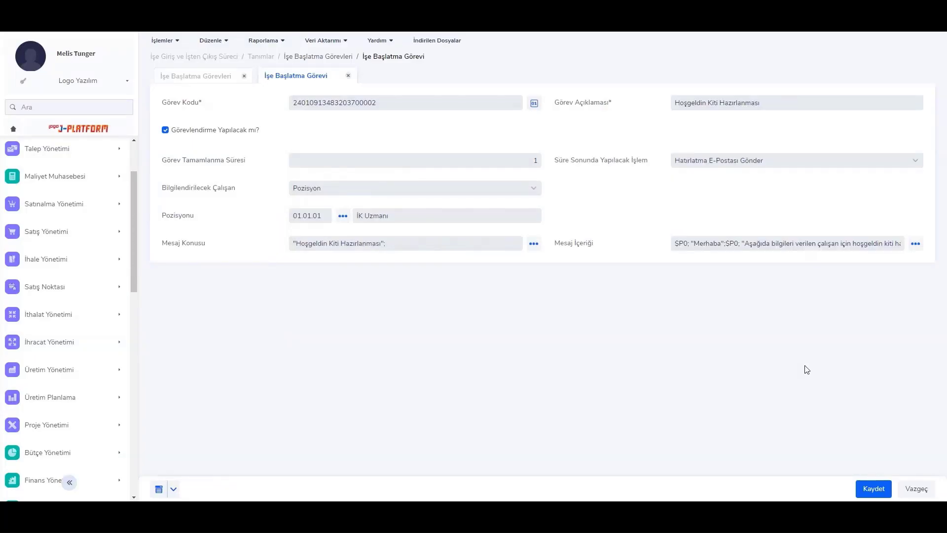
# - Save the Hoşgeldin Kiti Hazırlanması task and close the İşe Başlatma Görevleri list
pyautogui.click(872, 490)
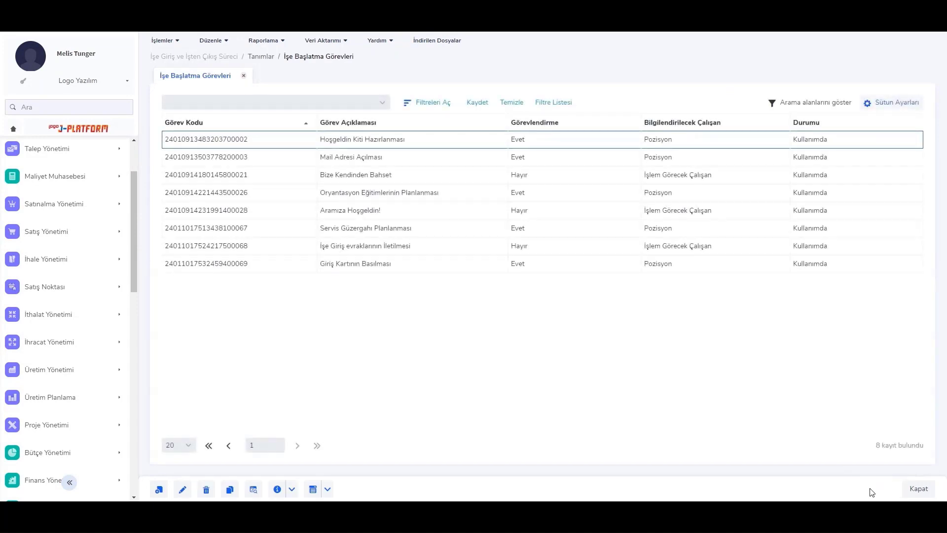
pyautogui.click(912, 490)
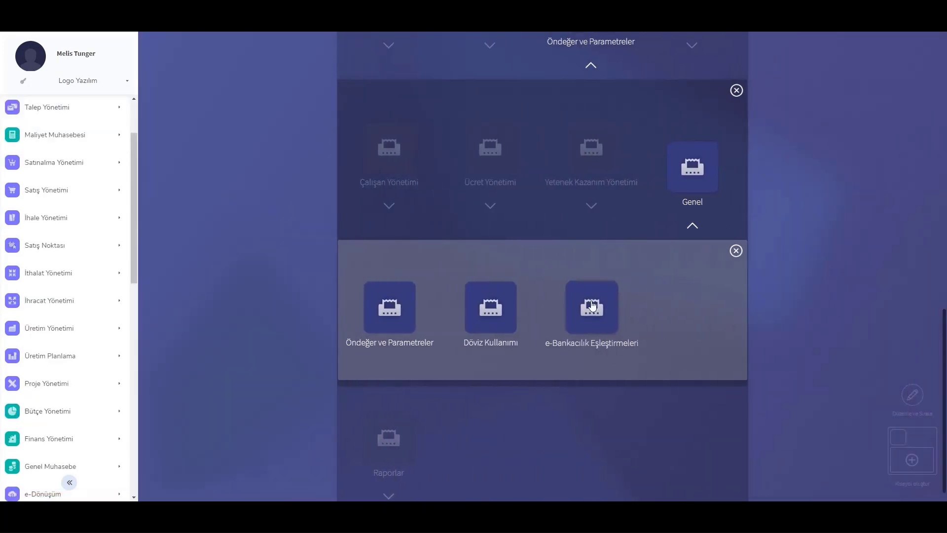
# - Open the İşten Ayrılma Görevleri list from the Tanımlar of İşe Giriş ve İşten Çıkış Süreci
pyautogui.scroll(3, 660, 222)
pyautogui.click(610, 183)
pyautogui.scroll(6, 610, 186)
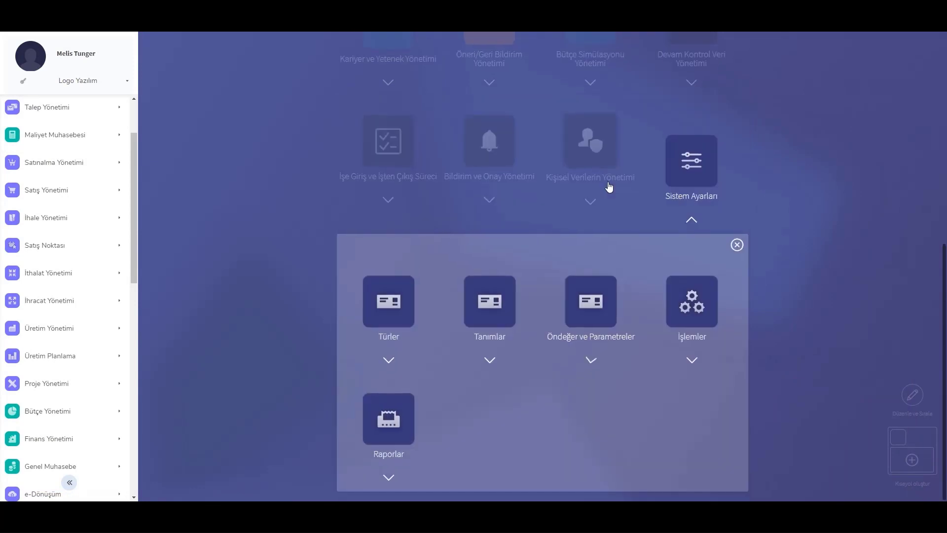
pyautogui.click(383, 424)
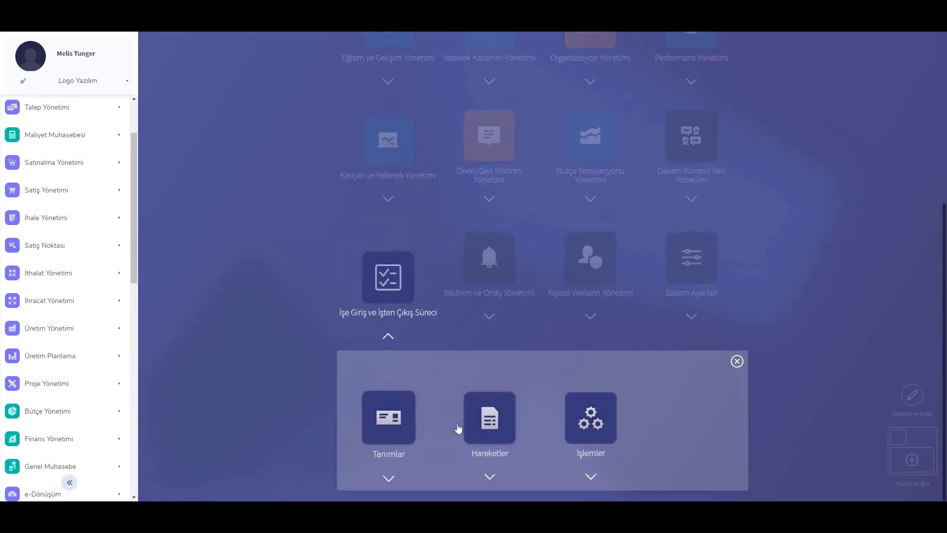
pyautogui.click(395, 431)
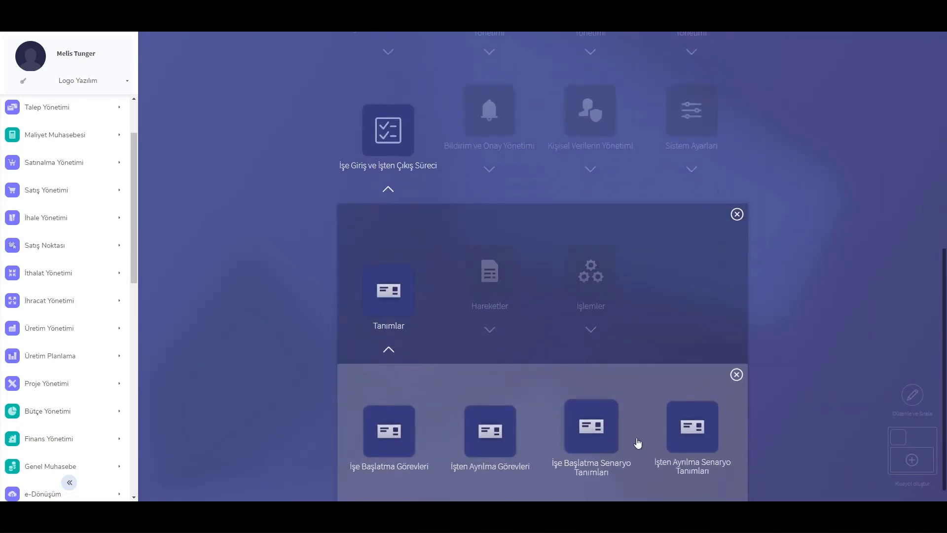
pyautogui.click(479, 449)
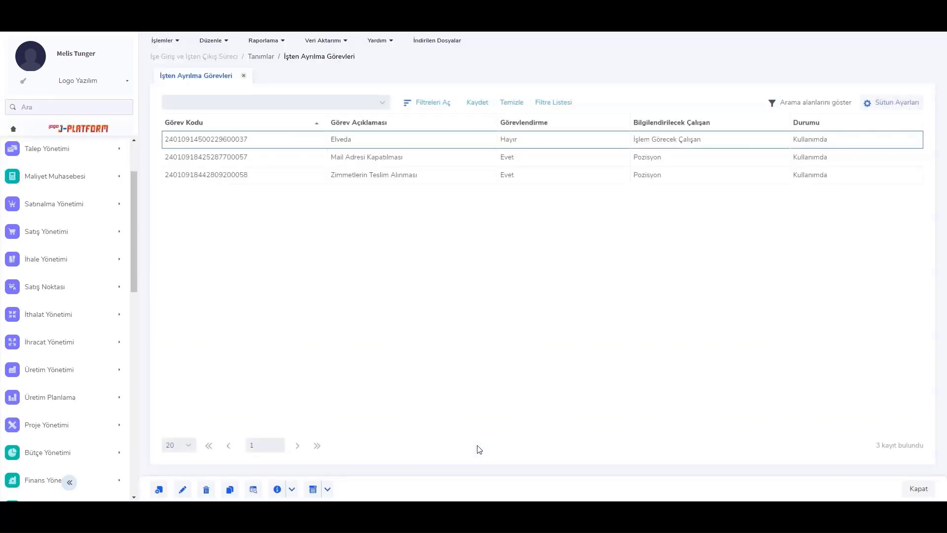
# - Open the Elveda offboarding task to review its settings, and leave it without saving
pyautogui.click(383, 140)
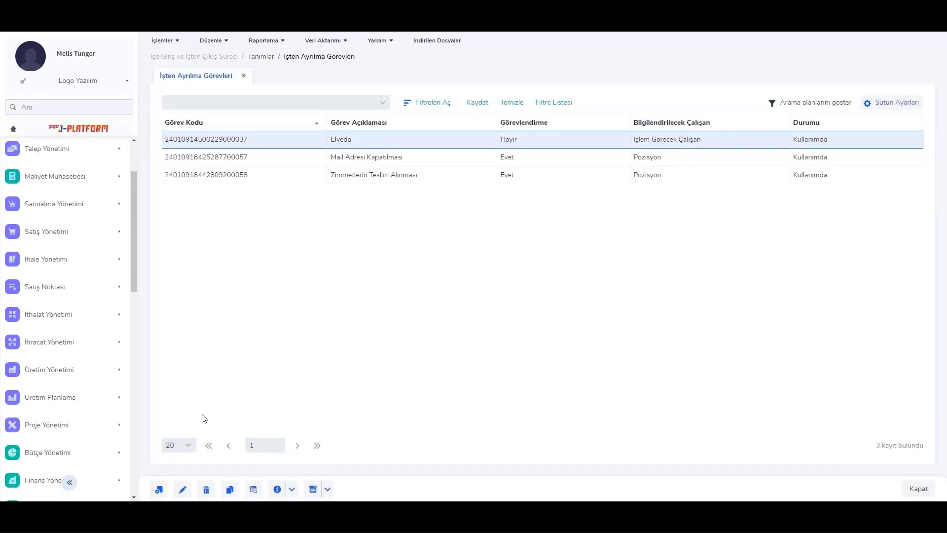
pyautogui.click(183, 489)
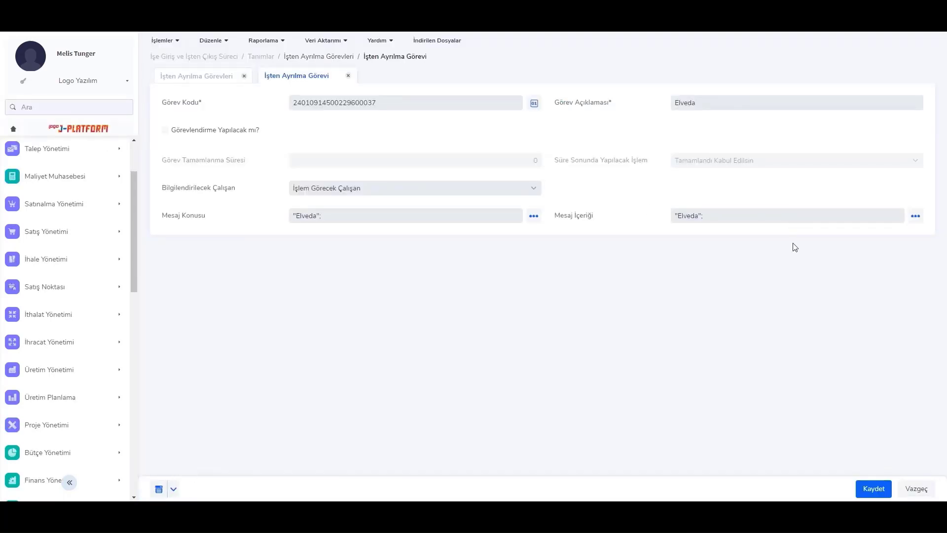
pyautogui.click(916, 488)
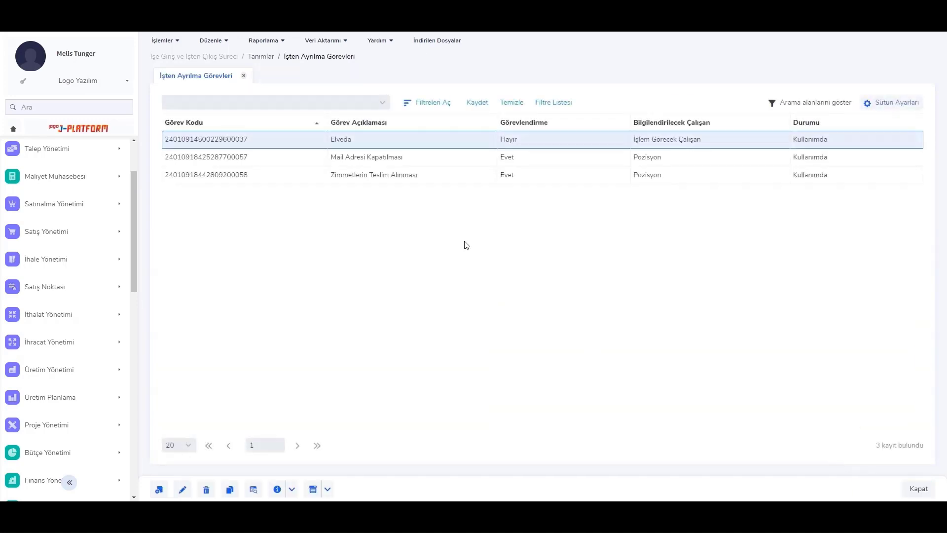
# - Close the İşten Ayrılma Görevleri list and collapse the İşe Giriş ve İşten Çıkış Süreci section
pyautogui.click(243, 75)
pyautogui.click(403, 295)
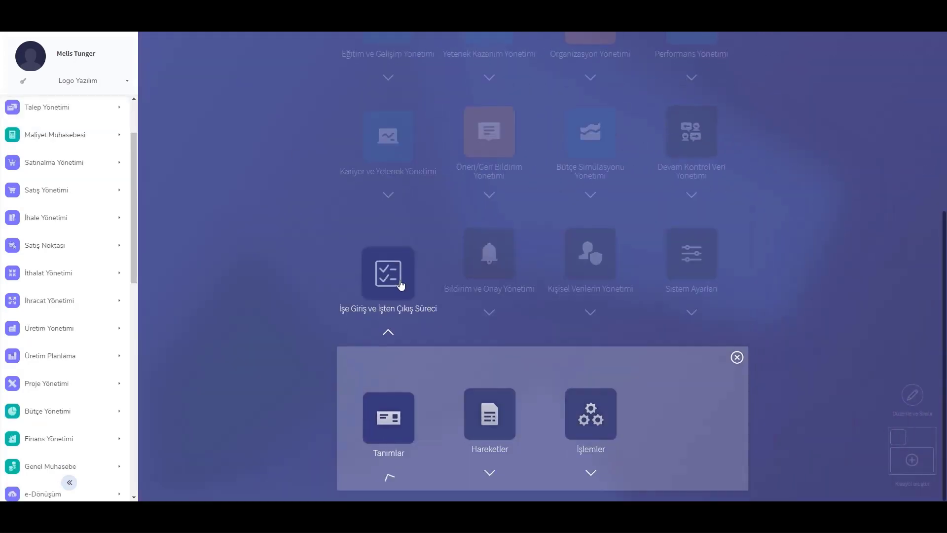
pyautogui.click(388, 291)
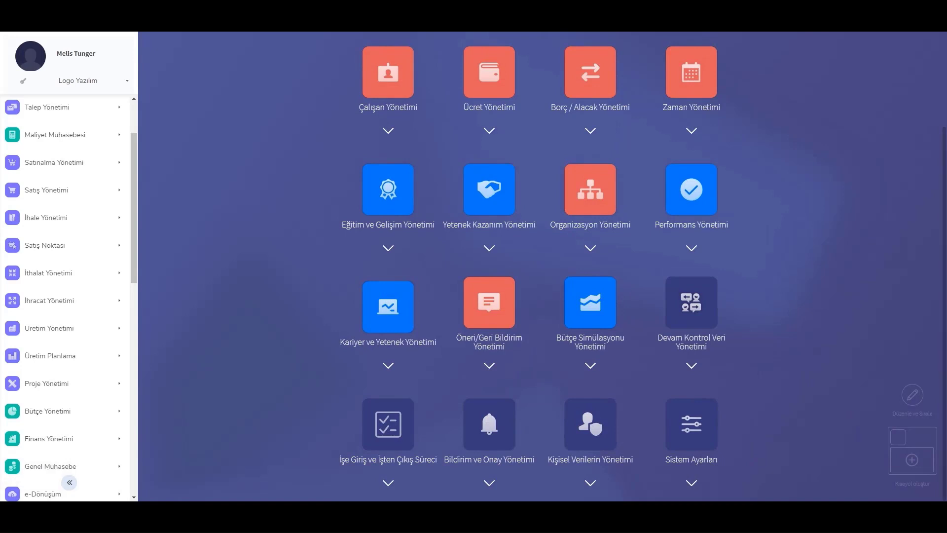
# - Open the İşe Başlatma Senaryo Tanımları list from the Tanımlar of İşe Giriş ve İşten Çıkış Süreci
pyautogui.click(392, 420)
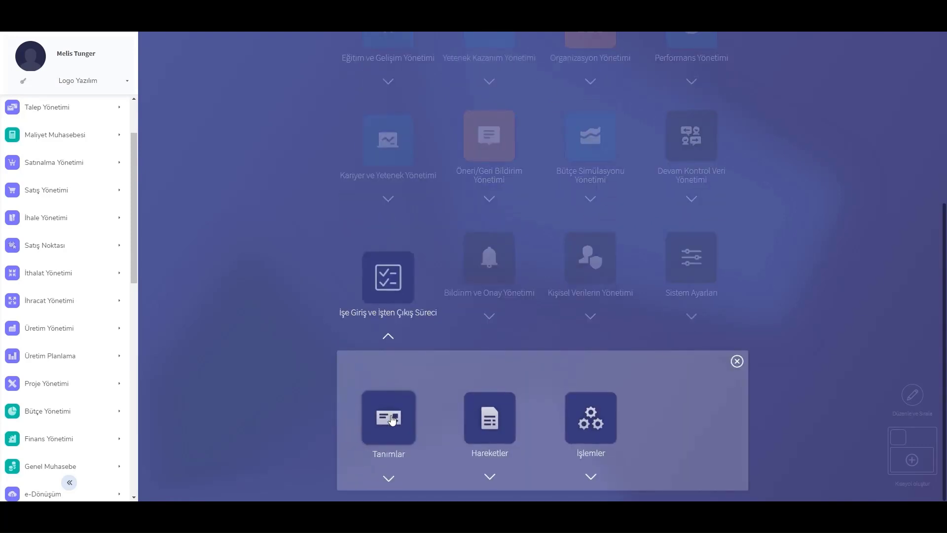
pyautogui.click(392, 420)
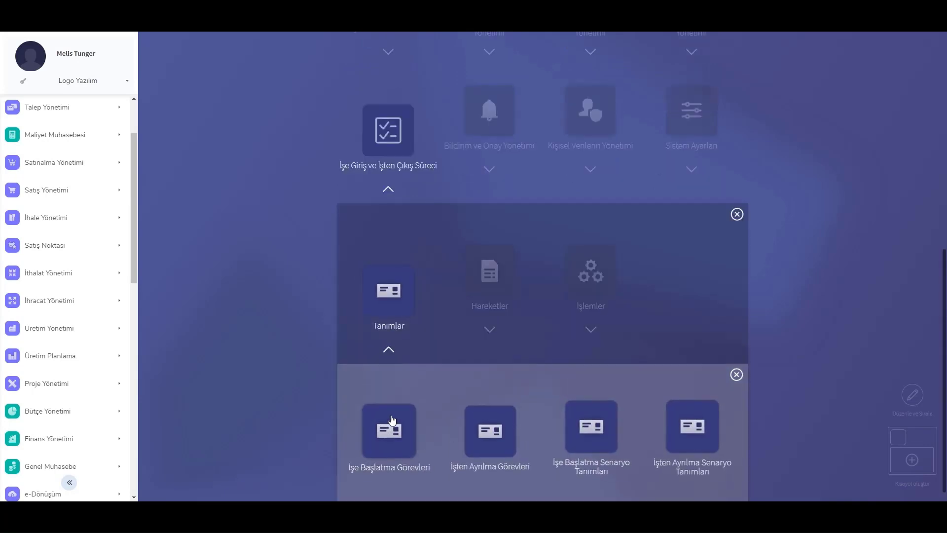
pyautogui.click(610, 438)
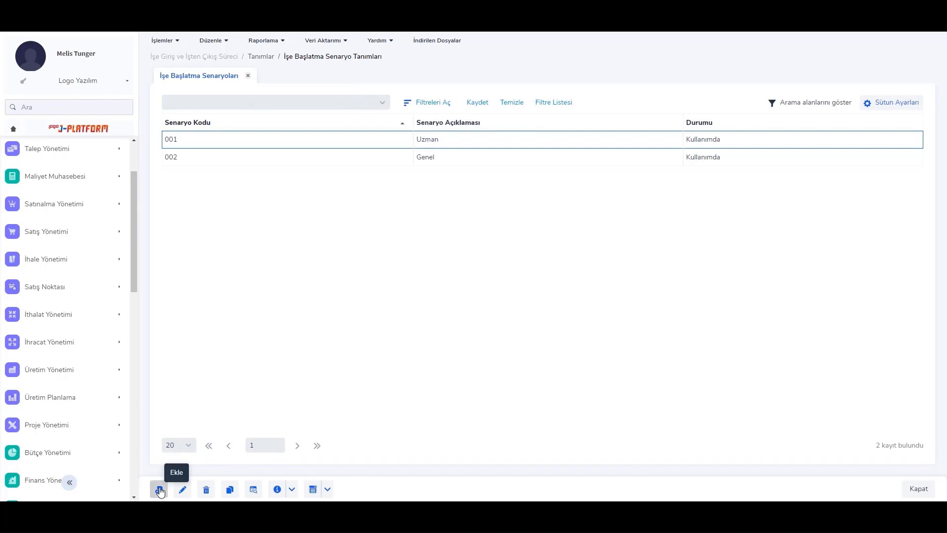
# - Add a new onboarding scenario with the code 1000 and the description Senaryo100
pyautogui.click(159, 489)
pyautogui.click(345, 201)
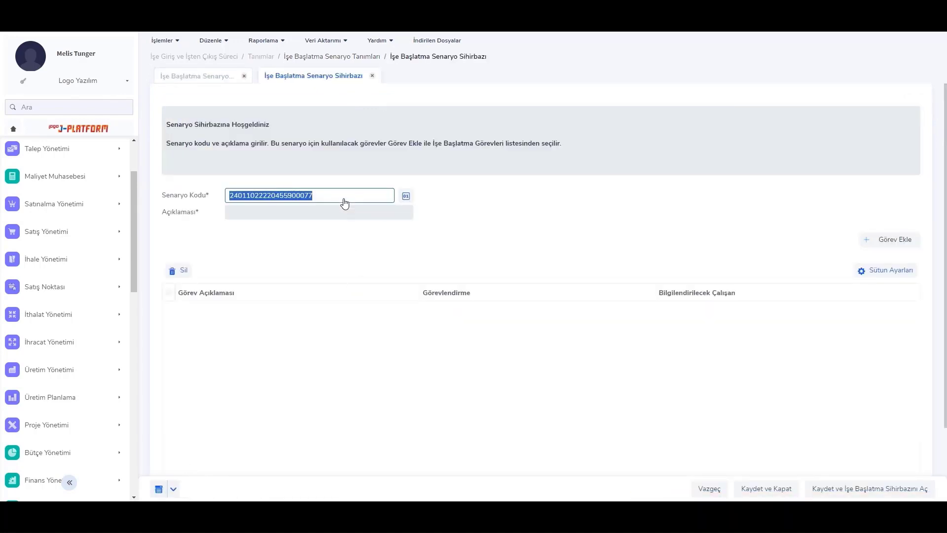
pyautogui.write('100')
pyautogui.click(339, 218)
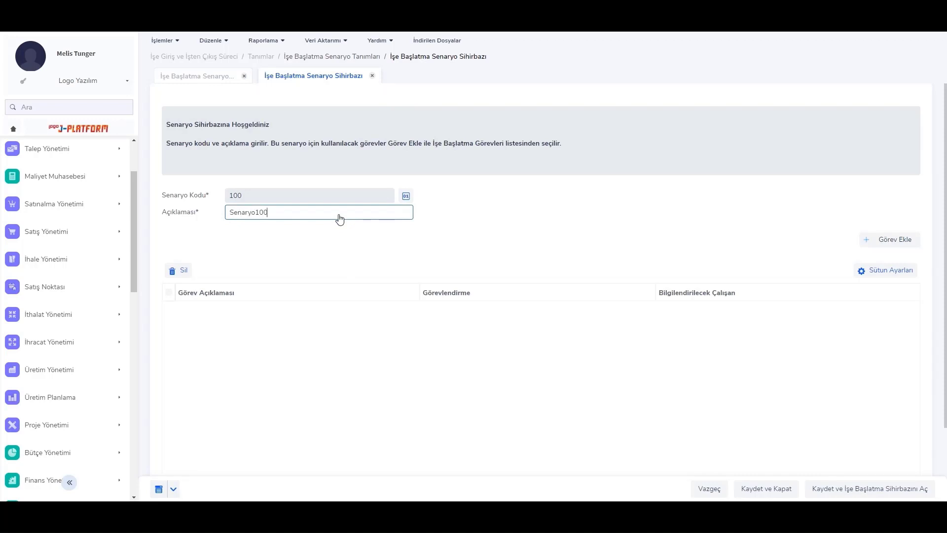
pyautogui.click(343, 198)
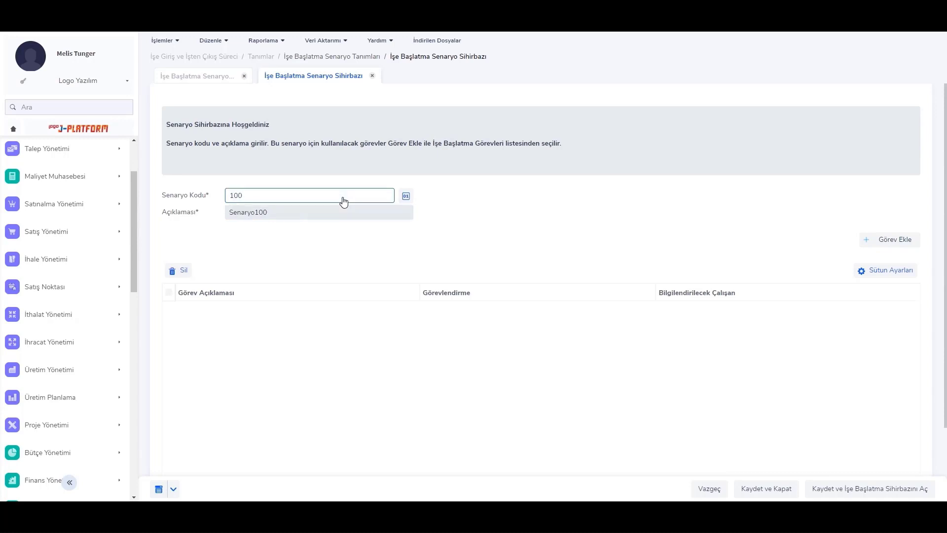
pyautogui.click(338, 241)
# - Add the tasks Bize Kendinden Bahset, Aramıza Hoşgeldin!, Servis Güzergahı Planlanması, İşe Giriş evraklarının İletilmesi and Giriş Kartının Basılması to the scenario
pyautogui.click(904, 238)
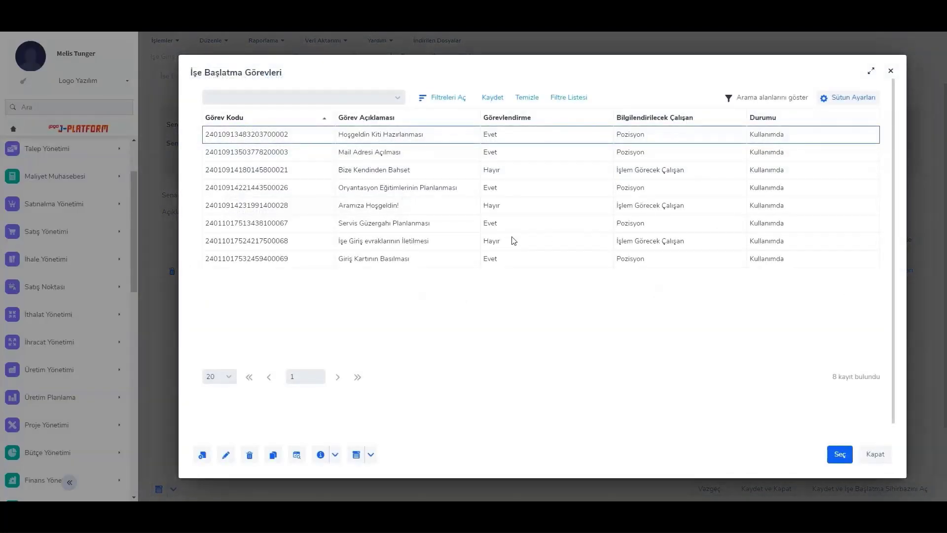
pyautogui.click(382, 172)
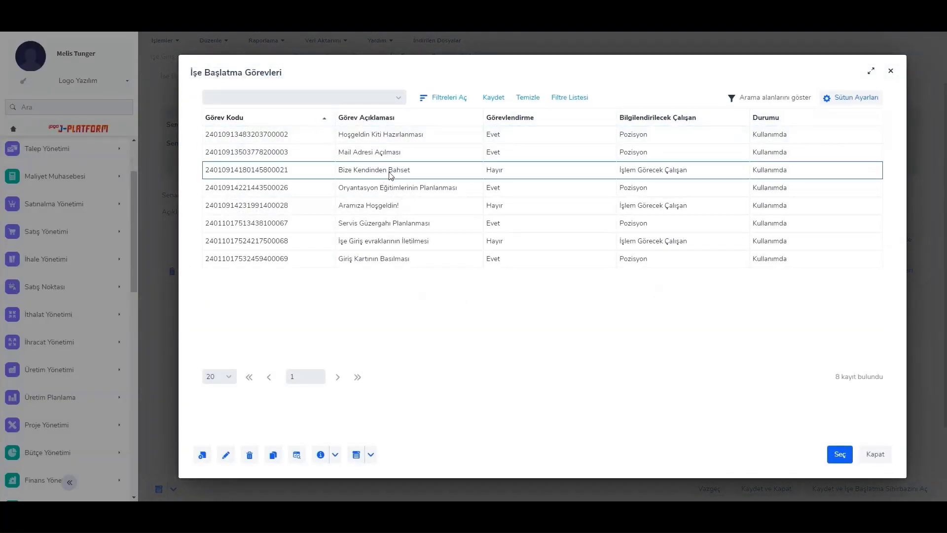
pyautogui.click(376, 209)
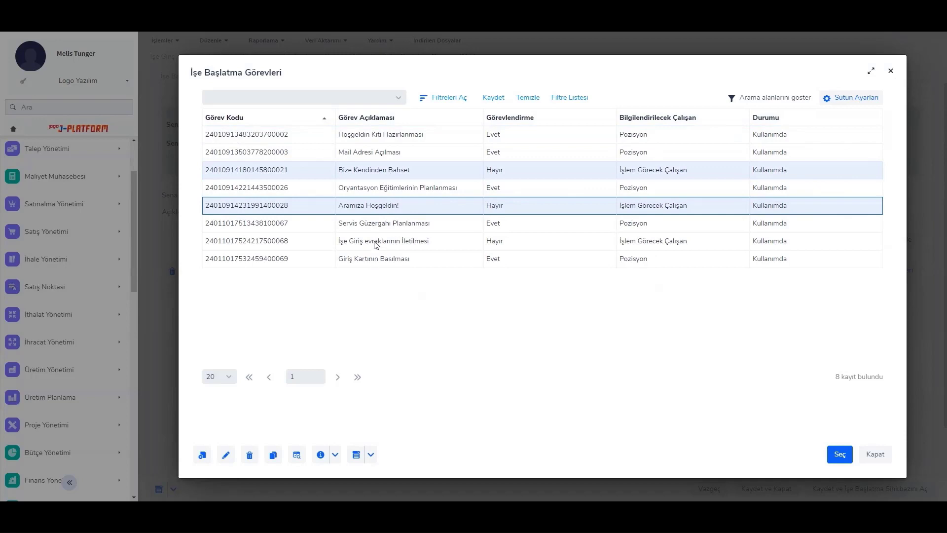
pyautogui.click(375, 244)
pyautogui.click(376, 260)
pyautogui.click(384, 223)
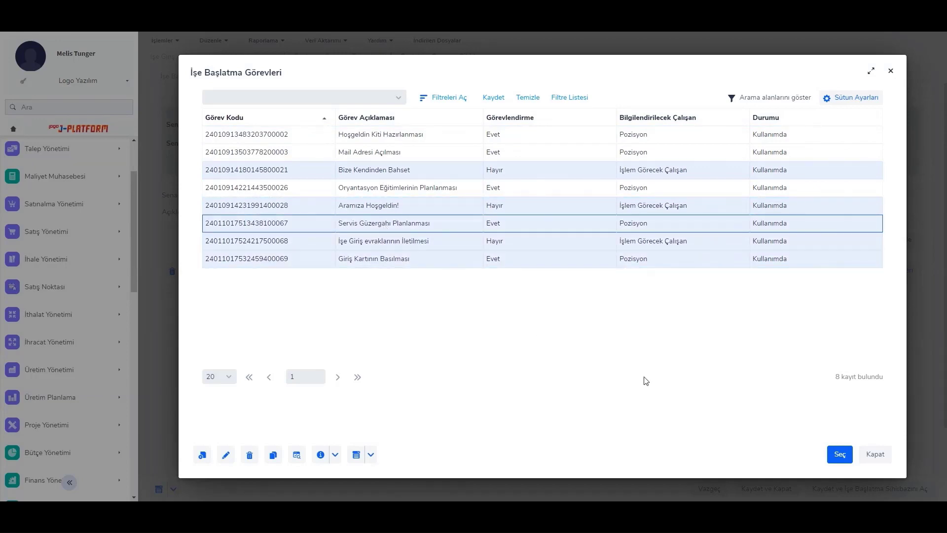
pyautogui.click(837, 457)
# - Look at the scenario's task ordering page, and return to the scenario definition
pyautogui.scroll(-2, 843, 444)
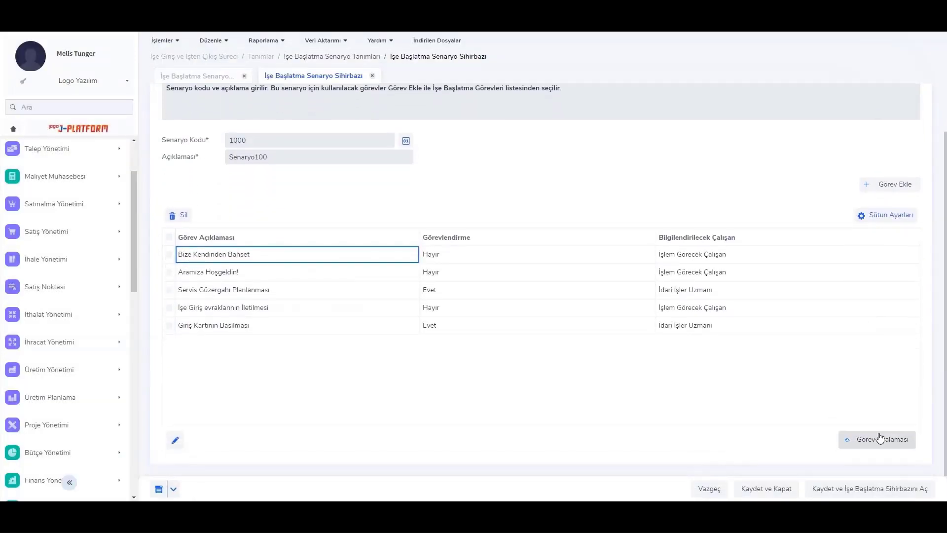
pyautogui.click(880, 438)
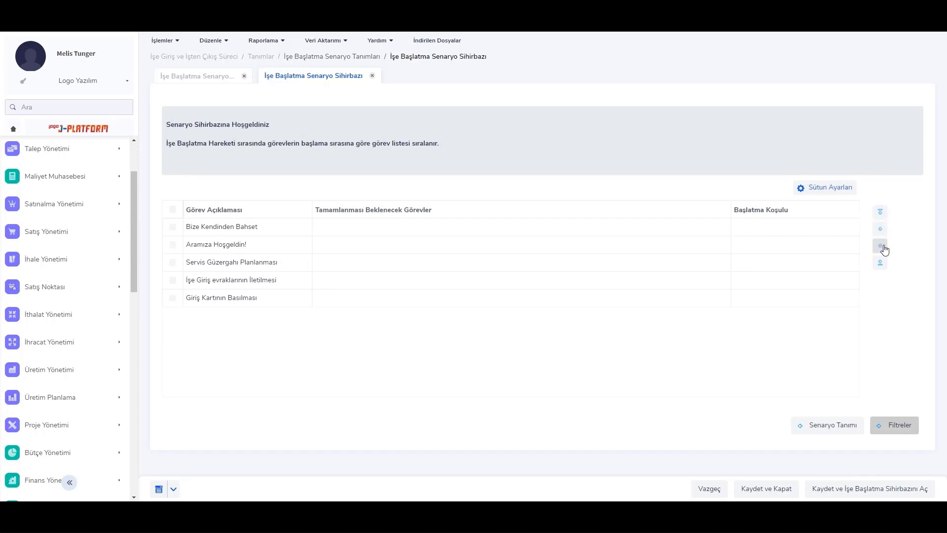
pyautogui.click(817, 425)
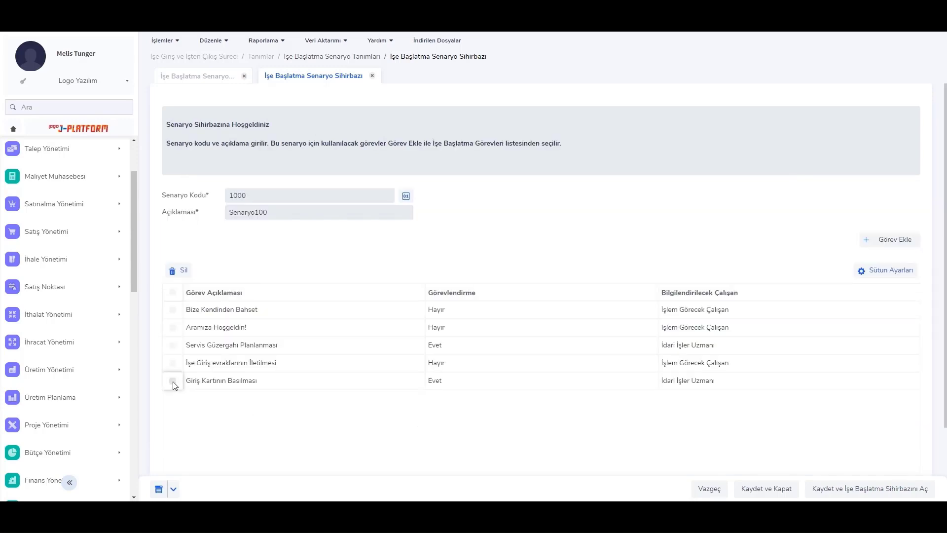
# - Mark Giriş Kartının Basılması, open the task editor accepting the automatic scenario save, and leave the task without saving changes
pyautogui.click(173, 381)
pyautogui.scroll(-2, 194, 393)
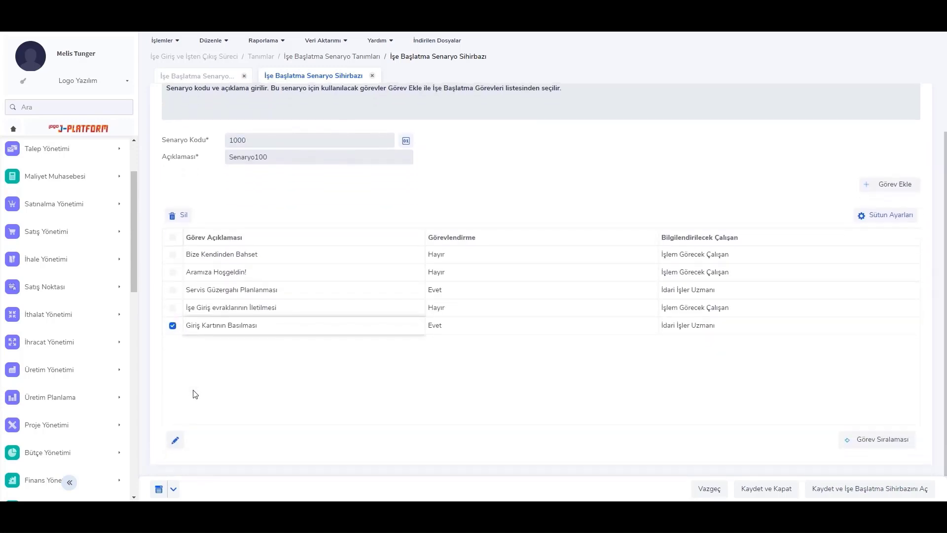
pyautogui.click(176, 442)
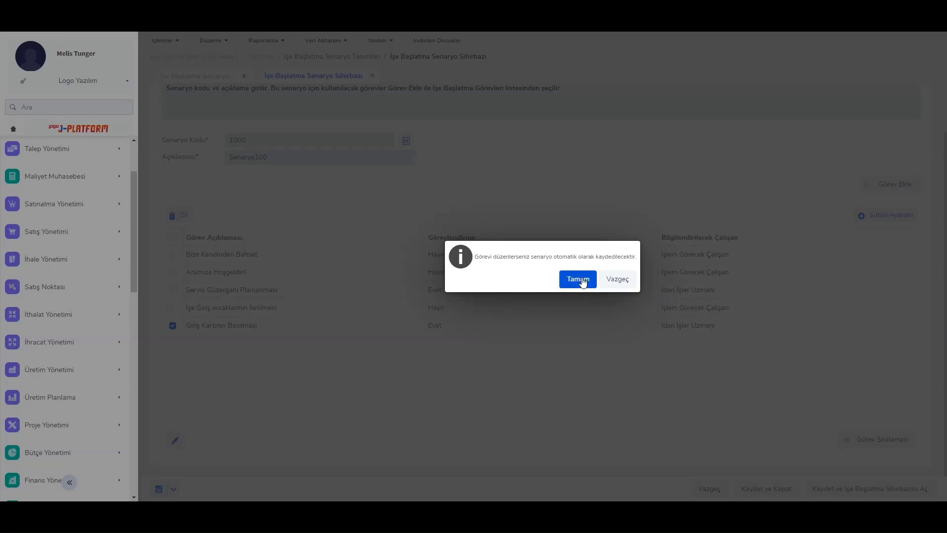
pyautogui.click(580, 280)
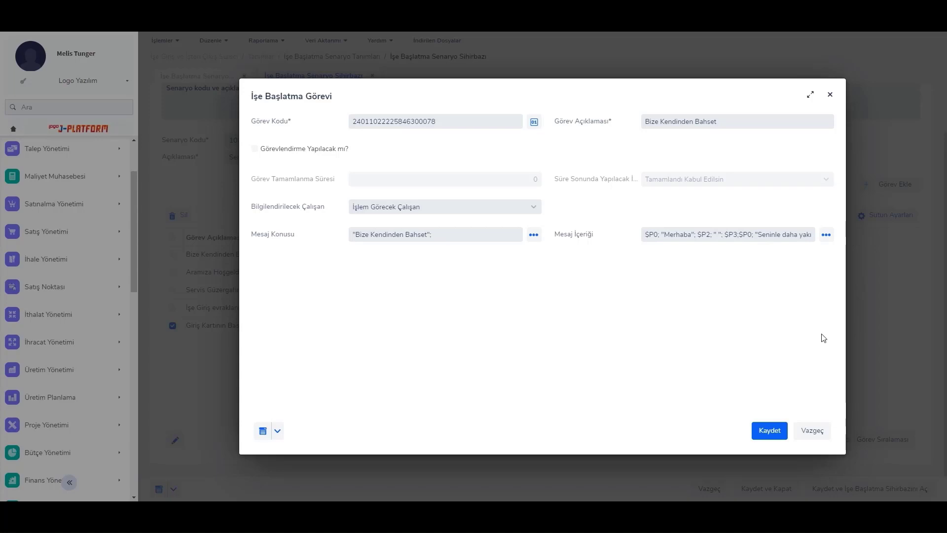
pyautogui.click(817, 438)
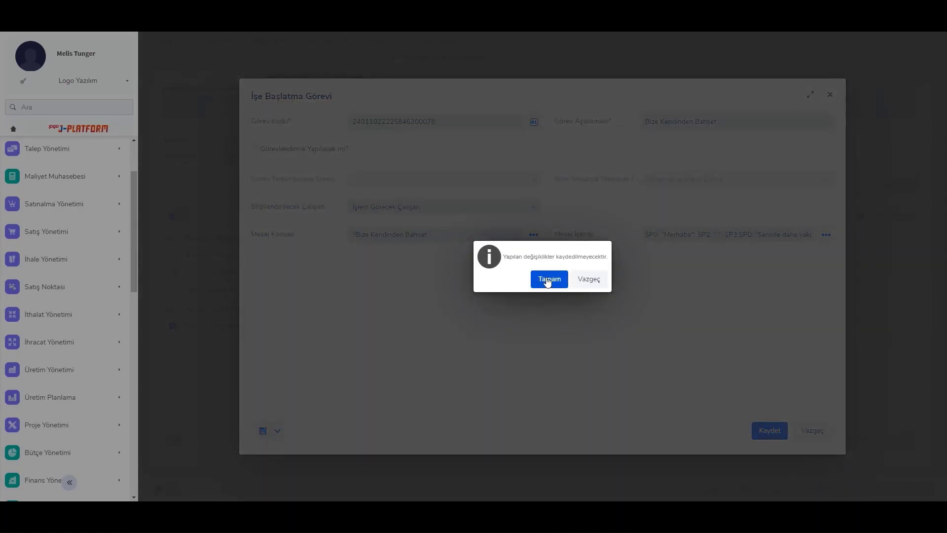
pyautogui.click(546, 277)
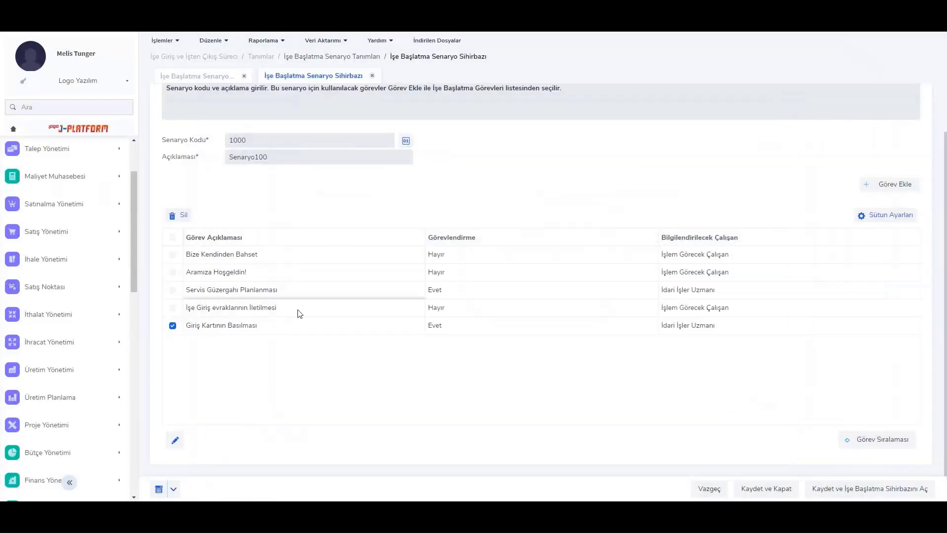
# - In the task ordering, put Aramıza Hoşgeldin! first and move İşe Giriş evraklarının İletilmesi above Servis Güzergahı Planlanması
pyautogui.click(874, 444)
pyautogui.click(249, 245)
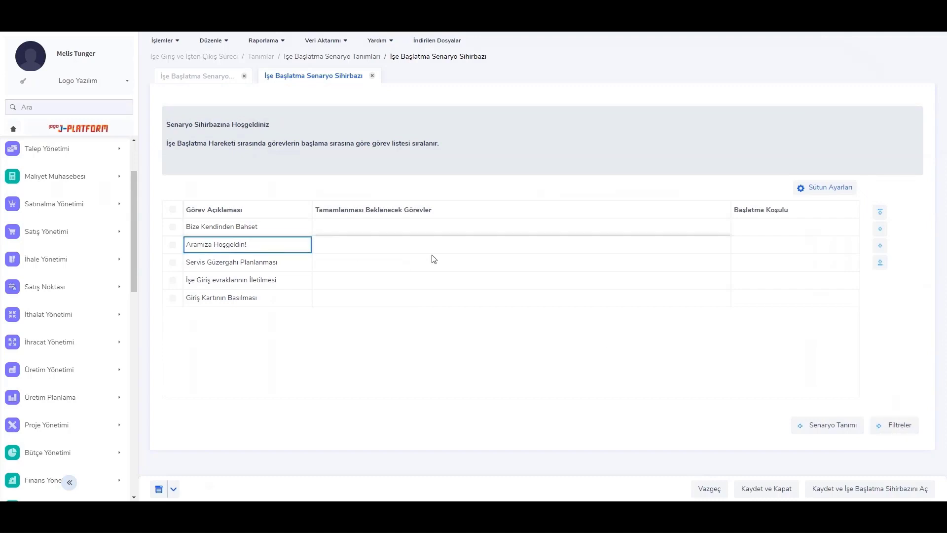
pyautogui.click(881, 214)
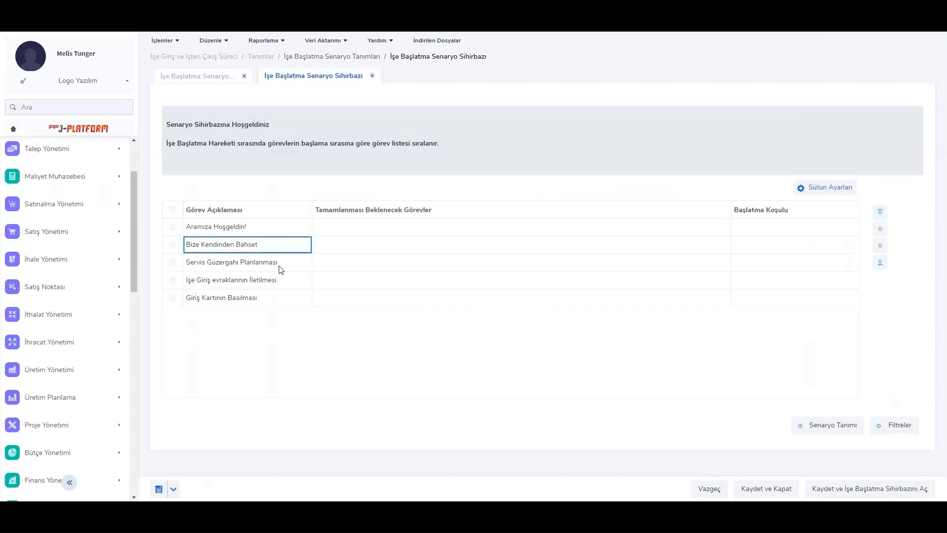
pyautogui.click(275, 281)
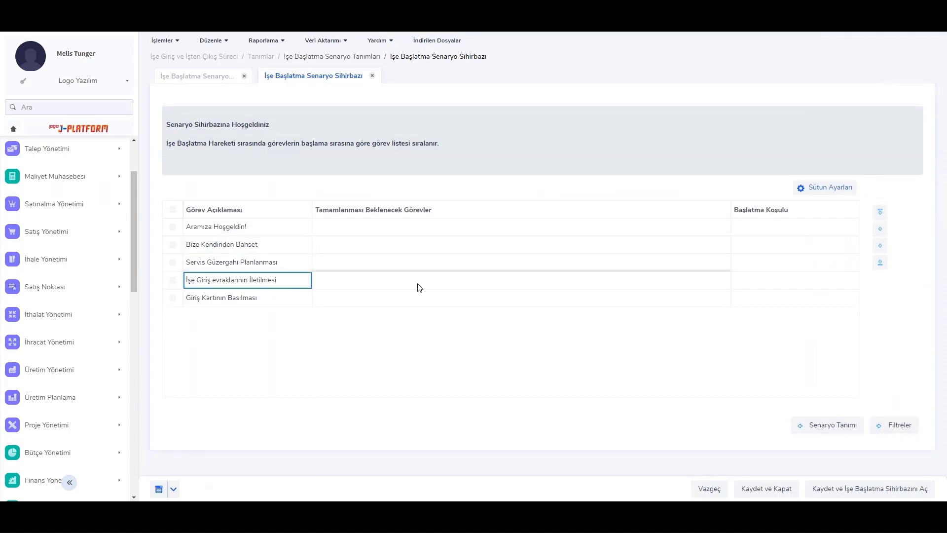
pyautogui.click(881, 231)
# - Make Bize Kendinden Bahset wait for Aramıza Hoşgeldin! with the start condition Hepsi Tamamlandığında
pyautogui.click(616, 251)
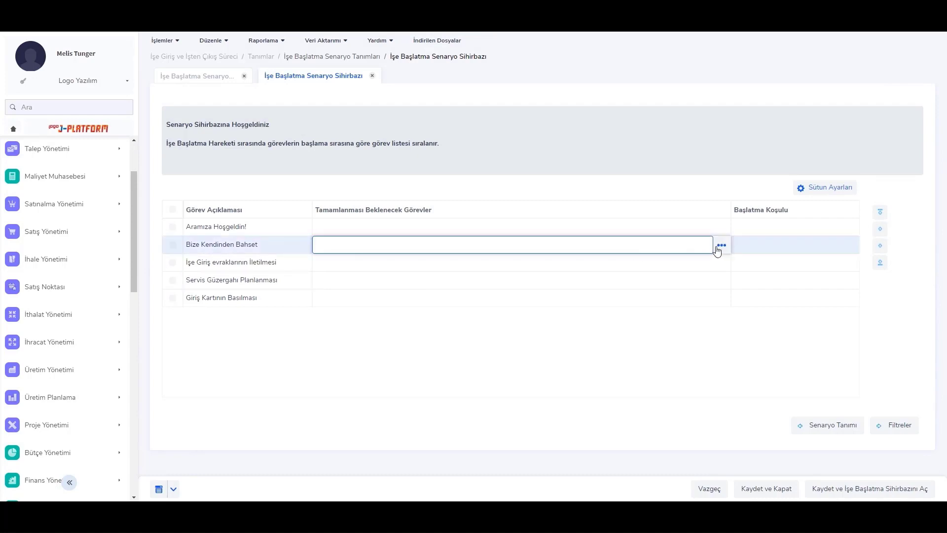
pyautogui.click(718, 247)
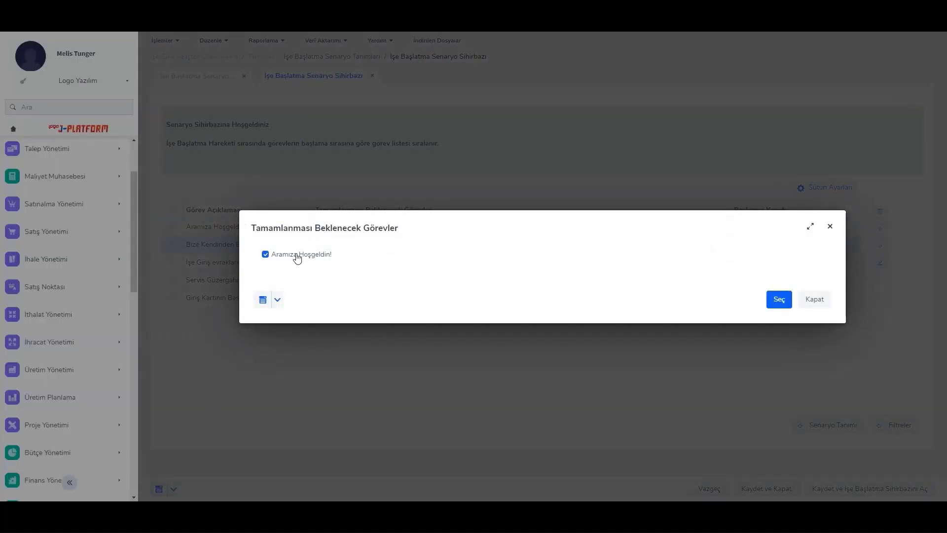
pyautogui.click(776, 301)
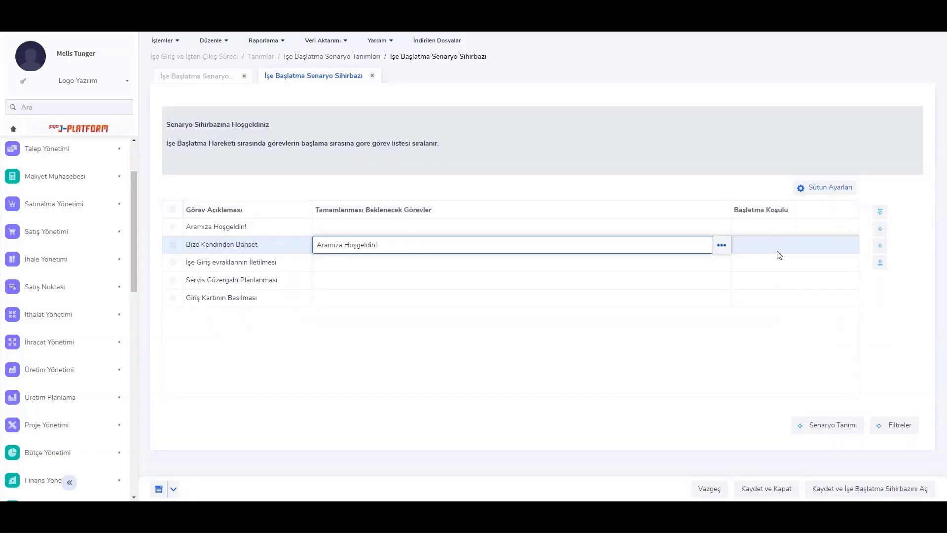
pyautogui.click(779, 255)
pyautogui.click(779, 255)
pyautogui.click(779, 269)
# - Make İşe Giriş evraklarının İletilmesi wait for Aramıza Hoşgeldin! and Bize Kendinden Bahset, with the start condition Herhangi Biri Tamamlandığında
pyautogui.click(696, 263)
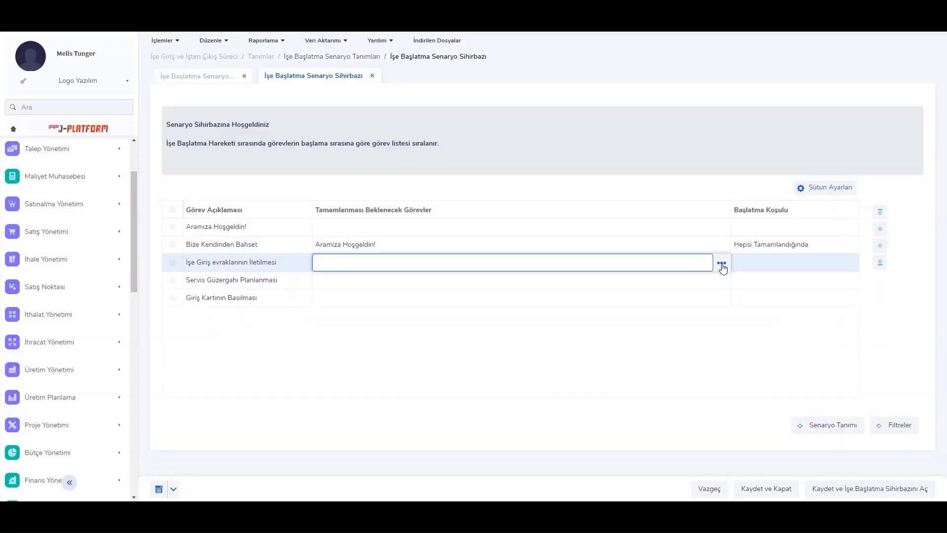
pyautogui.click(722, 265)
pyautogui.click(314, 266)
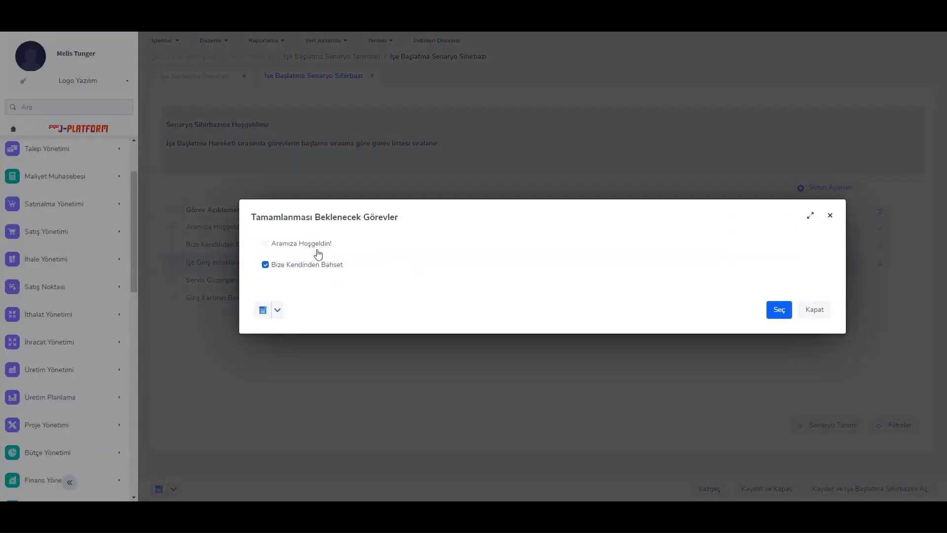
pyautogui.click(316, 245)
pyautogui.click(779, 309)
pyautogui.click(764, 267)
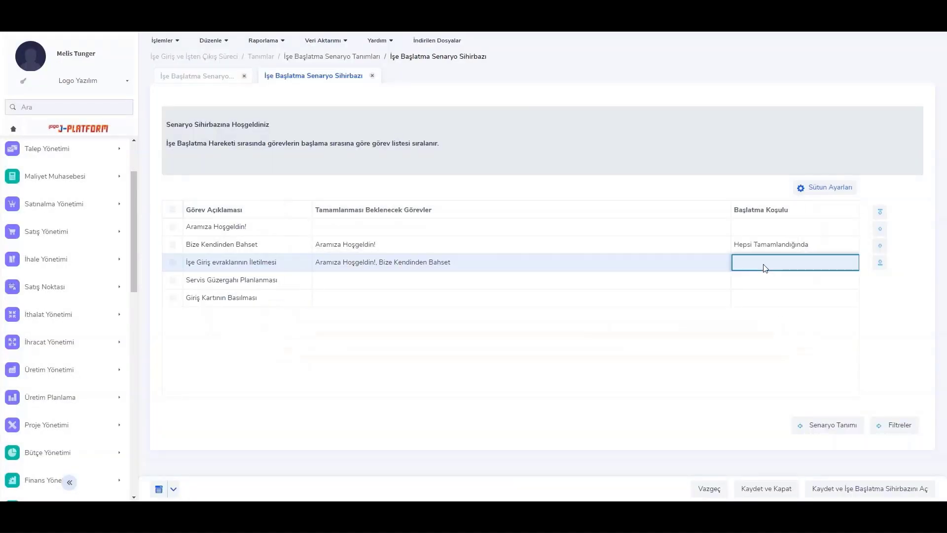
pyautogui.click(765, 266)
pyautogui.click(765, 302)
pyautogui.click(475, 293)
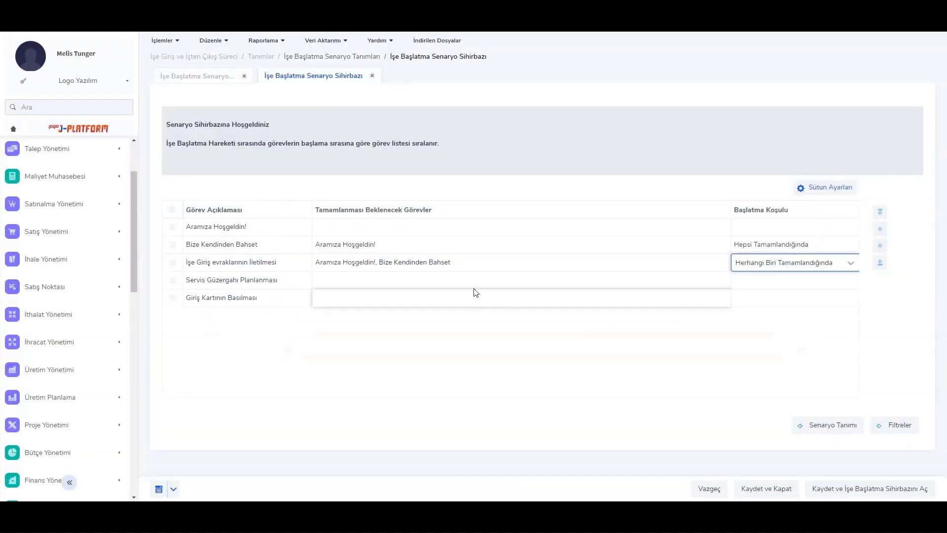
# - Make Servis Güzergahı Planlanması wait for İşe Giriş evraklarının İletilmesi with the start condition Hepsi Tamamlandığında
pyautogui.click(525, 284)
pyautogui.click(722, 280)
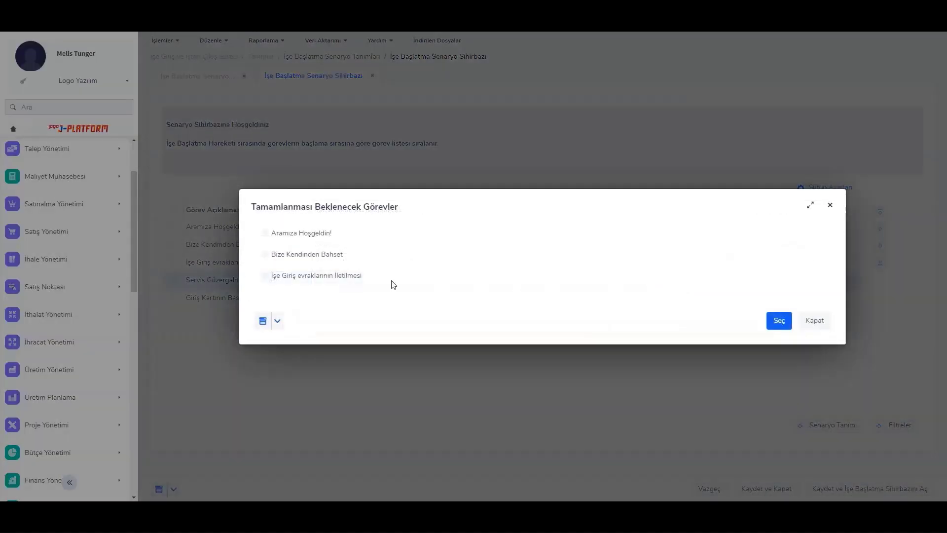
pyautogui.click(323, 278)
pyautogui.click(779, 320)
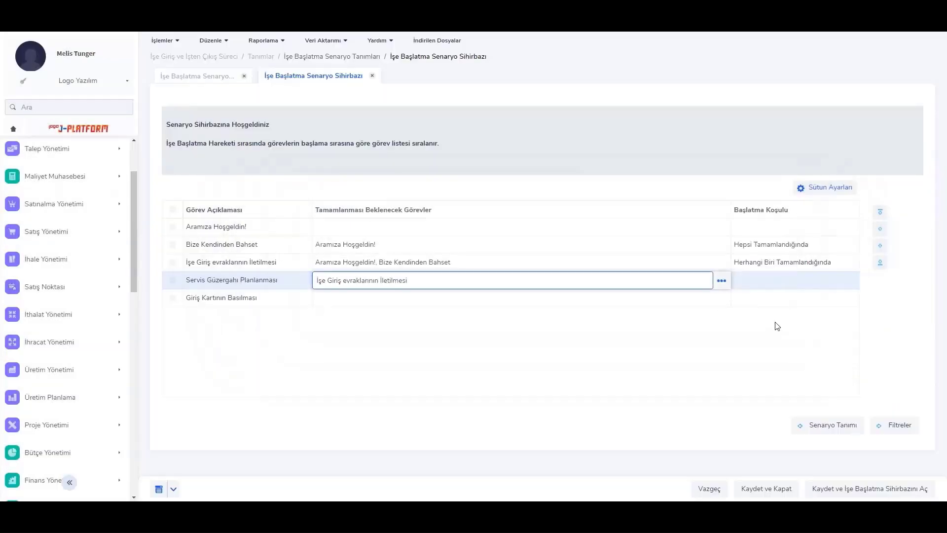
pyautogui.click(777, 281)
pyautogui.click(779, 286)
pyautogui.click(767, 301)
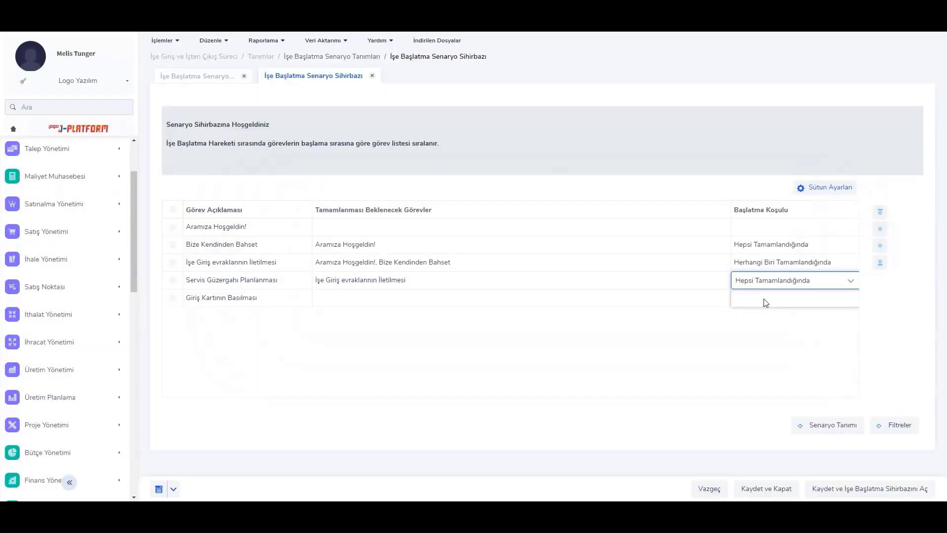
# - Make Giriş Kartının Basılması wait for İşe Giriş evraklarının İletilmesi with the start condition Hepsi Tamamlandığında
pyautogui.click(661, 297)
pyautogui.click(727, 301)
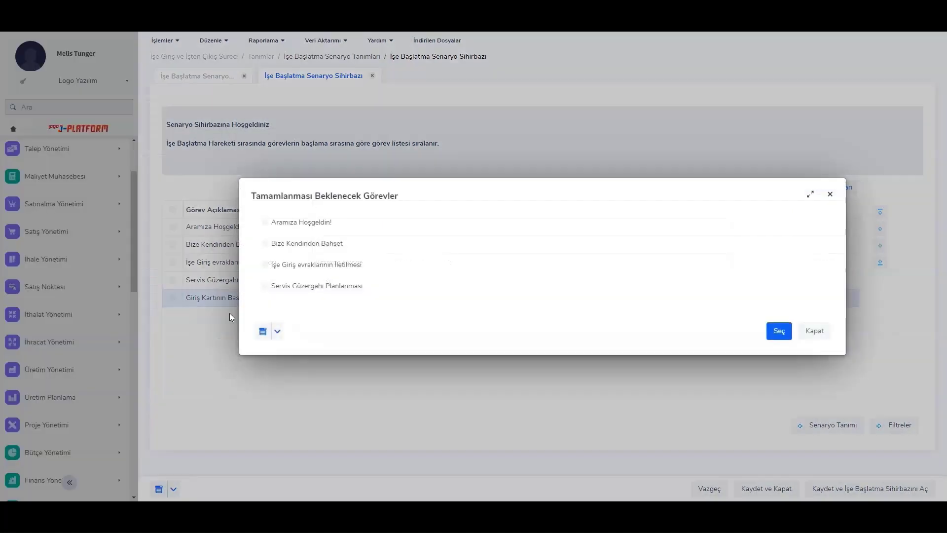
pyautogui.click(299, 267)
pyautogui.click(778, 331)
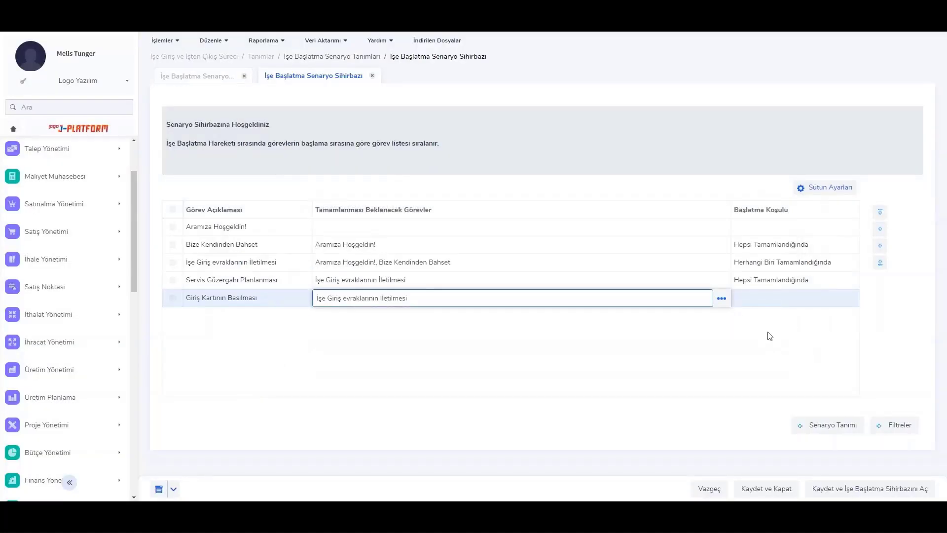
pyautogui.click(767, 299)
pyautogui.click(768, 299)
pyautogui.click(768, 318)
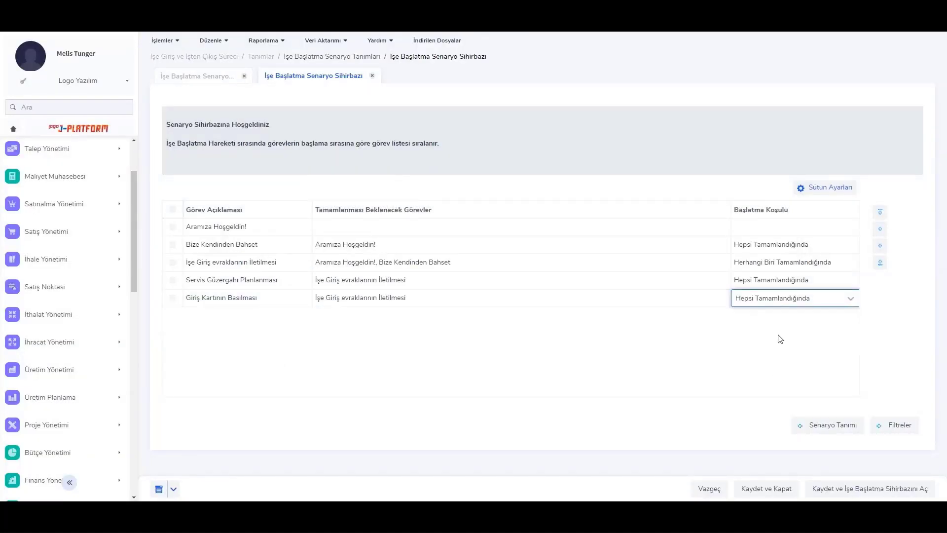
pyautogui.click(776, 364)
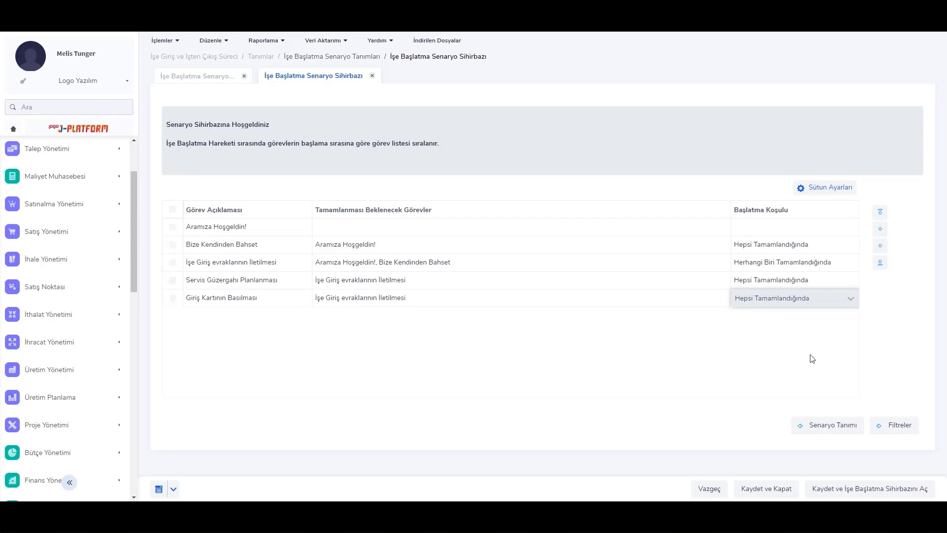
# - Expand the Kurum, İşyeri, Bölüm, Birim, Pozisyonu and Çalışan Statüsü filters of the scenario, leave them empty, and save and close it
pyautogui.click(897, 425)
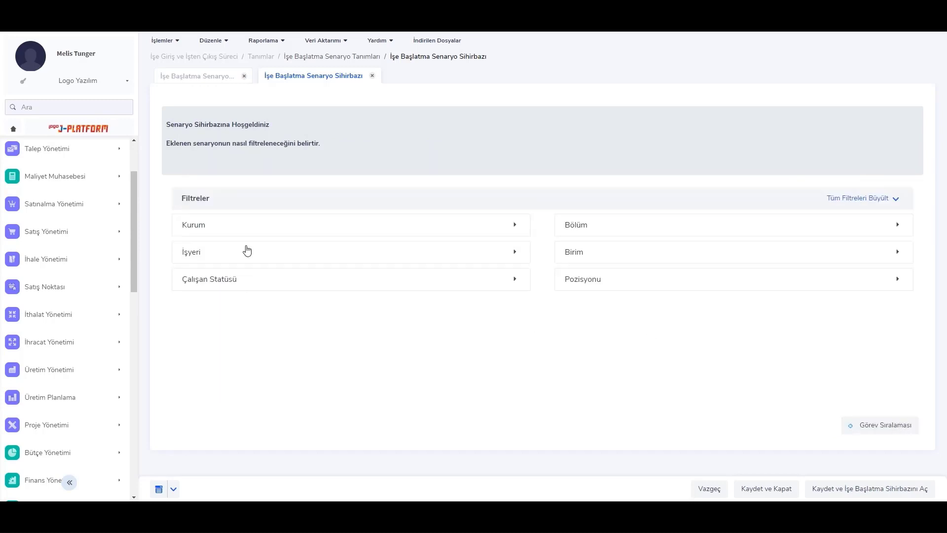
pyautogui.click(247, 230)
pyautogui.click(248, 354)
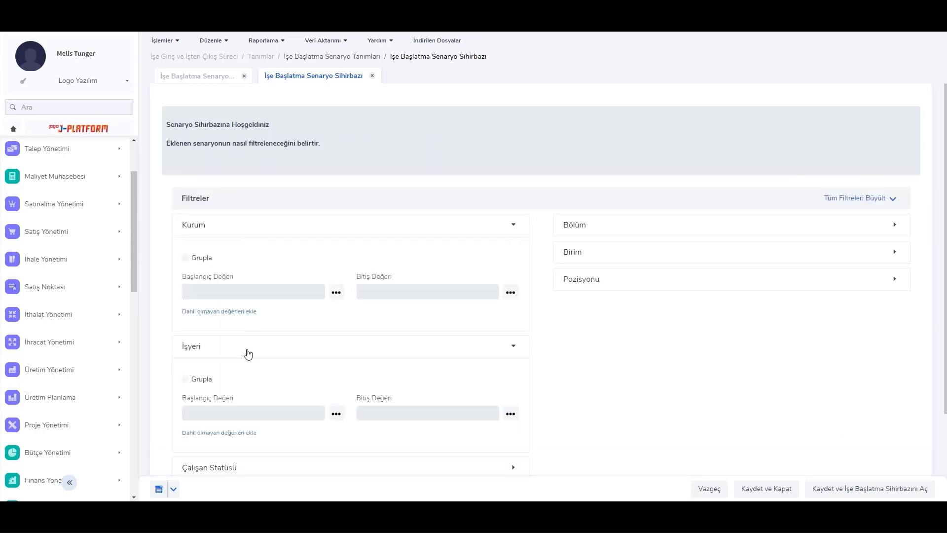
pyautogui.click(630, 233)
pyautogui.click(616, 348)
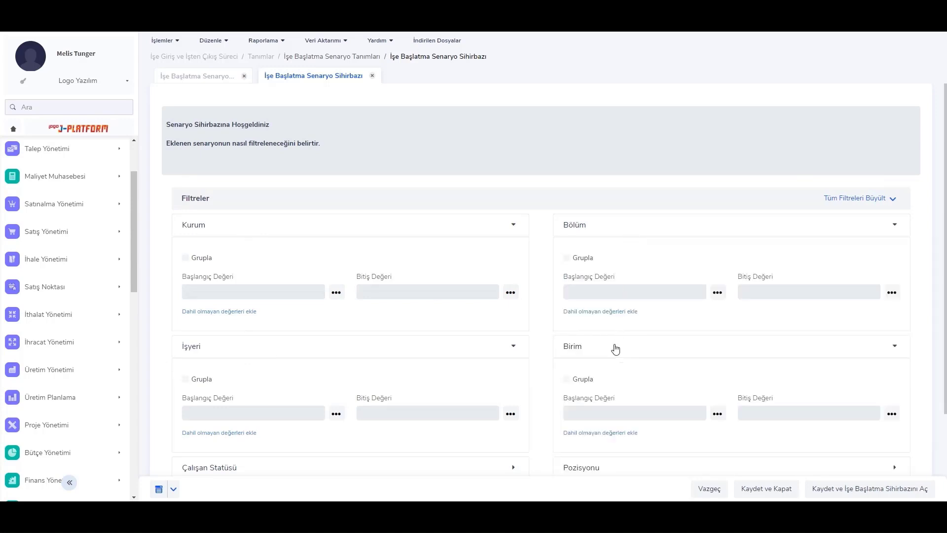
pyautogui.scroll(-2, 615, 348)
pyautogui.click(594, 395)
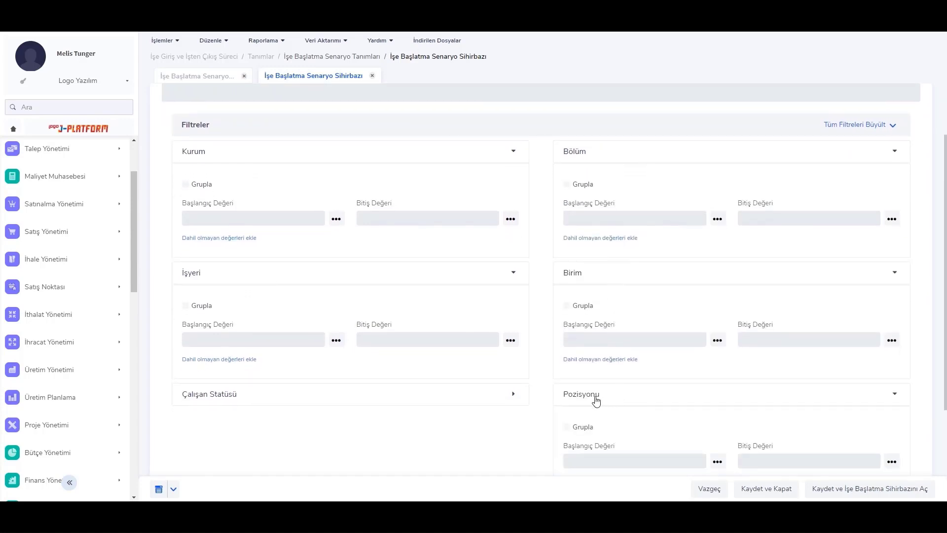
pyautogui.click(394, 398)
pyautogui.click(787, 488)
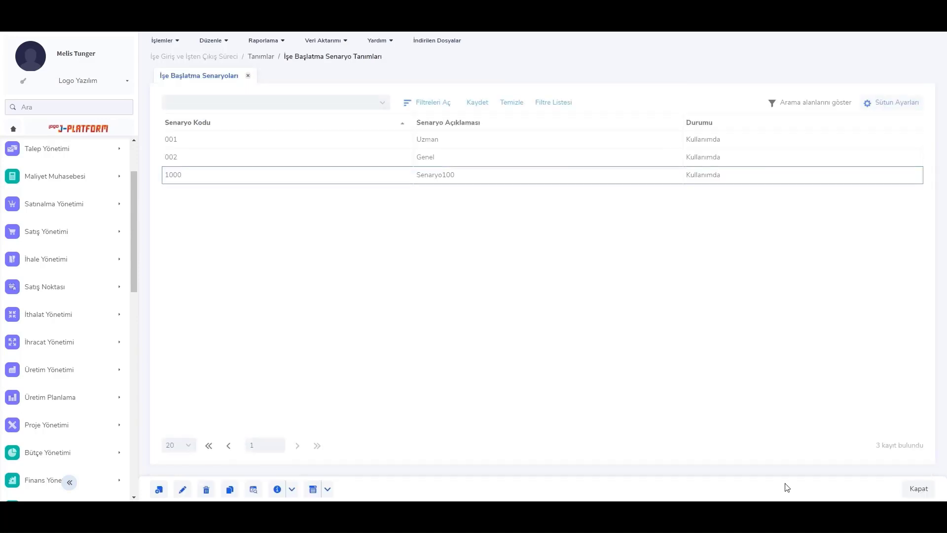
# - Close the scenario list and look through the İşlemler and Hareketler entries of İşe Giriş ve İşten Çıkış Süreci
pyautogui.click(250, 76)
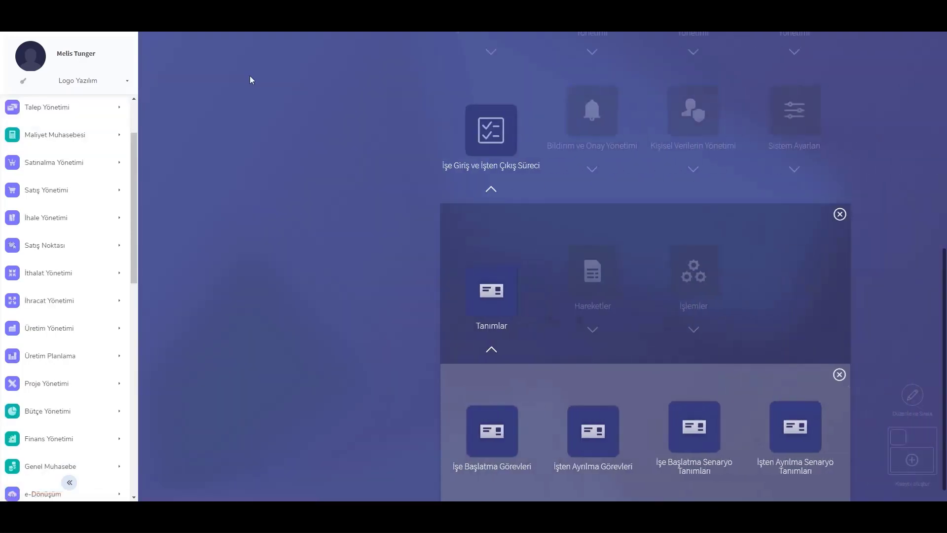
pyautogui.click(377, 298)
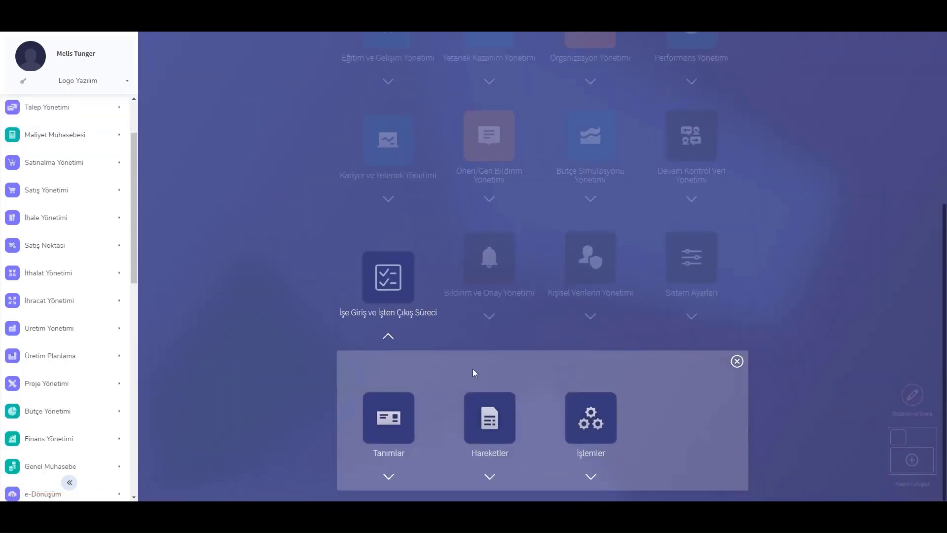
pyautogui.click(589, 416)
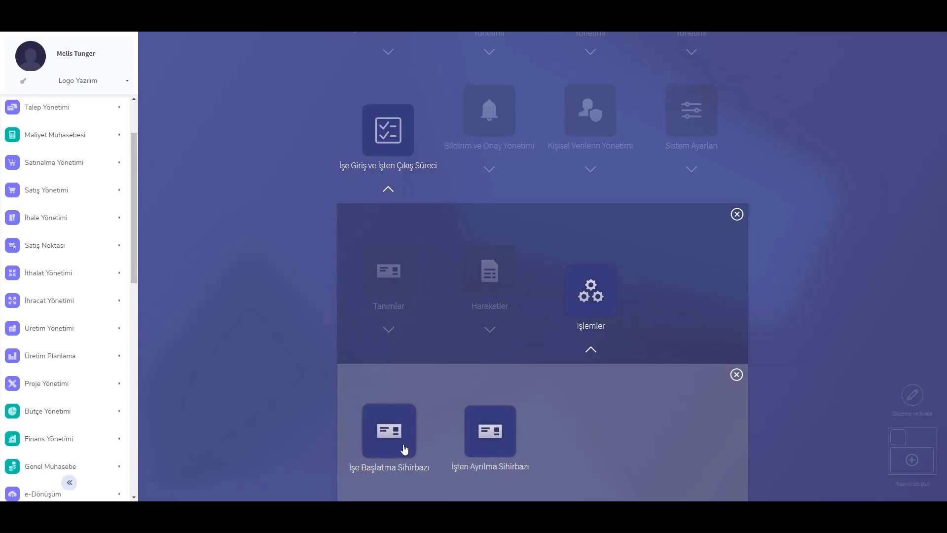
pyautogui.click(563, 325)
pyautogui.click(486, 419)
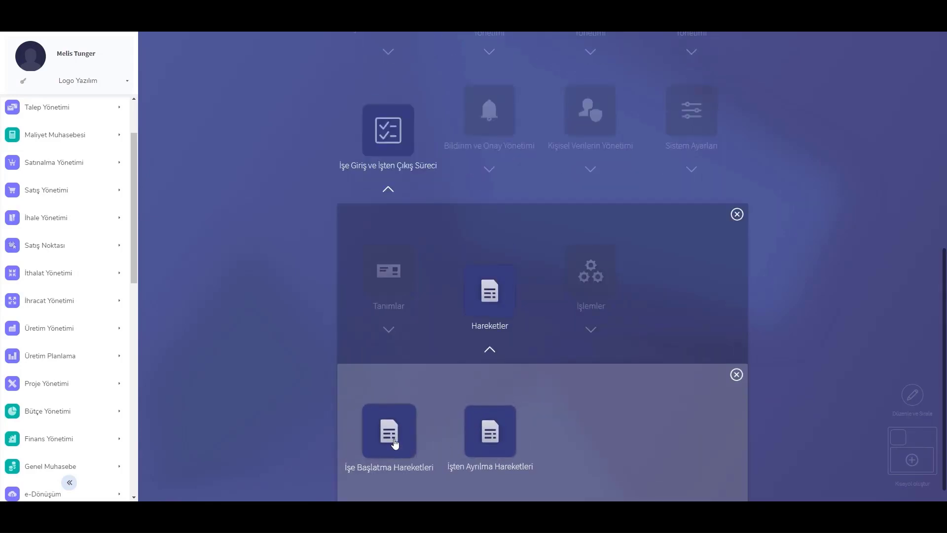
pyautogui.click(486, 329)
# - Open the employee cards list (Çalışan Kartları) from the definitions of Çalışan Yönetimi
pyautogui.click(408, 303)
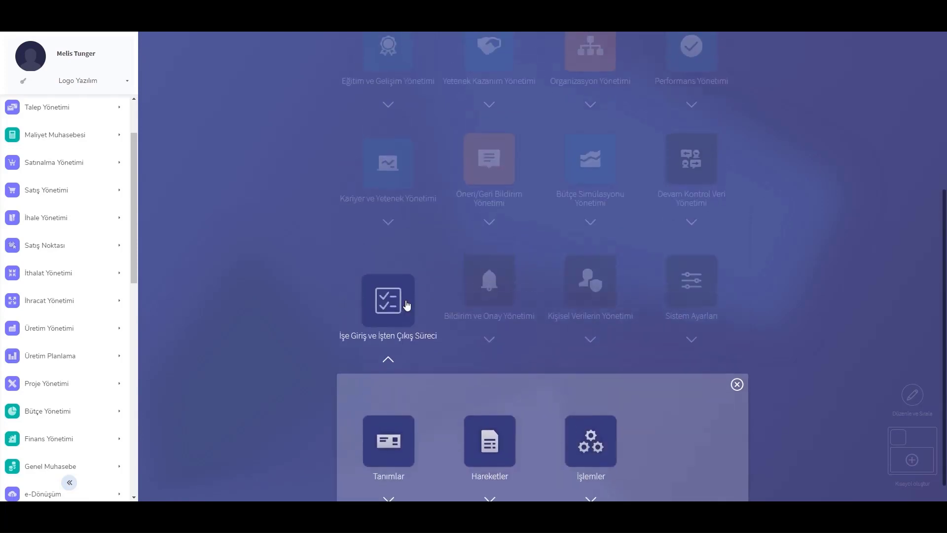
pyautogui.click(391, 129)
pyautogui.click(390, 246)
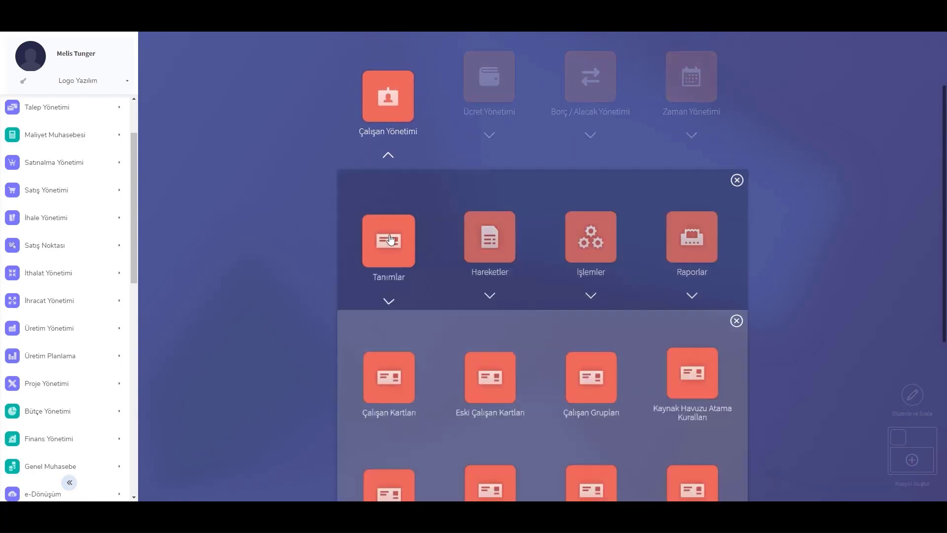
pyautogui.click(390, 250)
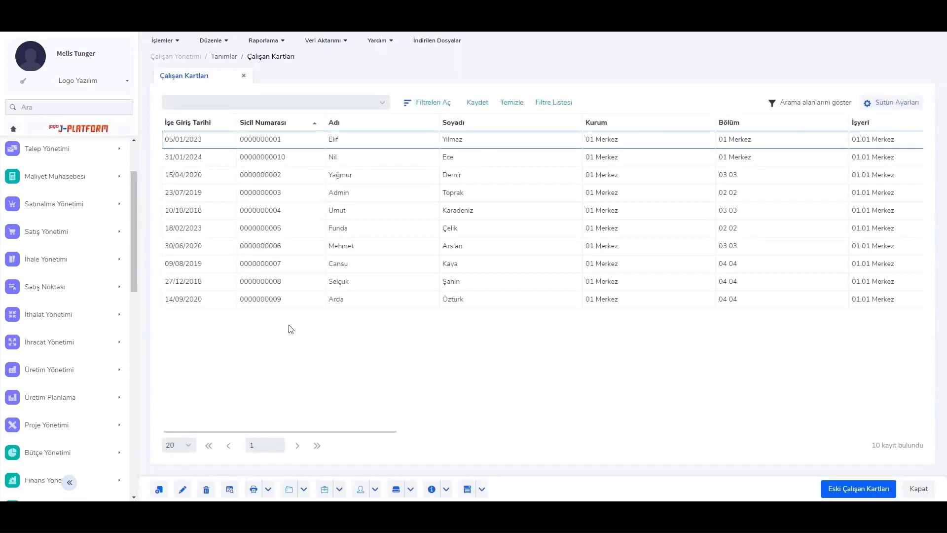
# - View the related İşe Başlatma Hareketleri records of the last listed employee, and close them and the employee cards list
pyautogui.click(292, 300)
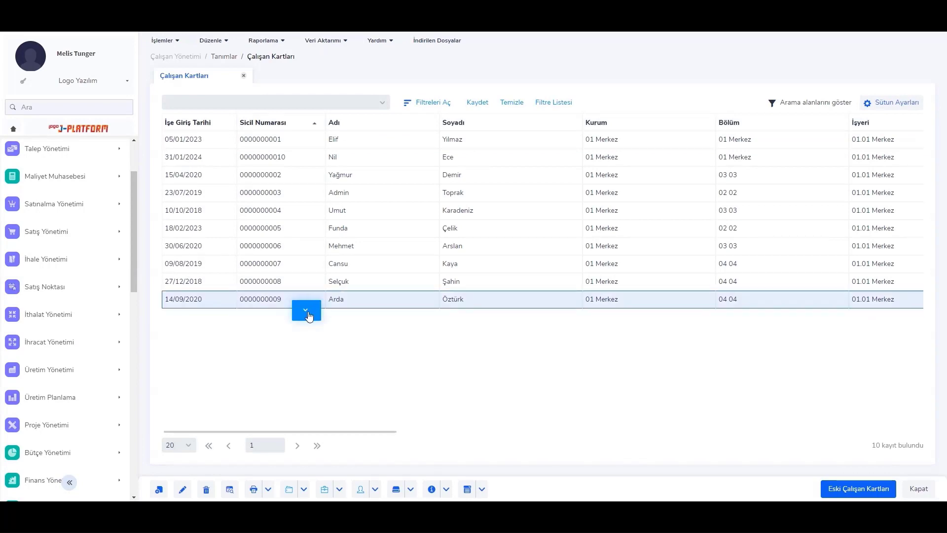
pyautogui.rightClick(292, 302)
pyautogui.moveTo(310, 315)
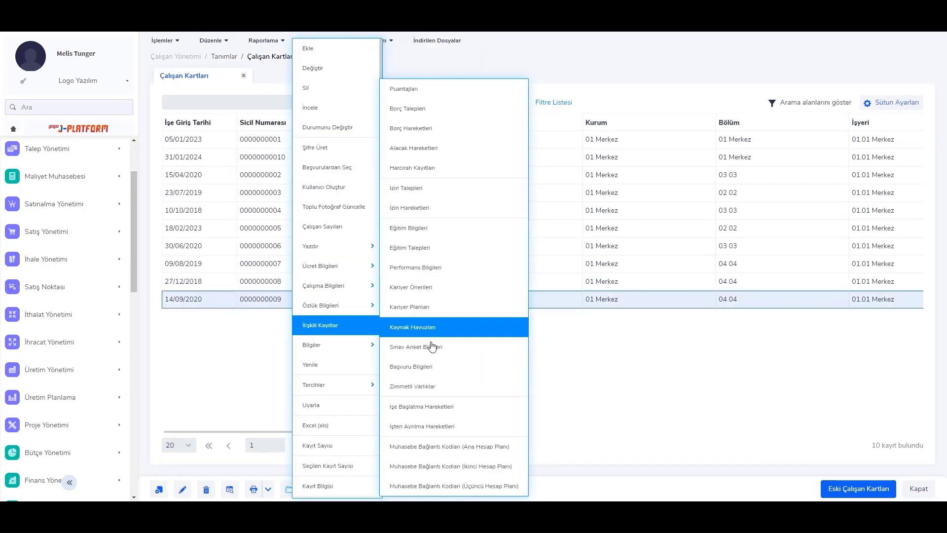
pyautogui.click(463, 409)
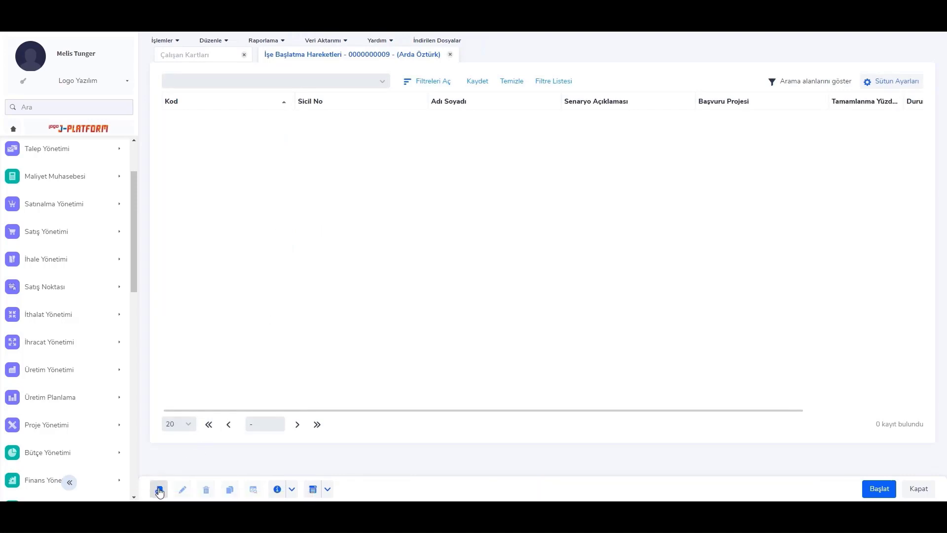
pyautogui.click(450, 55)
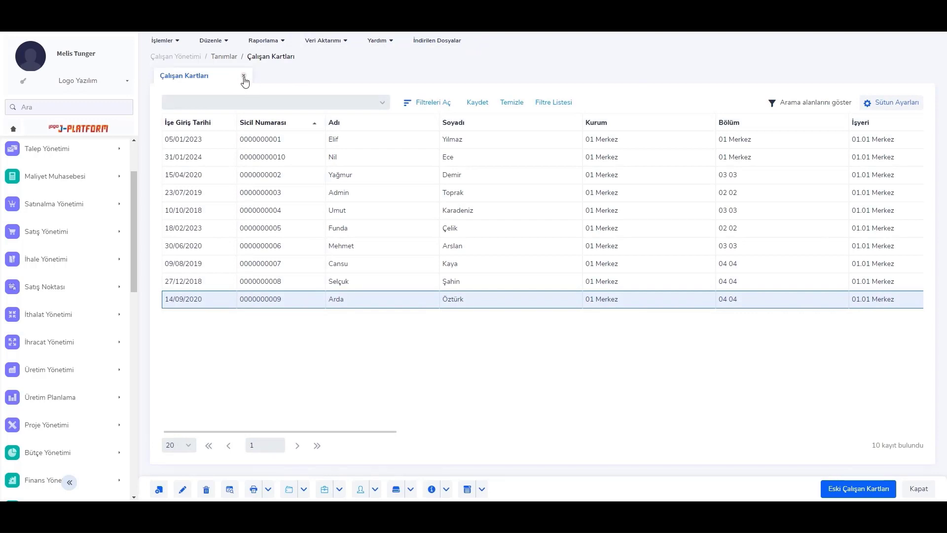
pyautogui.click(243, 77)
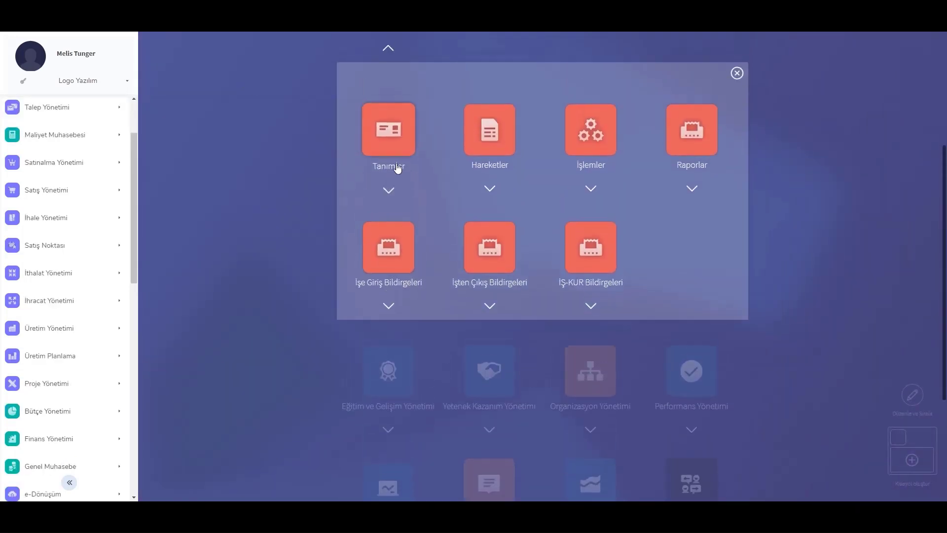
# - Open İşe Başlatma Sihirbazı from the İşlemler of İşe Giriş ve İşten Çıkış Süreci
pyautogui.scroll(1, 394, 158)
pyautogui.click(387, 135)
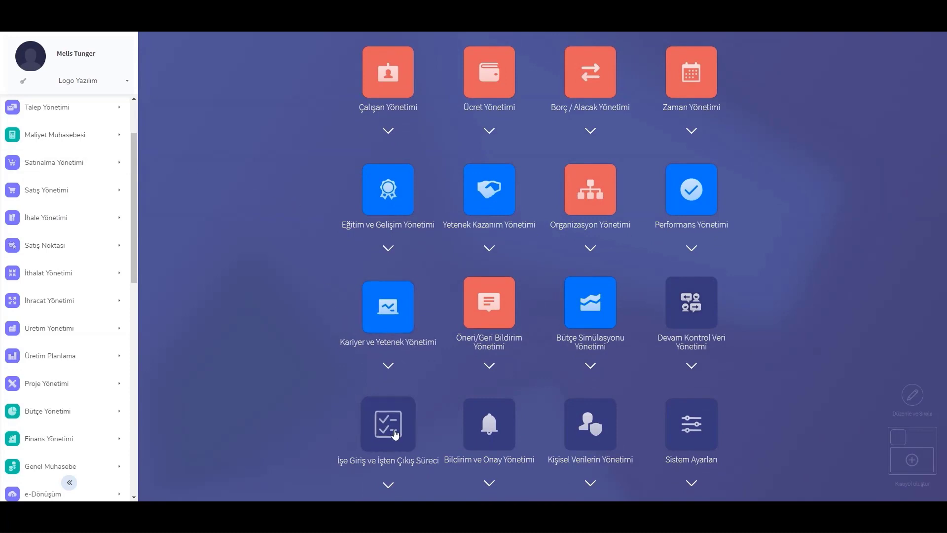
pyautogui.click(394, 433)
pyautogui.click(591, 434)
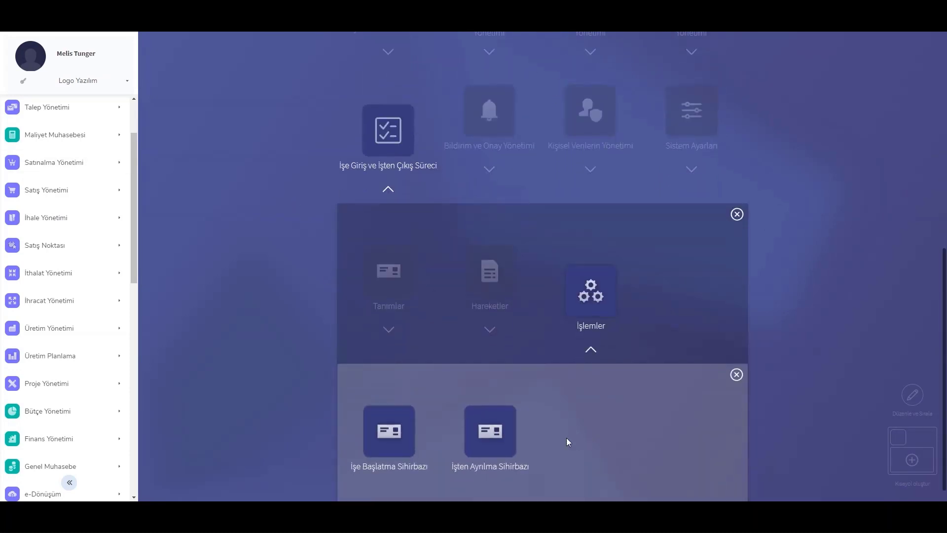
pyautogui.click(395, 433)
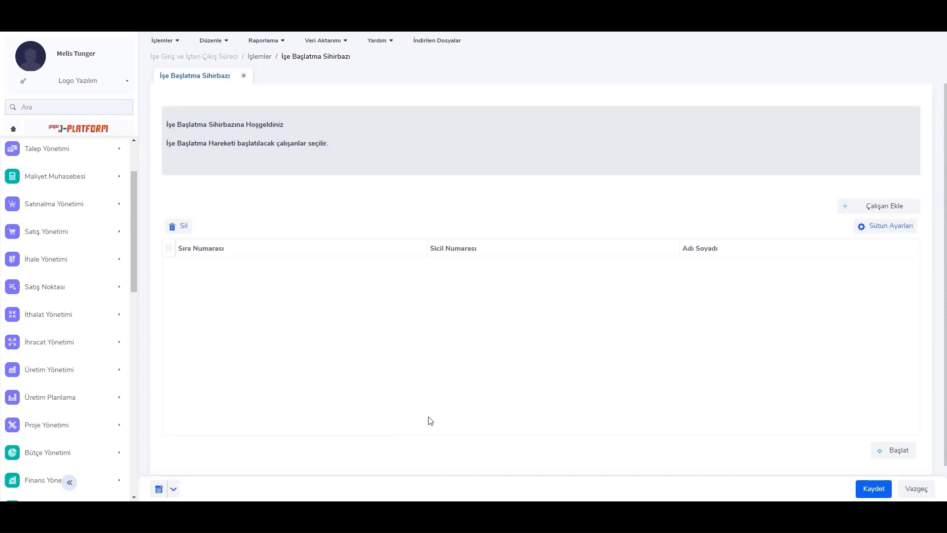
# - Add all three listed employees to the onboarding wizard and proceed to their scenario assignments
pyautogui.click(868, 203)
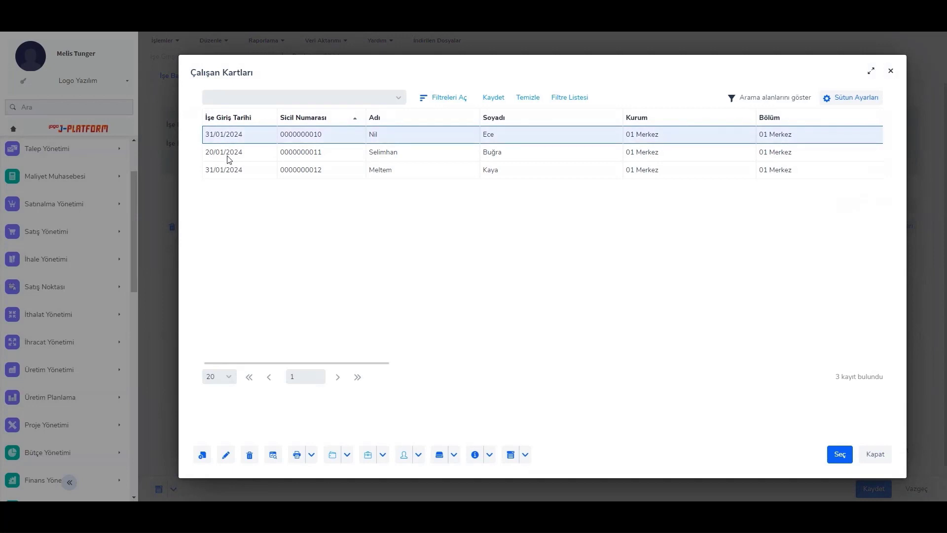
pyautogui.click(228, 153)
pyautogui.click(227, 171)
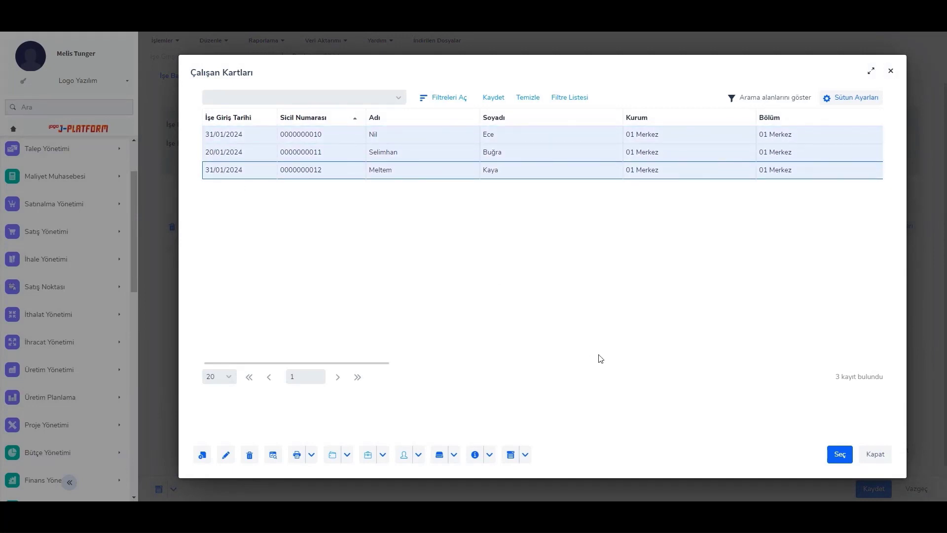
pyautogui.click(839, 455)
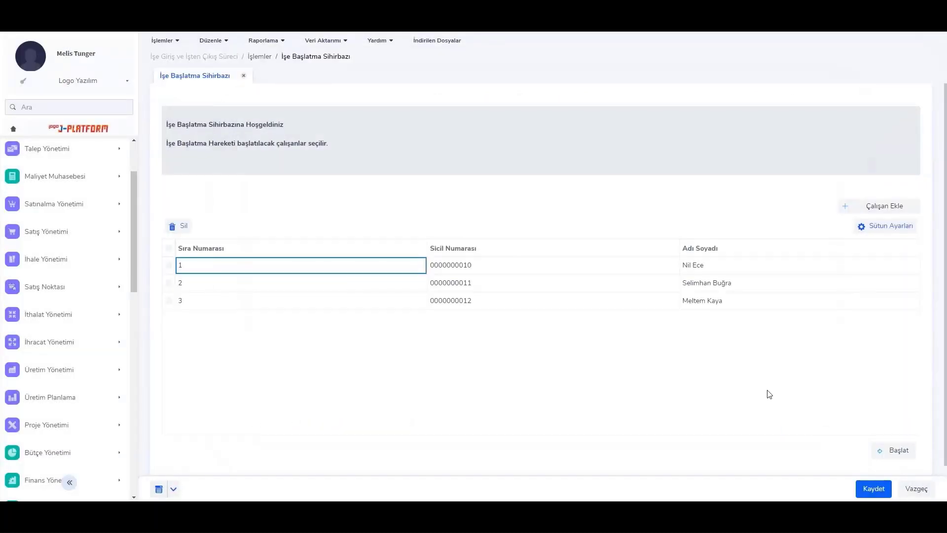
pyautogui.scroll(-1, 769, 394)
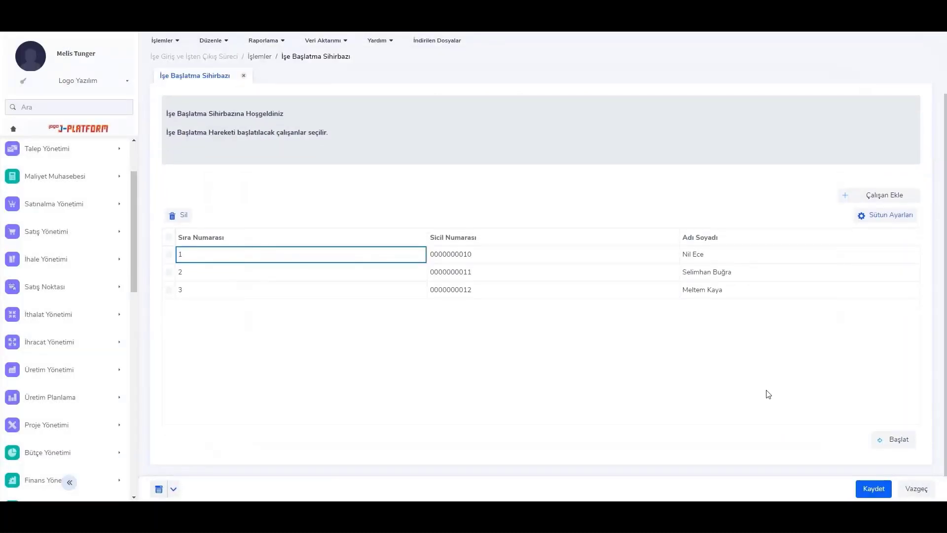
pyautogui.click(898, 440)
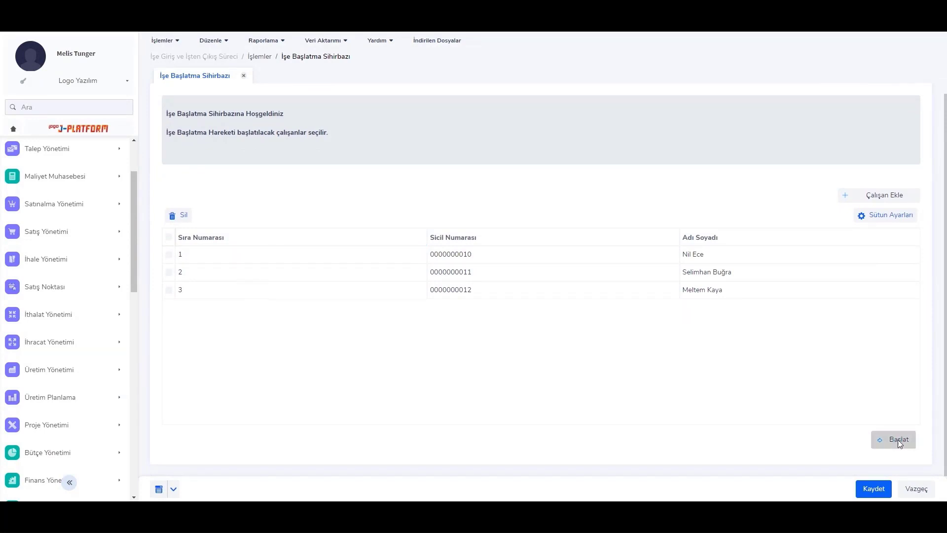
# - Set the scenario of the first employee in the wizard to Senaryo100
pyautogui.click(759, 238)
pyautogui.click(762, 275)
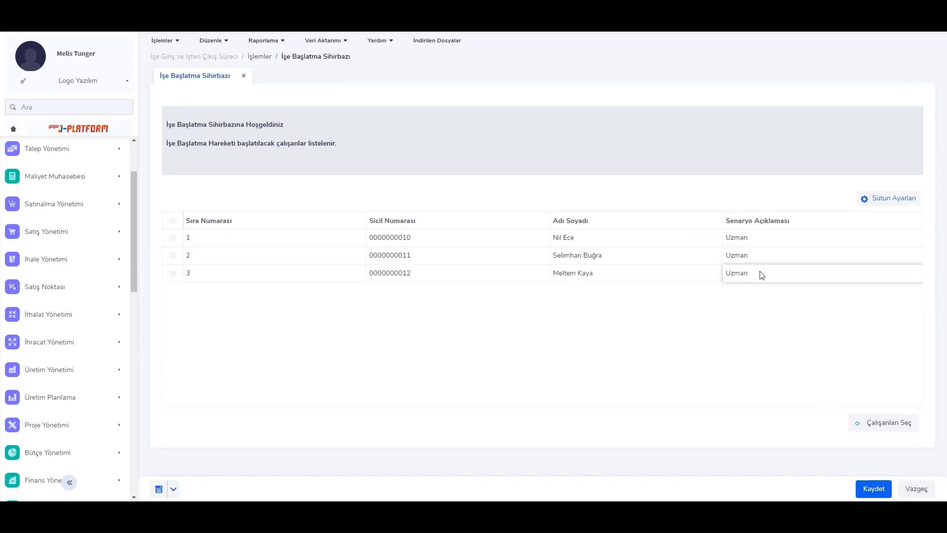
pyautogui.doubleClick(767, 240)
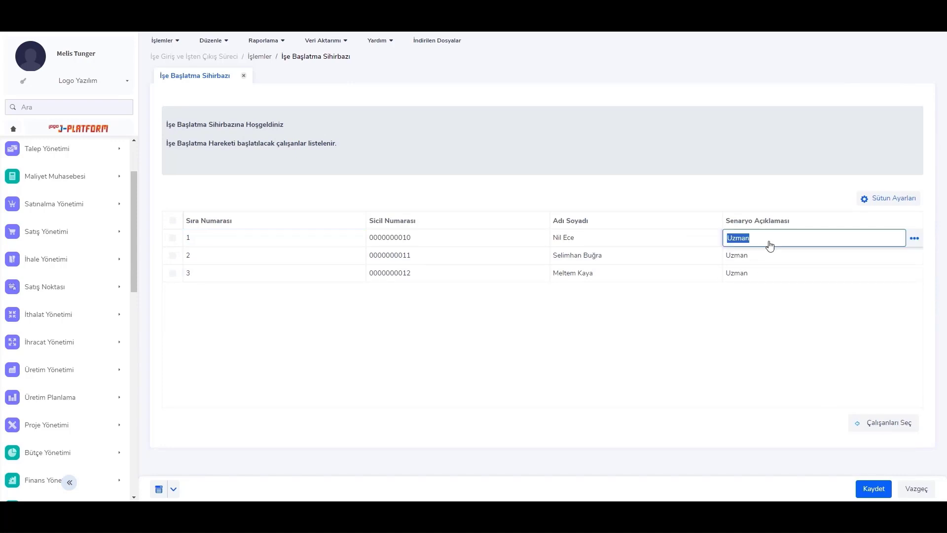
pyautogui.click(914, 241)
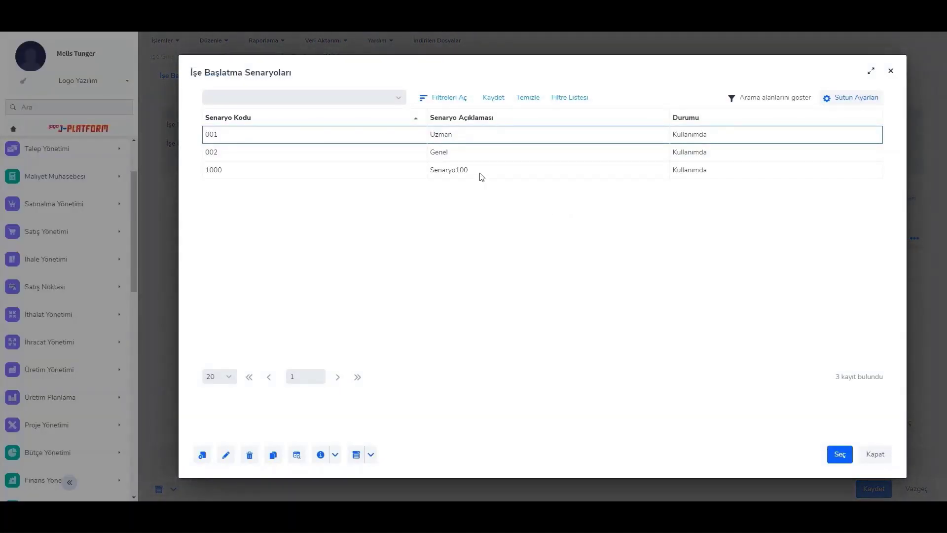
pyautogui.doubleClick(482, 173)
# - Assign the scenario Senaryo100 to the second and third employees in the wizard
pyautogui.doubleClick(762, 257)
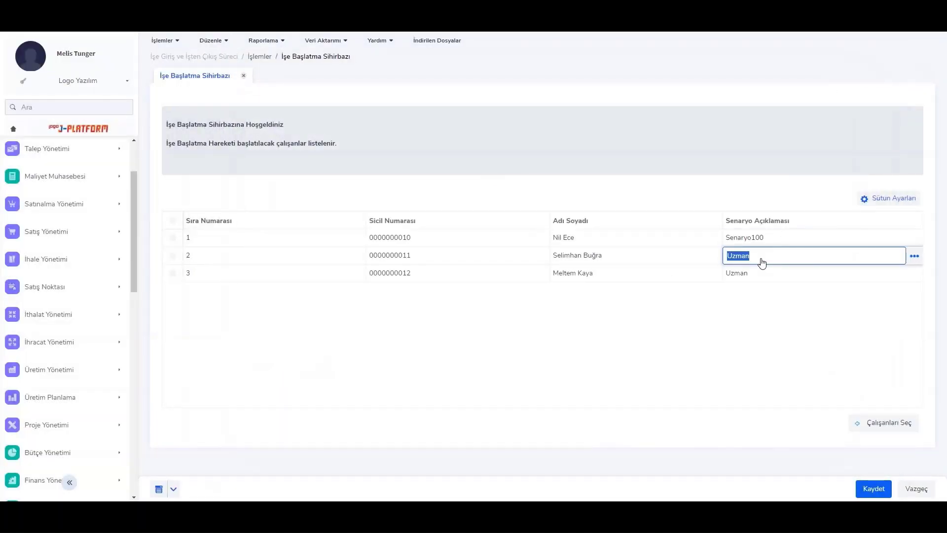
pyautogui.click(912, 257)
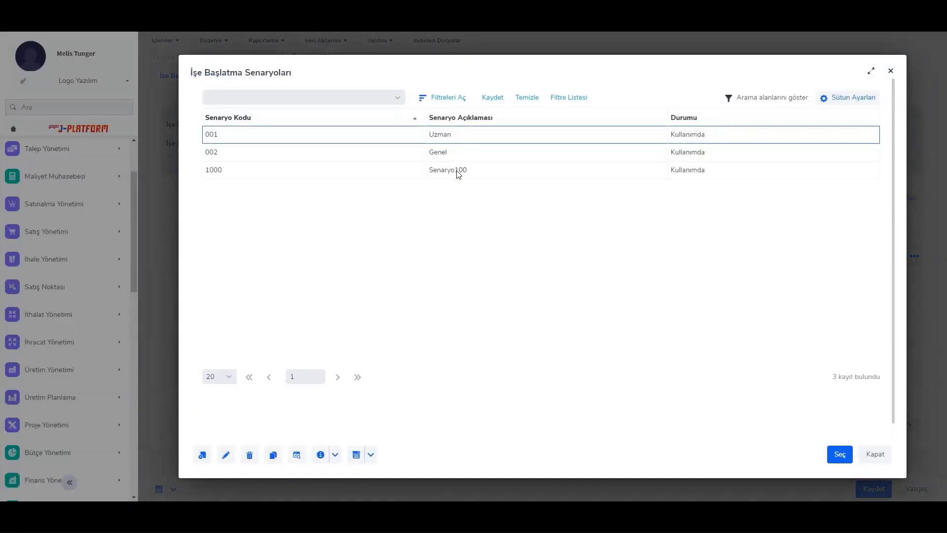
pyautogui.doubleClick(459, 172)
pyautogui.doubleClick(813, 274)
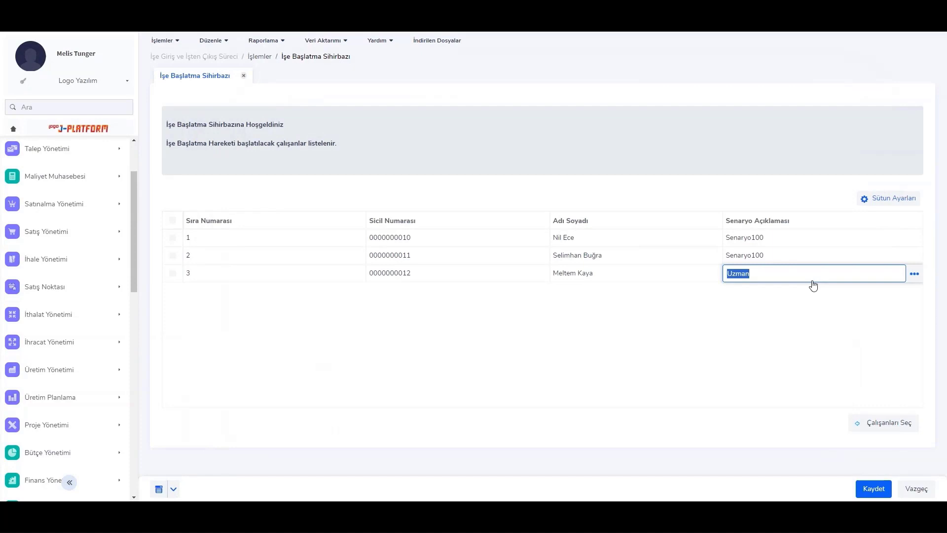
pyautogui.click(914, 274)
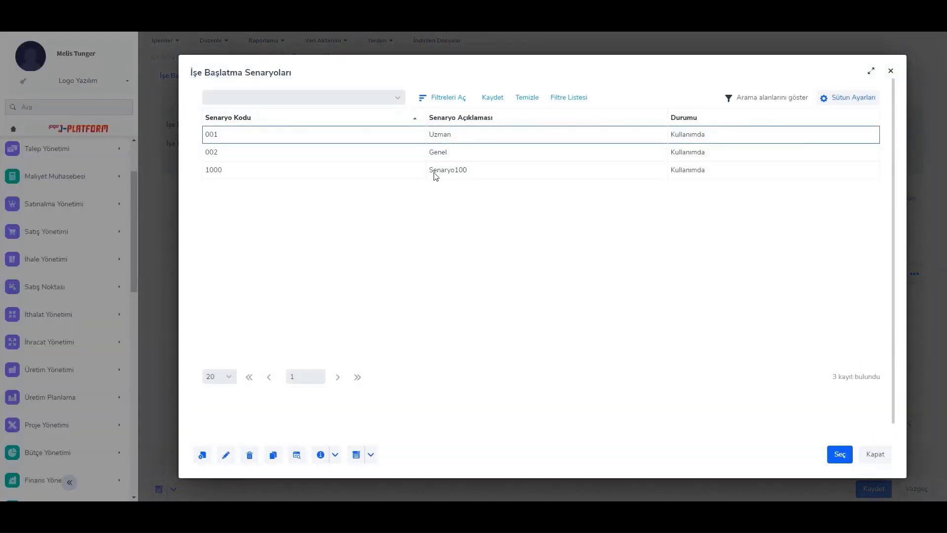
pyautogui.doubleClick(436, 172)
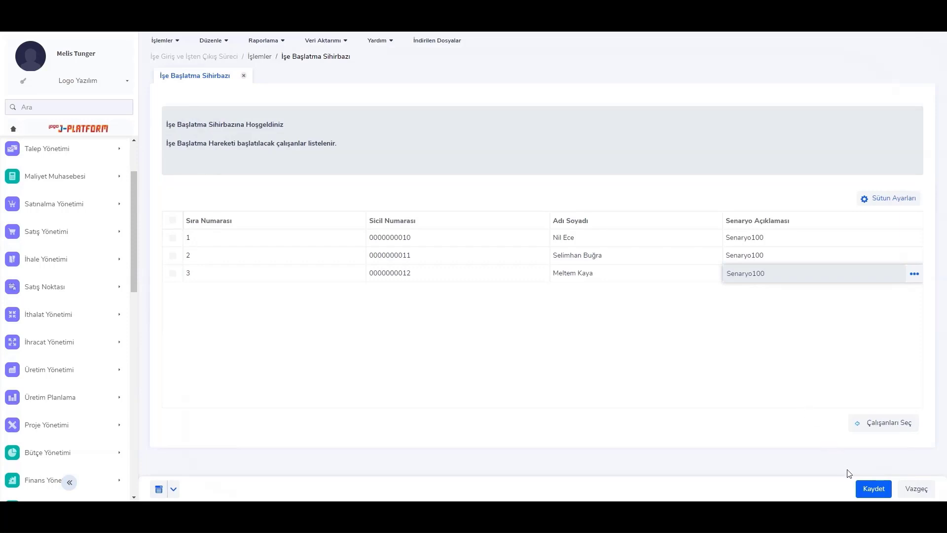
# - Save the wizard and start the employees' onboarding transactions immediately (Hemen Başlat)
pyautogui.click(873, 489)
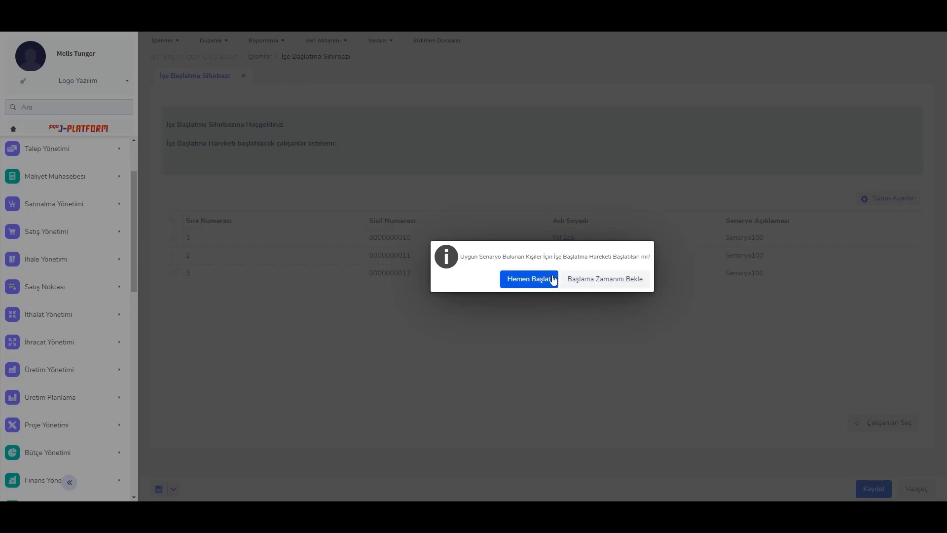
pyautogui.click(538, 282)
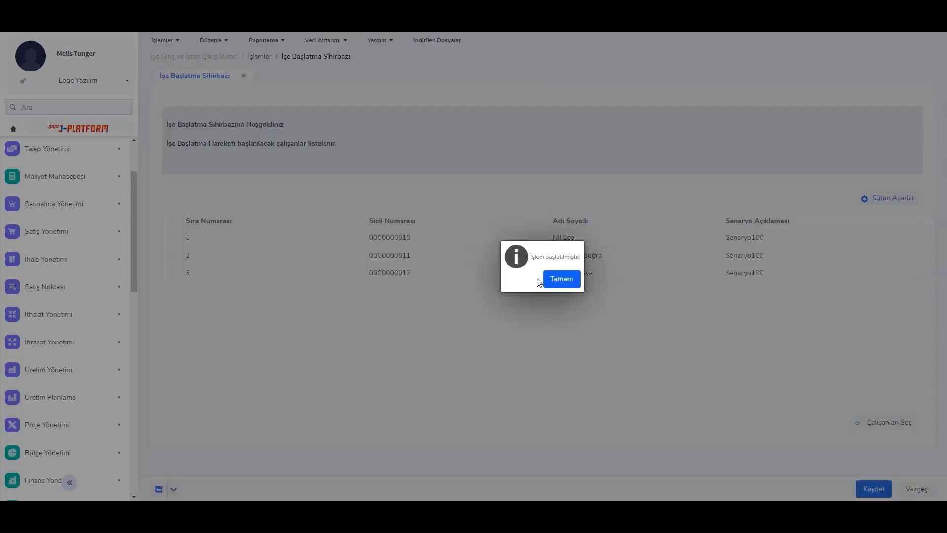
# - Open the general Öndeğer ve Parametreler settings and display the parameters of İşe Giriş ve İşten Çıkış Süreci
pyautogui.click(565, 286)
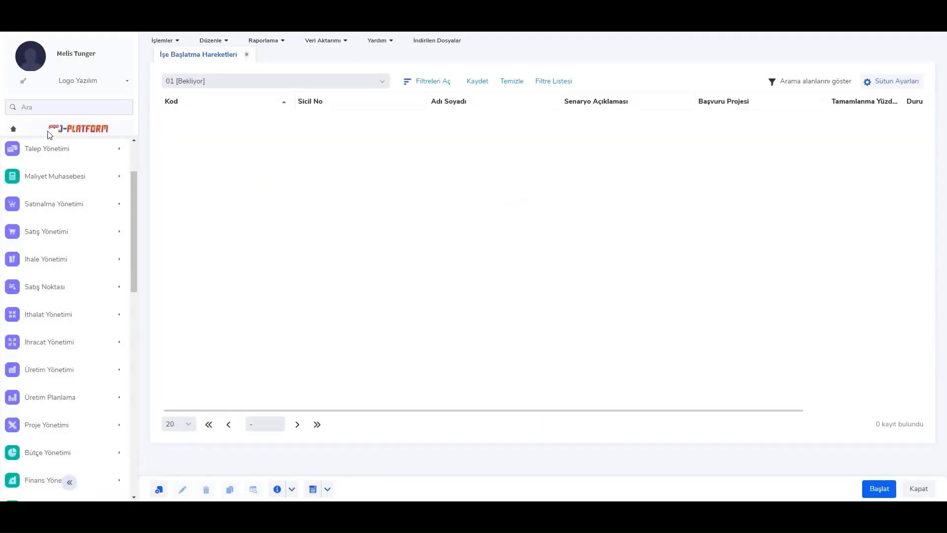
pyautogui.click(14, 132)
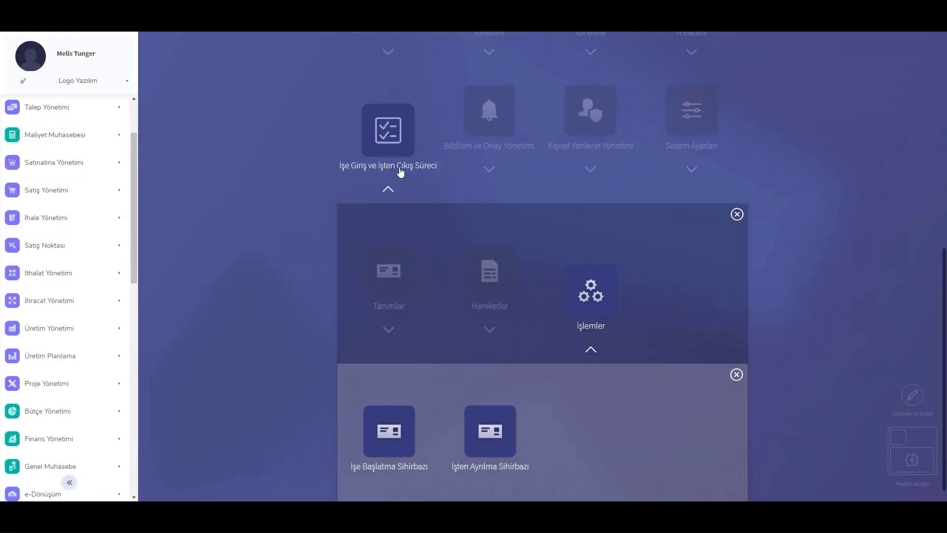
pyautogui.click(683, 429)
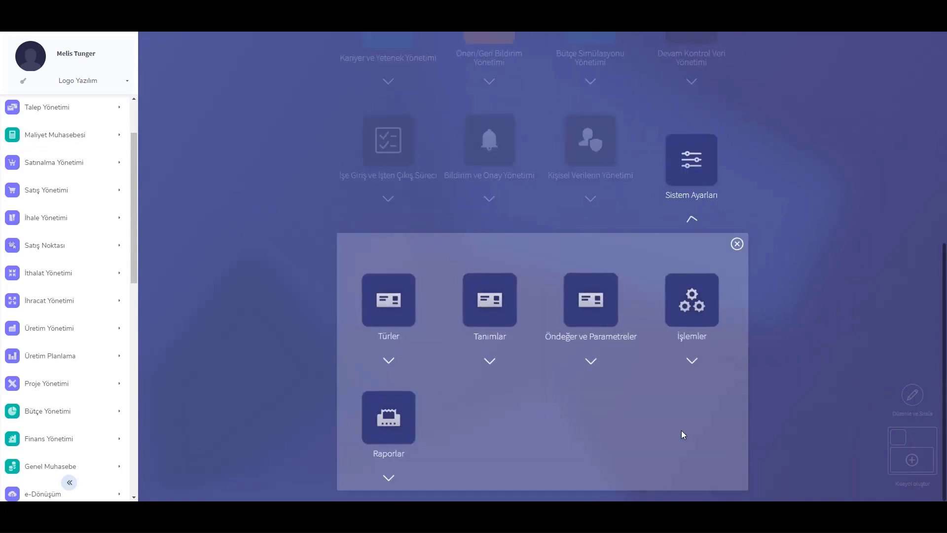
pyautogui.click(582, 310)
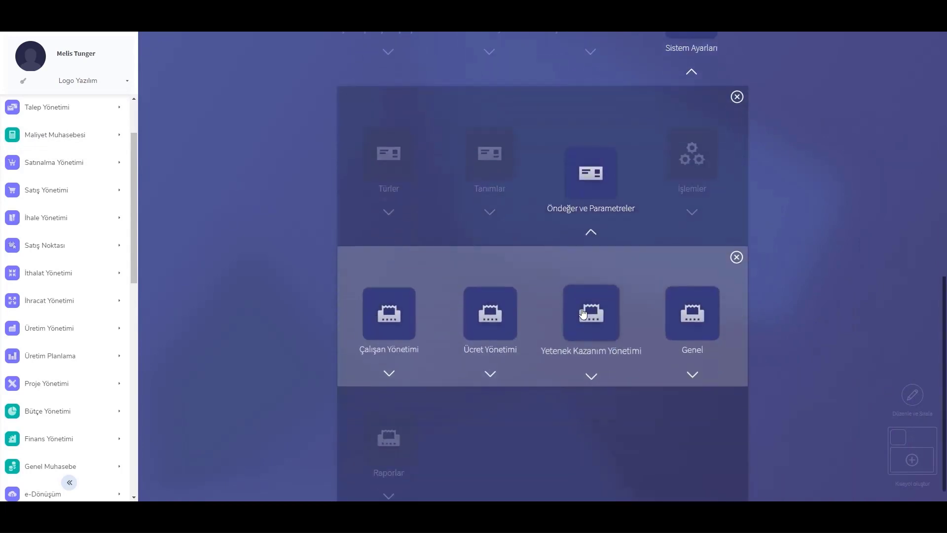
pyautogui.click(698, 324)
pyautogui.click(383, 323)
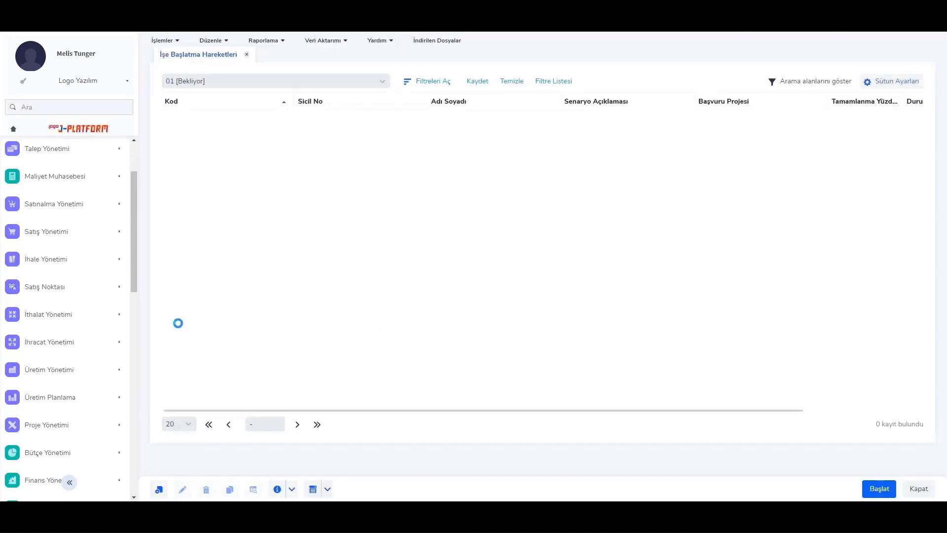
pyautogui.scroll(-2, 198, 345)
pyautogui.scroll(-2, 201, 352)
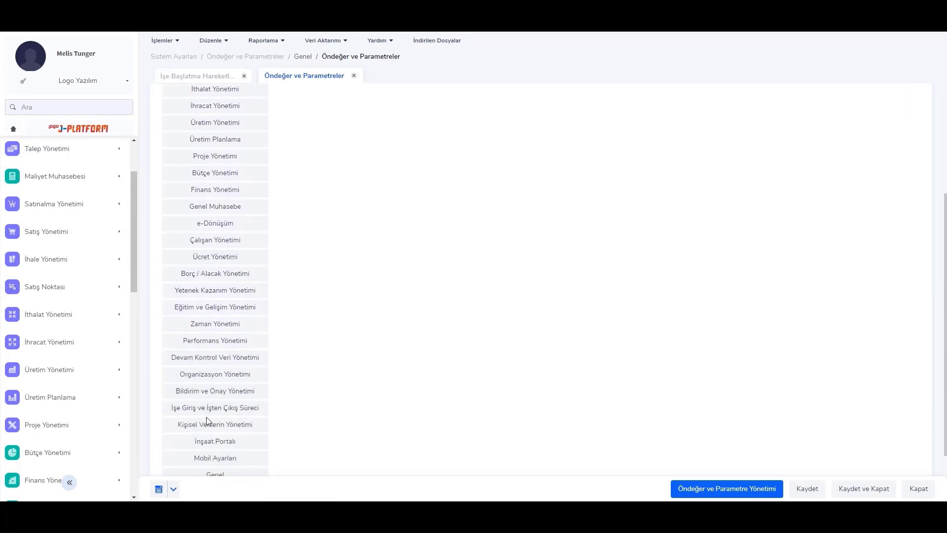
pyautogui.click(238, 413)
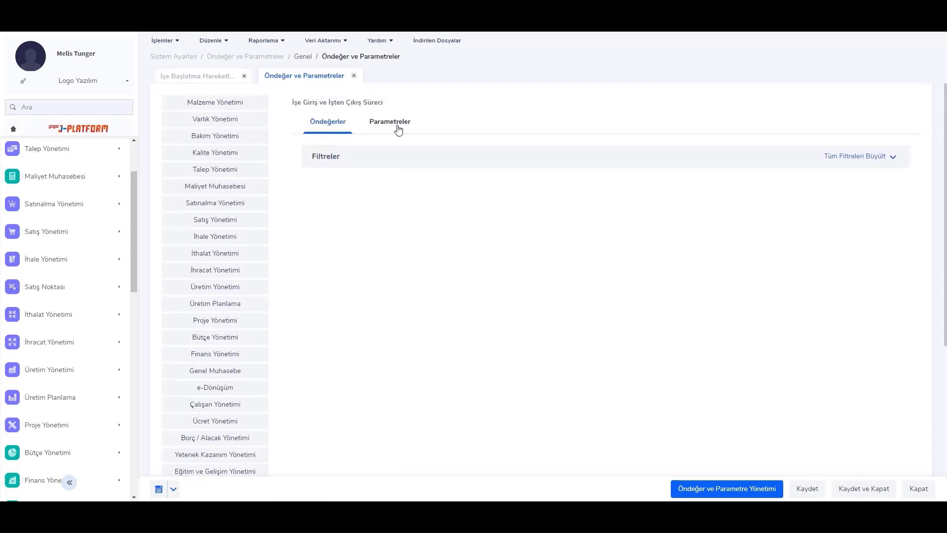
pyautogui.click(396, 125)
# - Set the number of days before hire for starting automatic onboarding transactions to 2, then save and close the parameters
pyautogui.click(412, 186)
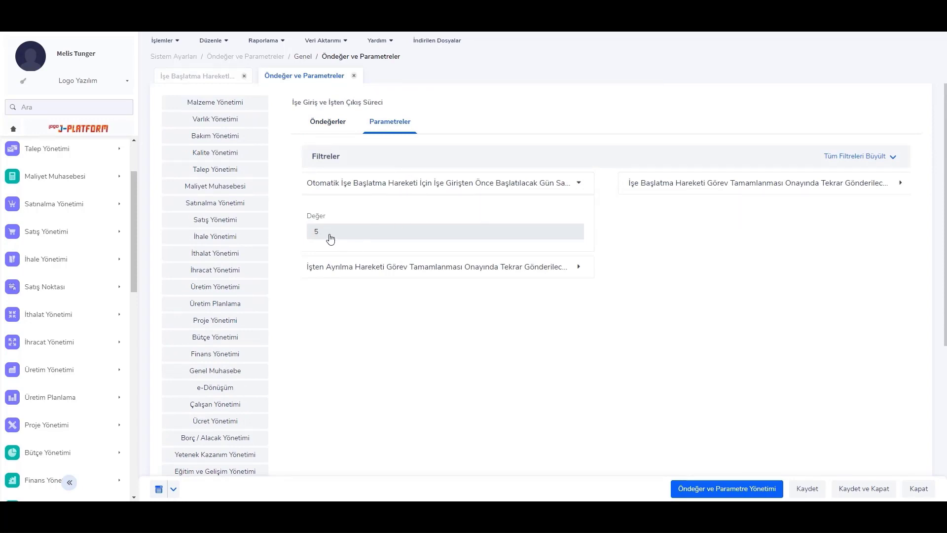
pyautogui.doubleClick(311, 237)
pyautogui.write('2')
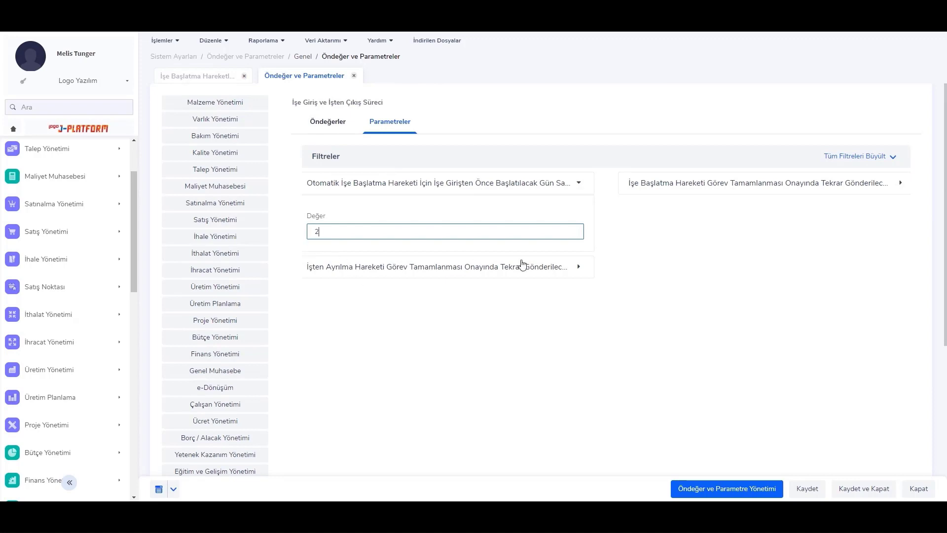
pyautogui.click(618, 248)
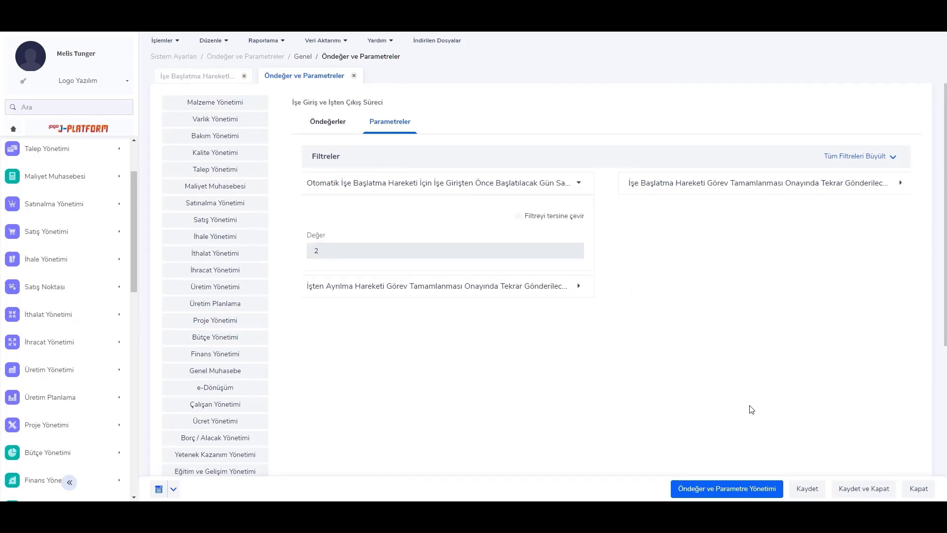
pyautogui.click(859, 492)
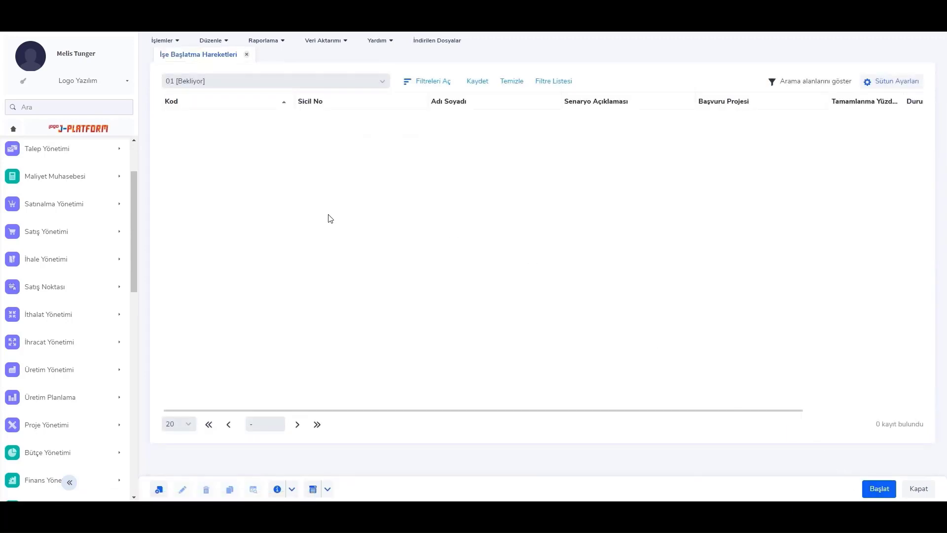
# - Filter the onboarding transactions by the status 02 [Başlatıldı]
pyautogui.click(270, 87)
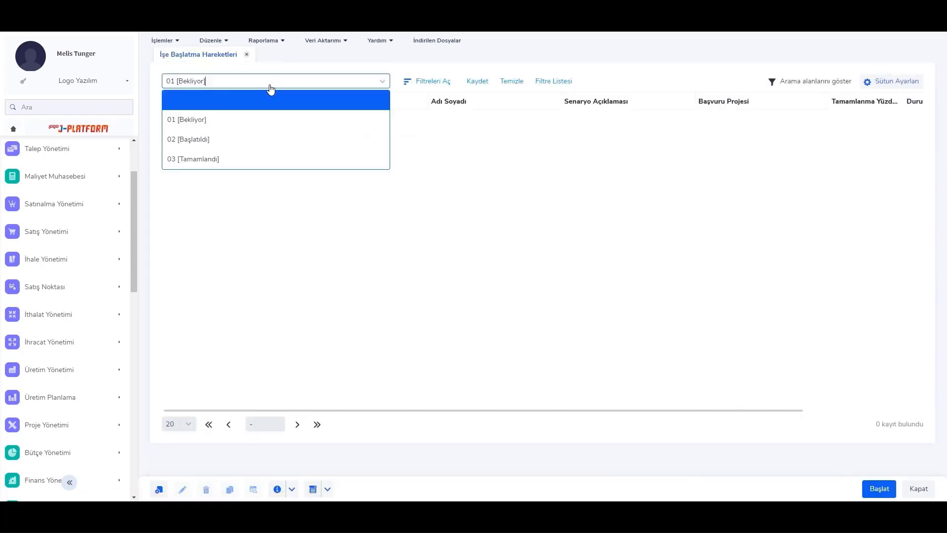
pyautogui.click(262, 139)
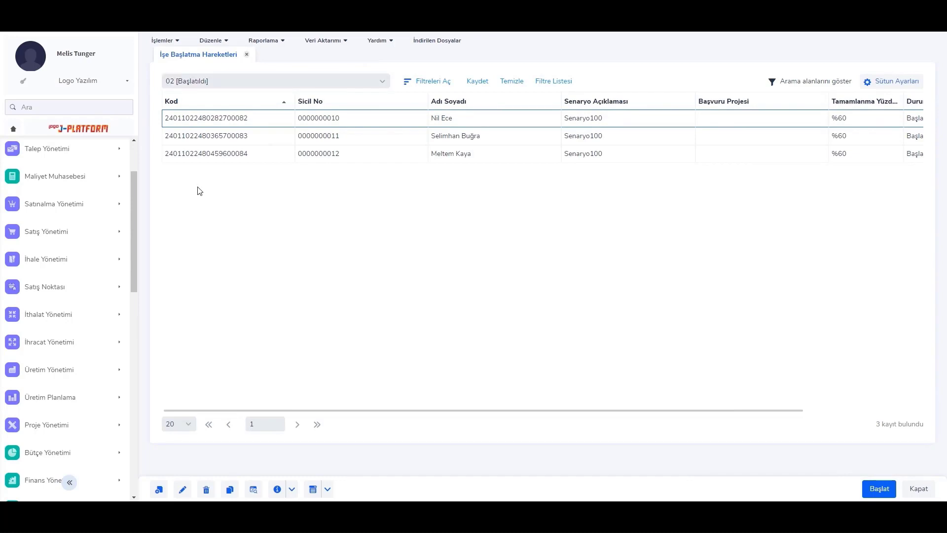
# - Open İşten Ayrılma Hareketleri in the onboarding and offboarding module and start a new offboarding transaction
pyautogui.click(22, 134)
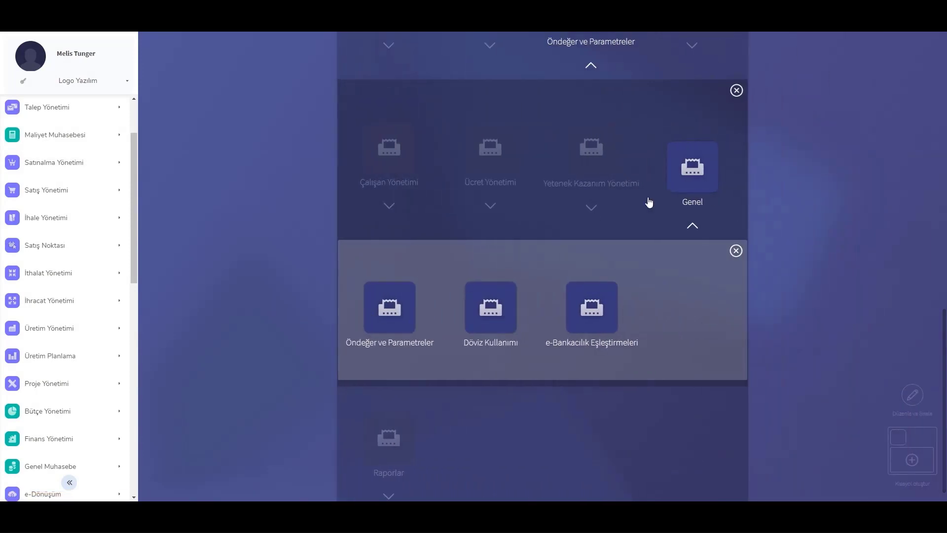
pyautogui.scroll(4, 649, 202)
pyautogui.click(603, 201)
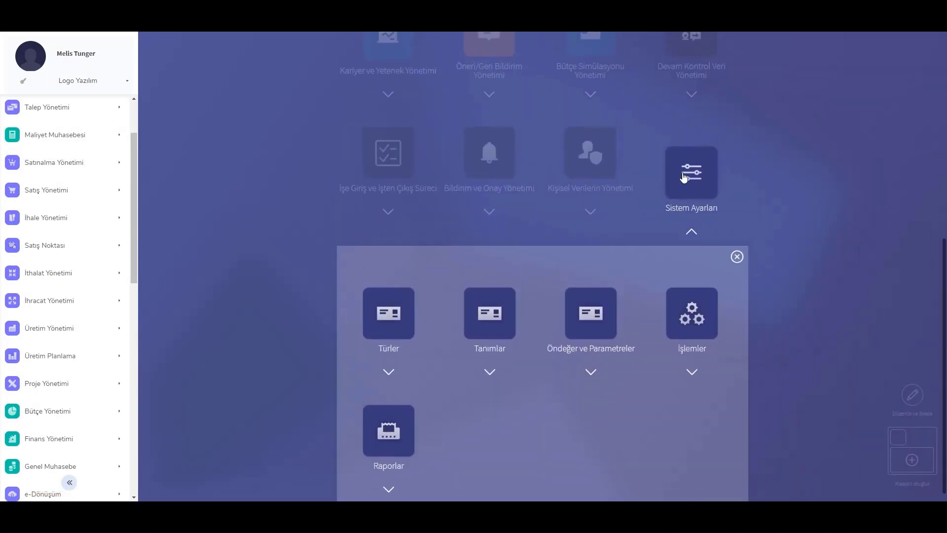
pyautogui.click(684, 178)
pyautogui.click(387, 425)
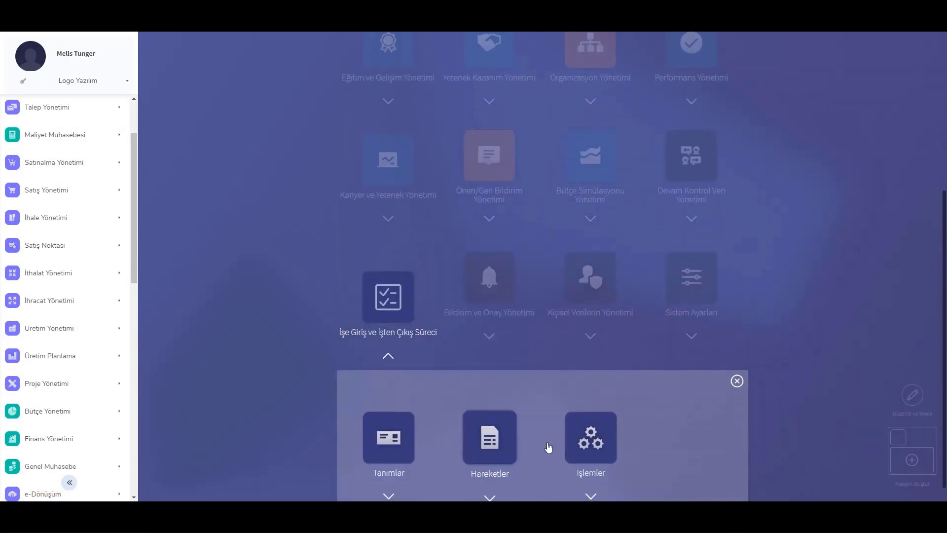
pyautogui.click(511, 447)
pyautogui.click(502, 447)
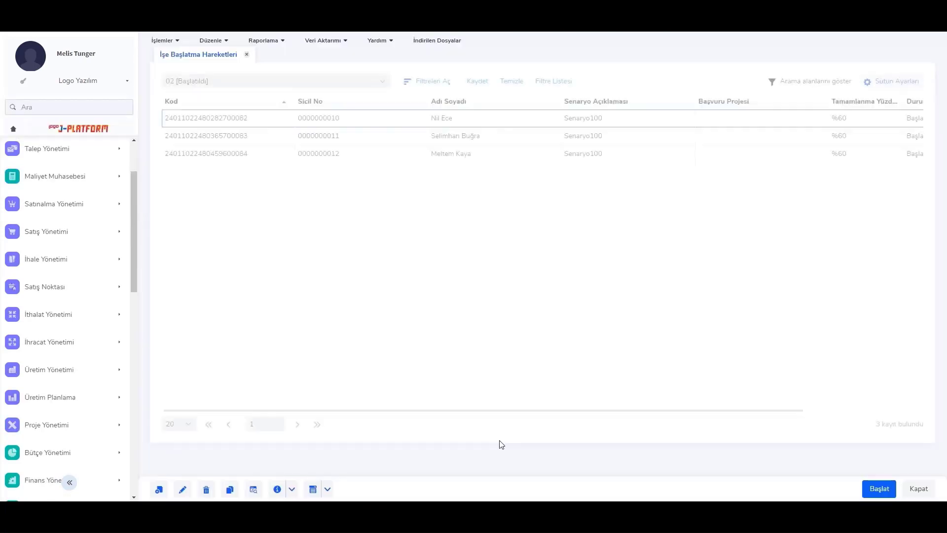
pyautogui.click(159, 491)
# - Assign the fifth listed employee and the scenario Uzman to the new offboarding transaction
pyautogui.click(406, 143)
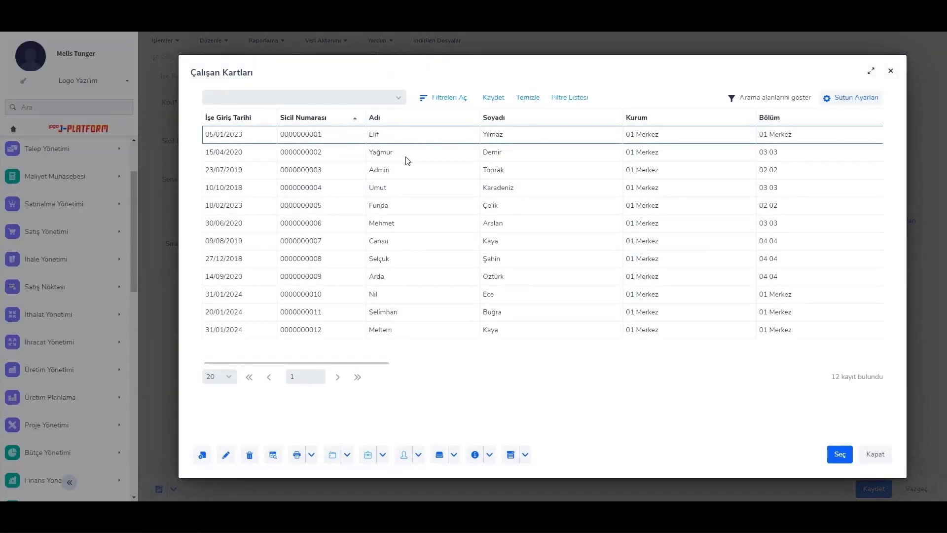
pyautogui.click(398, 211)
pyautogui.click(423, 211)
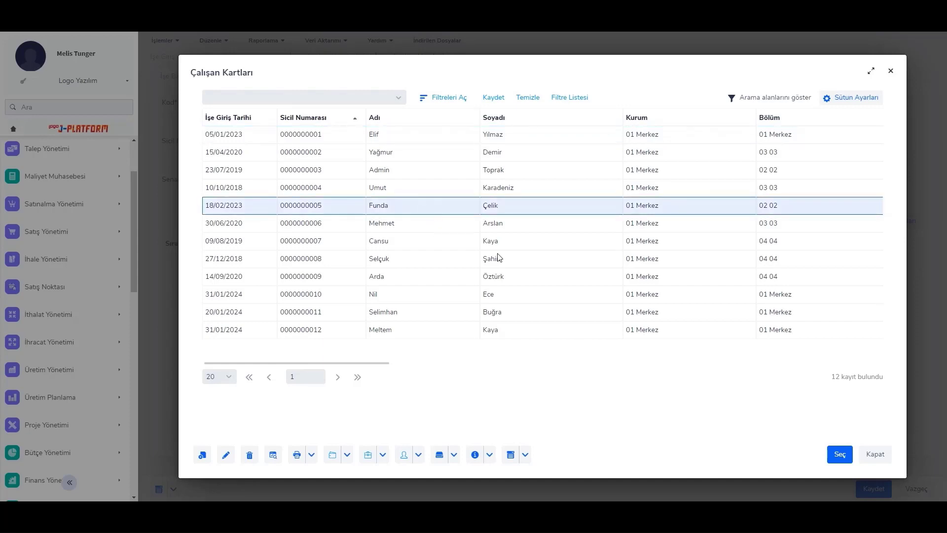
pyautogui.click(840, 455)
pyautogui.click(406, 183)
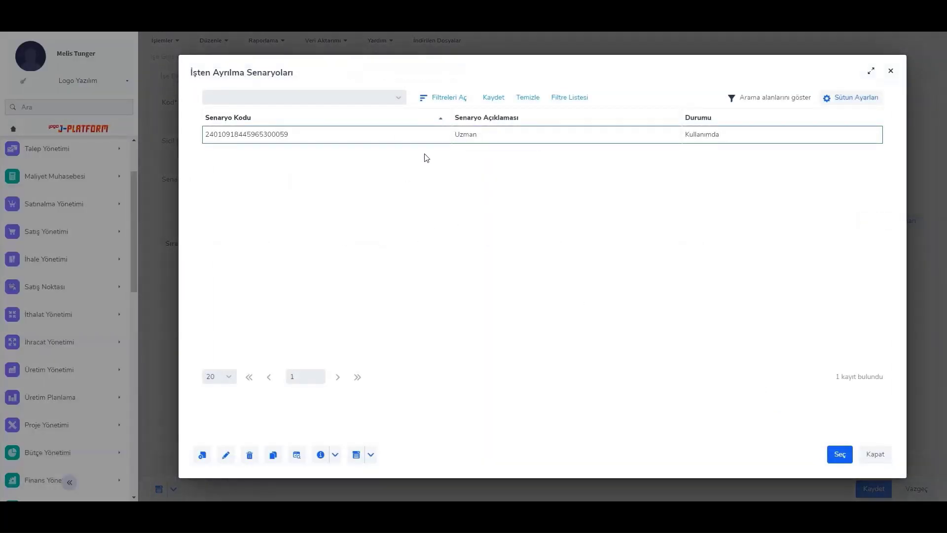
pyautogui.click(833, 450)
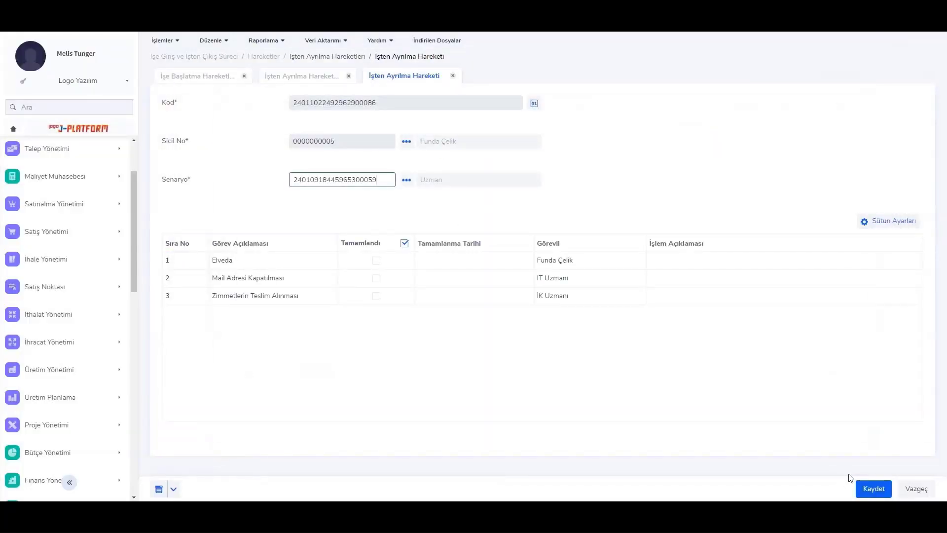
# - Save the offboarding transaction with a waiting start (Başlama Zamanını Bekle) dated 22/01/2024, then close the offboarding list
pyautogui.click(870, 488)
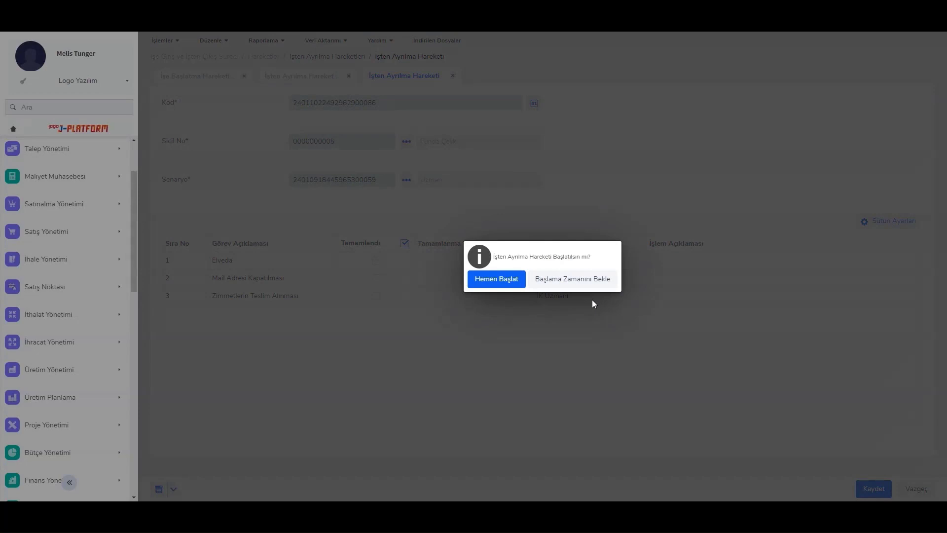
pyautogui.click(573, 280)
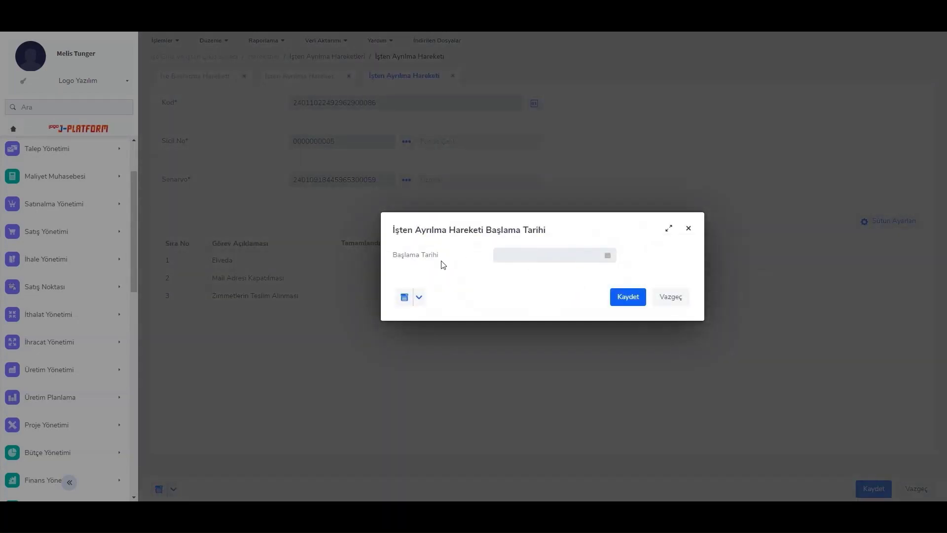
pyautogui.click(608, 255)
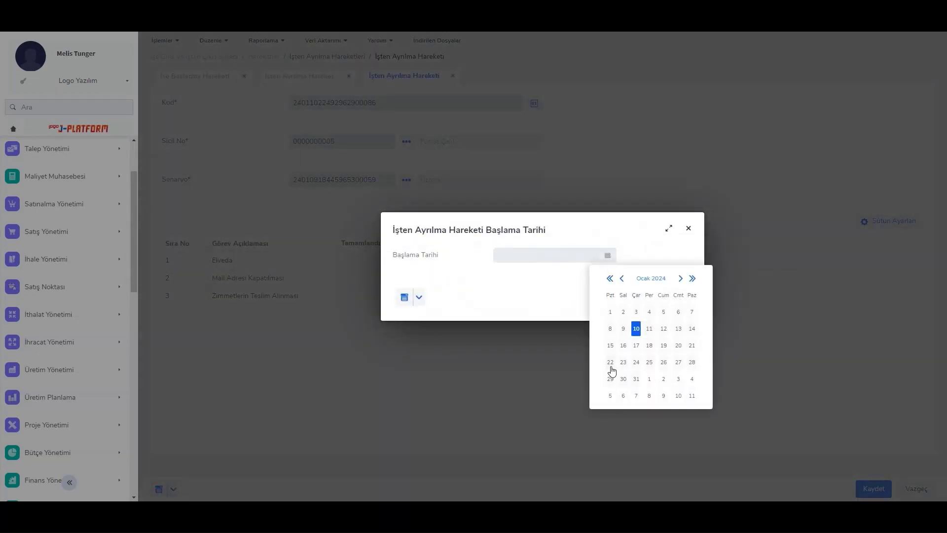
pyautogui.click(610, 363)
pyautogui.click(628, 297)
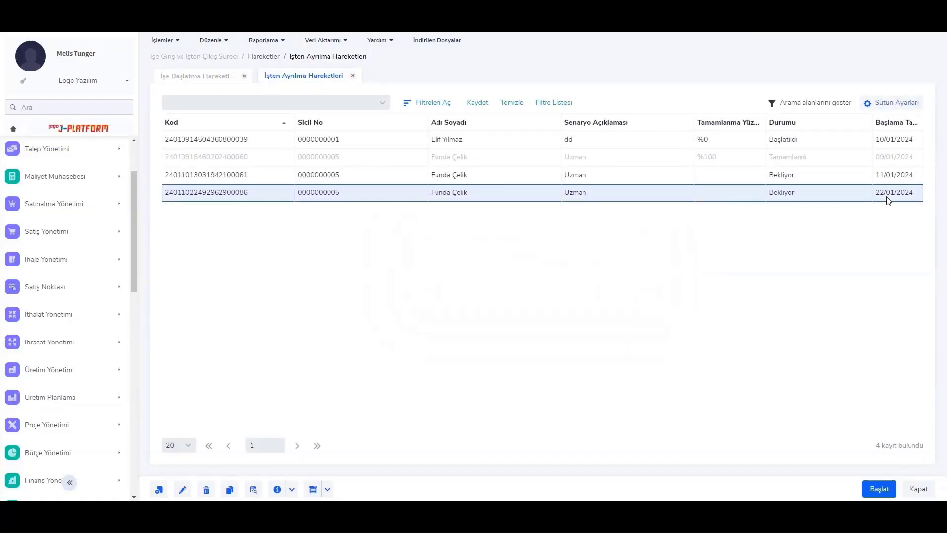
pyautogui.click(889, 198)
pyautogui.click(918, 488)
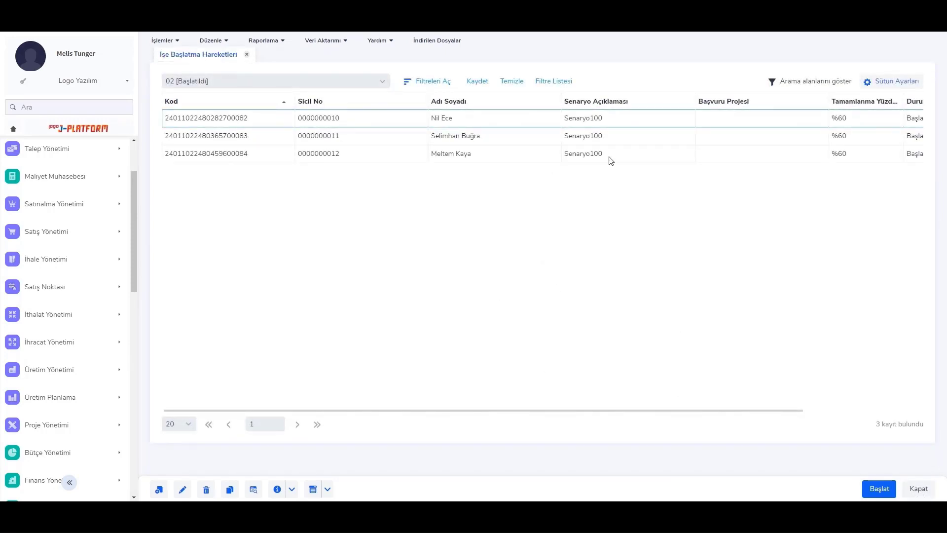
# - Examine the task completion in the first employee's started onboarding transaction, then close the record without changes
pyautogui.click(848, 117)
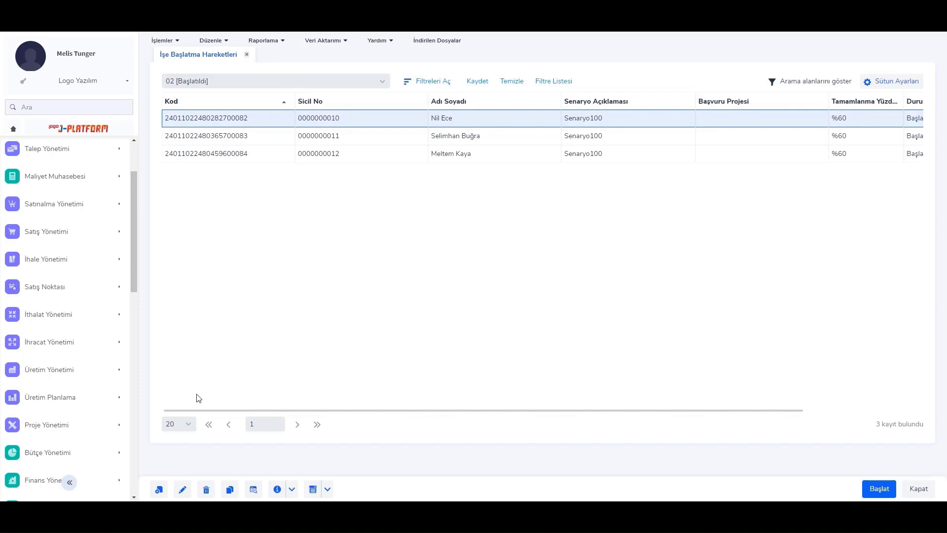
pyautogui.click(183, 487)
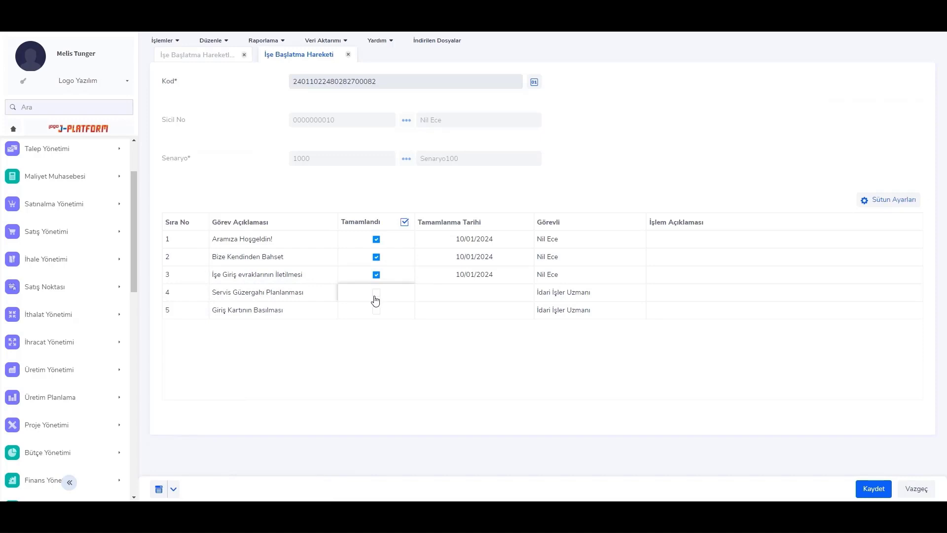
pyautogui.click(349, 57)
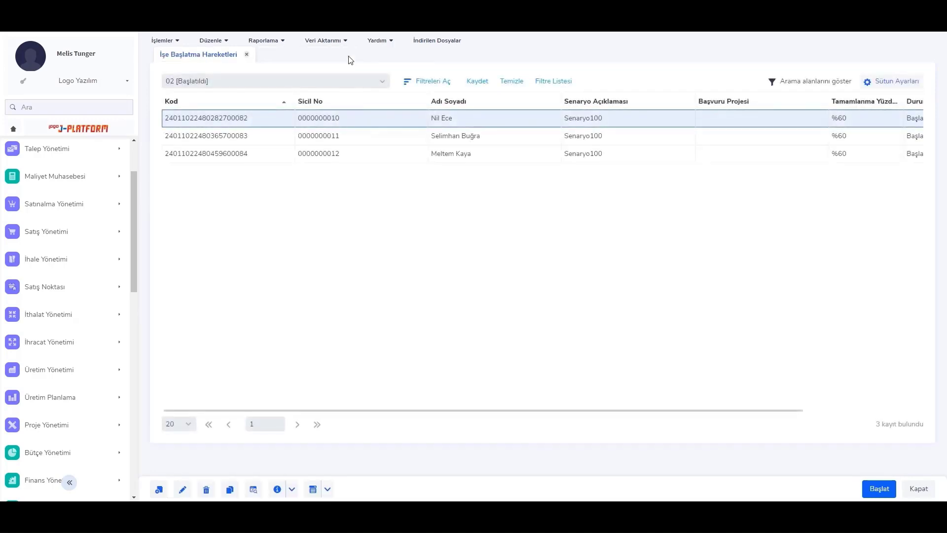
# - Filter the onboarding transactions by the status 01 [Bekliyor]
pyautogui.click(349, 139)
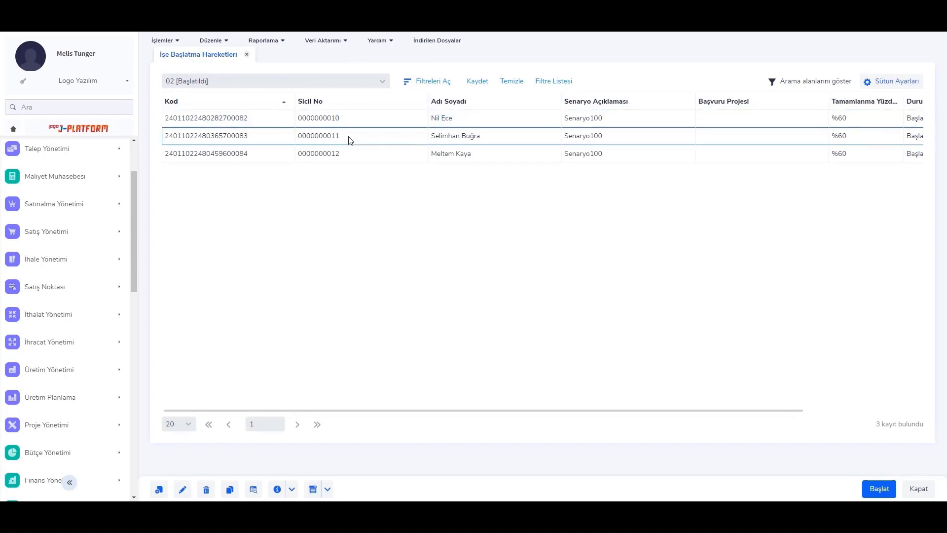
pyautogui.click(231, 85)
pyautogui.click(222, 119)
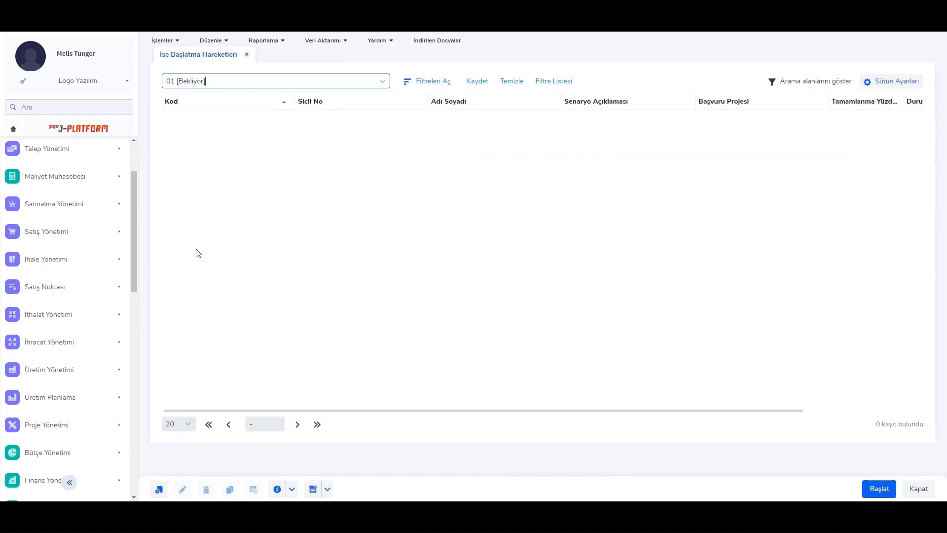
# - Create a new onboarding transaction for the third listed employee with the scenario Uzman
pyautogui.click(158, 489)
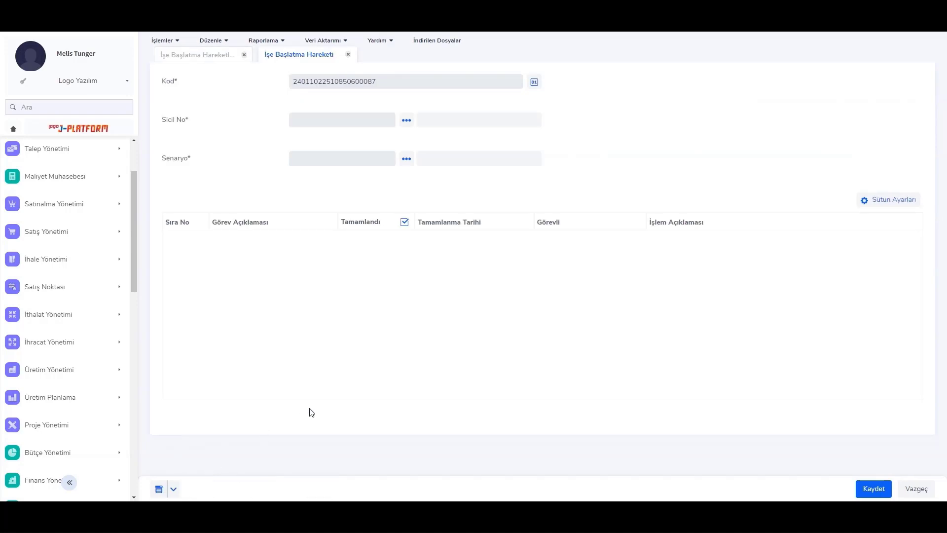
pyautogui.click(410, 119)
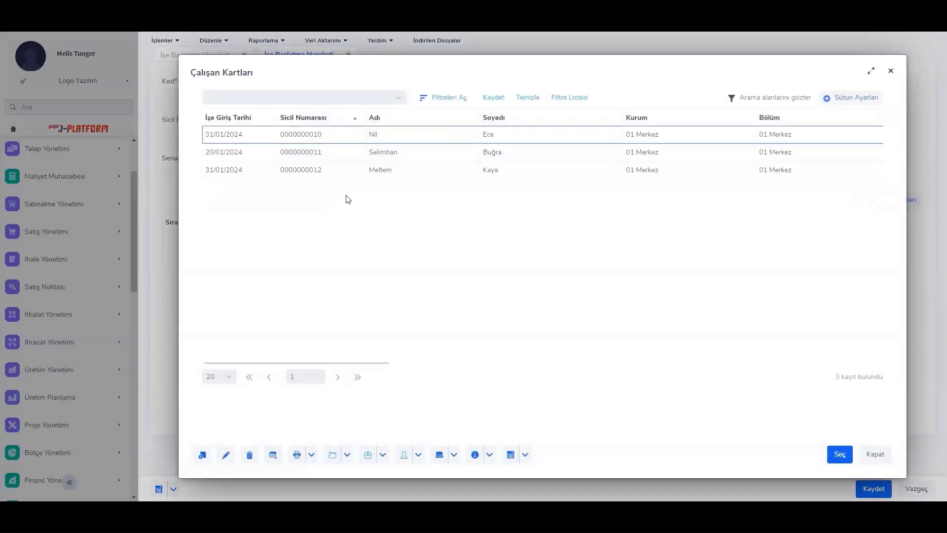
pyautogui.click(350, 174)
pyautogui.click(840, 454)
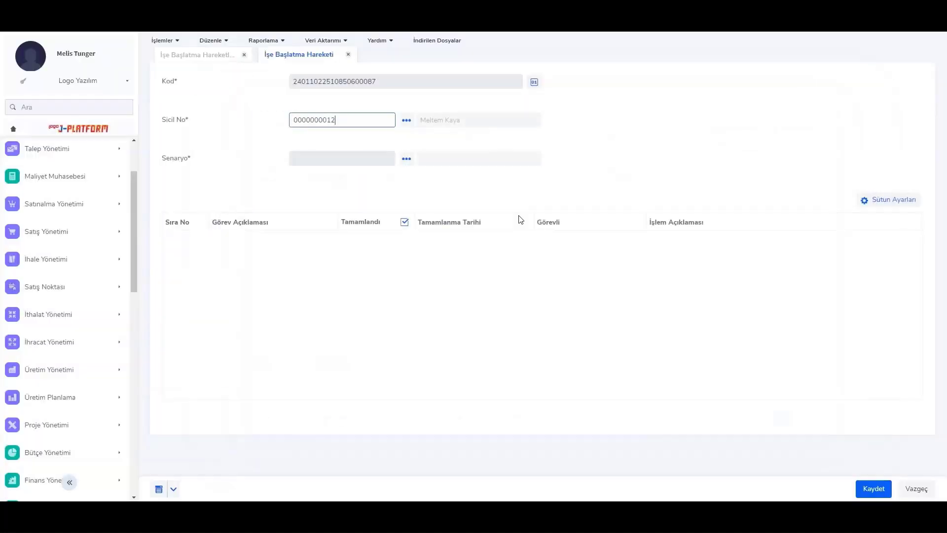
pyautogui.click(409, 161)
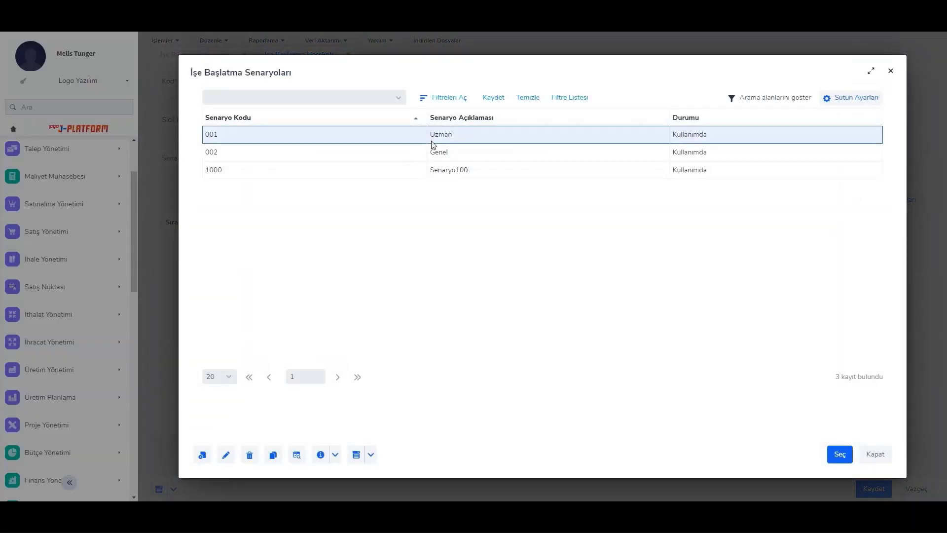
pyautogui.doubleClick(430, 137)
# - Save the onboarding transaction with a waiting start (Başlama Zamanını Bekle), then select it in the list and narrow the columns
pyautogui.click(873, 489)
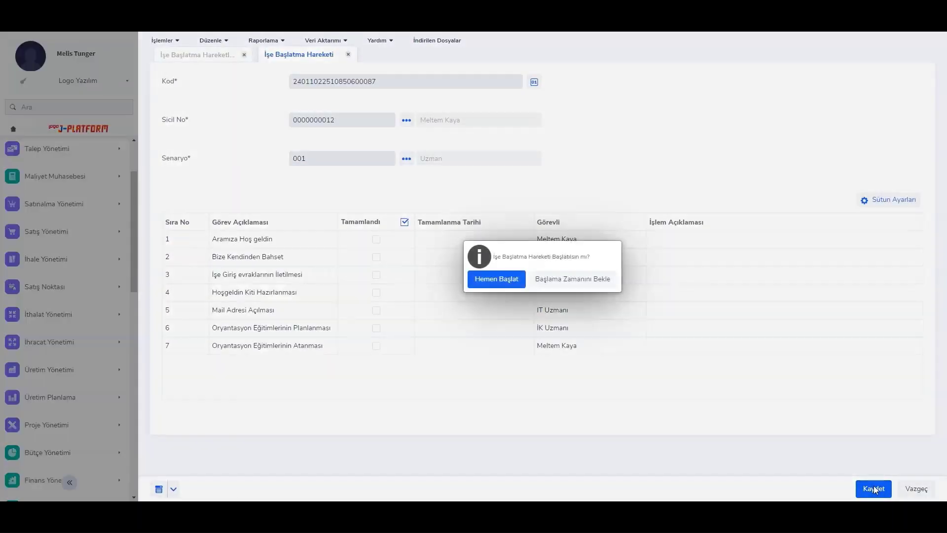
pyautogui.click(586, 281)
pyautogui.click(465, 121)
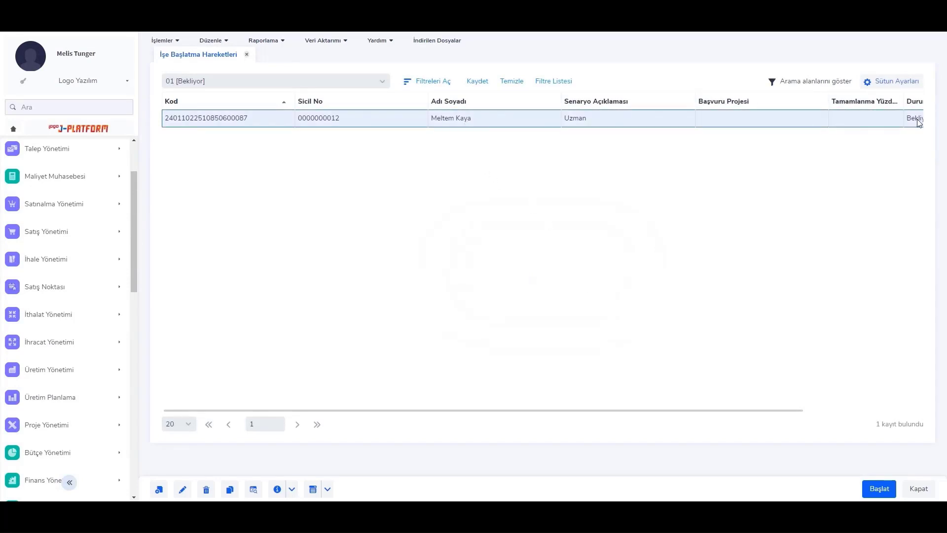
pyautogui.moveTo(827, 97); pyautogui.dragTo(810, 99)
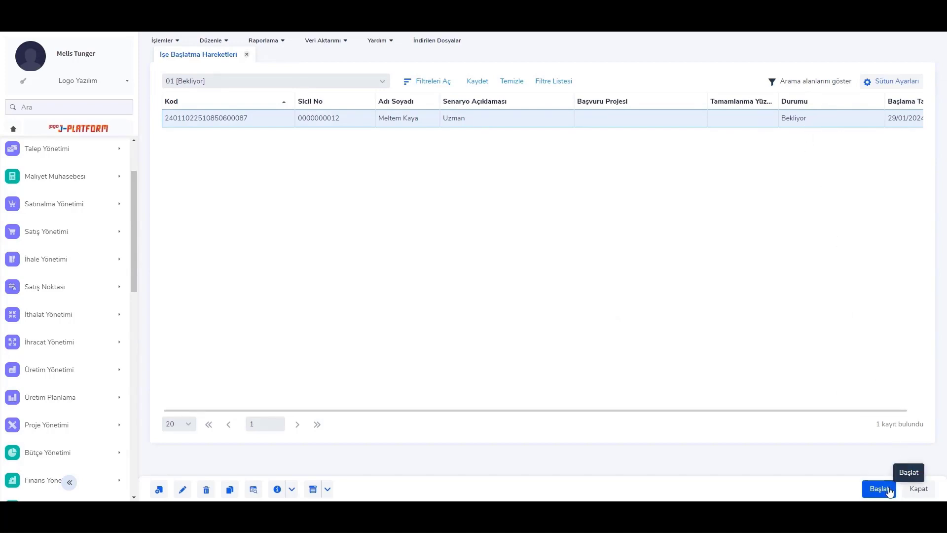
# - Examine the status options for changing the waiting onboarding transaction, then cancel without changing its status
pyautogui.rightClick(510, 119)
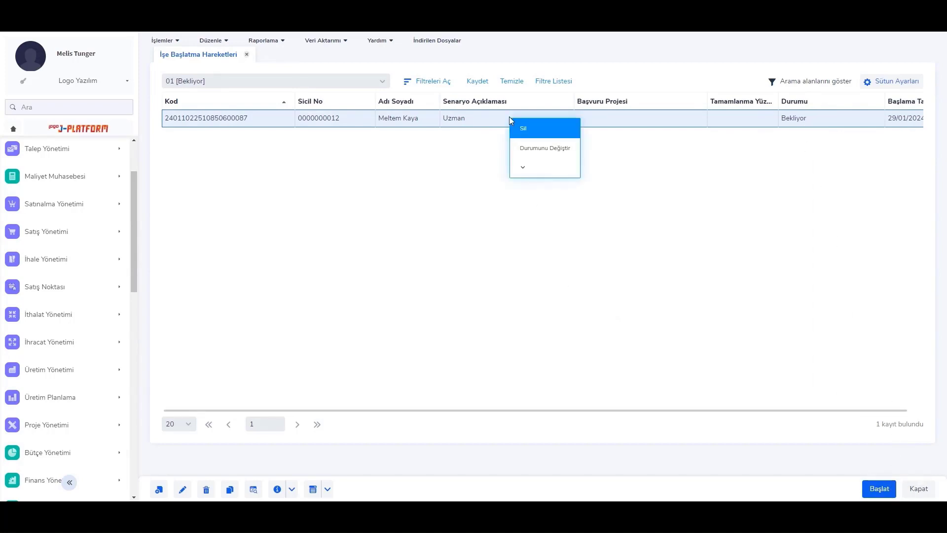
pyautogui.click(533, 148)
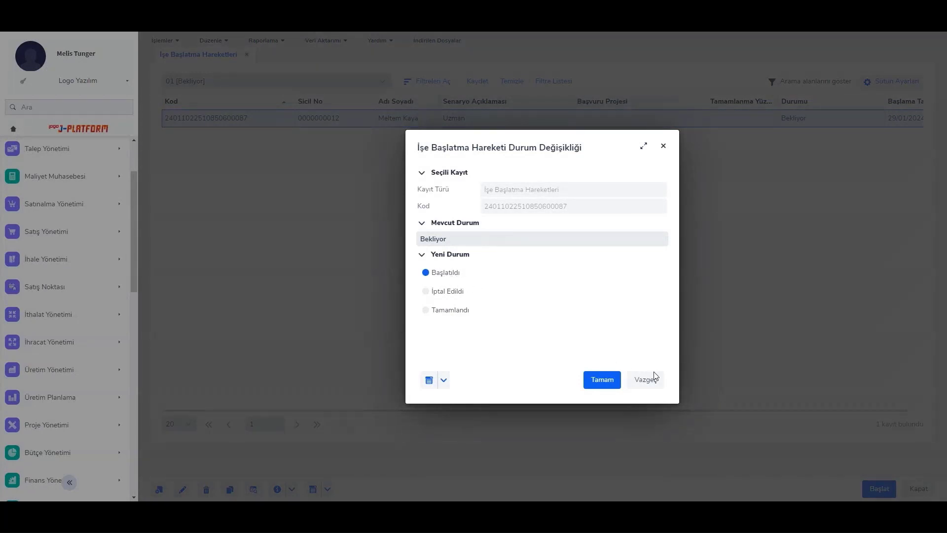
pyautogui.click(657, 387)
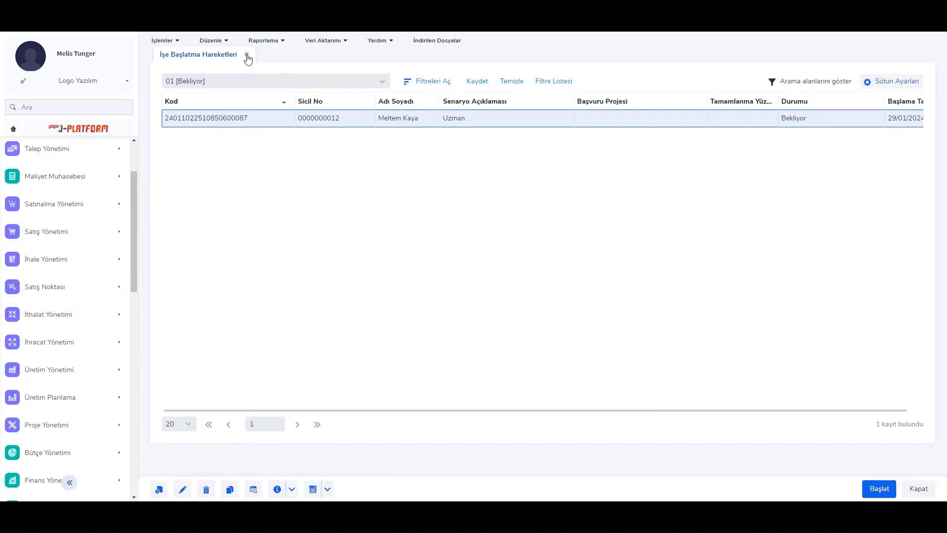
# - Filter the onboarding transactions by the status 02 [Başlatıldı] and open the first listed record for editing
pyautogui.click(243, 82)
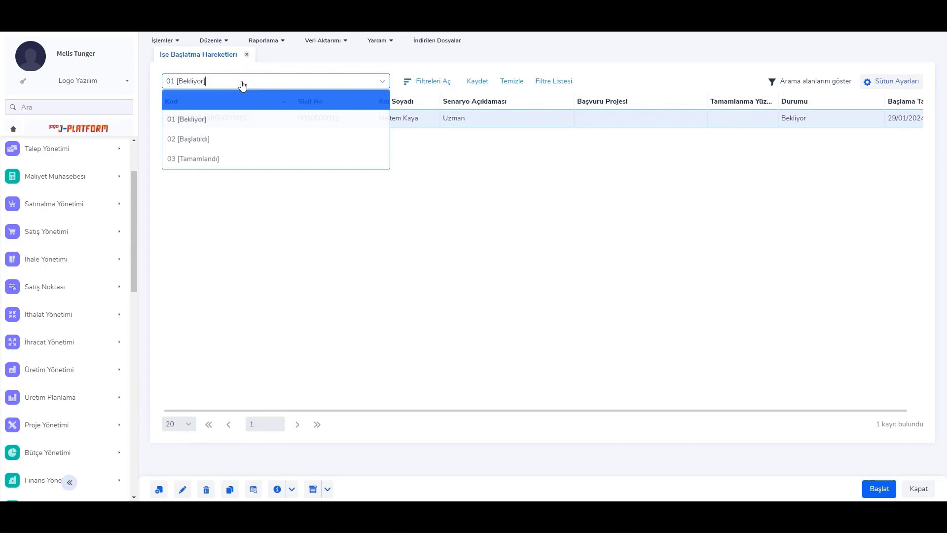
pyautogui.click(236, 140)
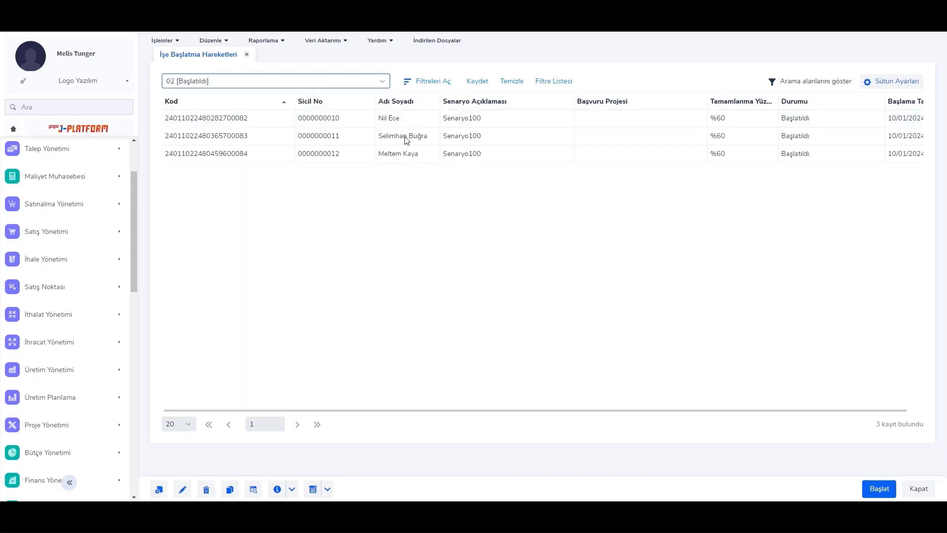
pyautogui.click(397, 122)
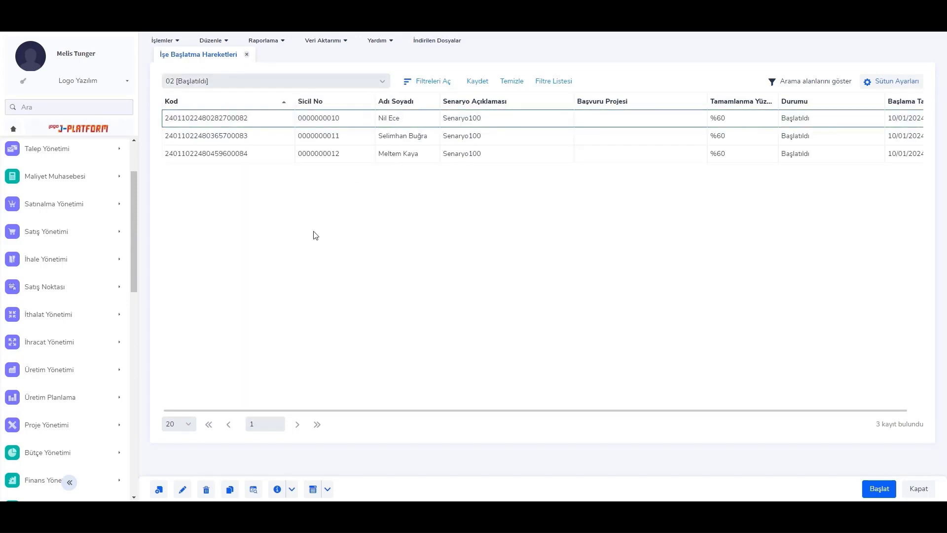
pyautogui.click(188, 490)
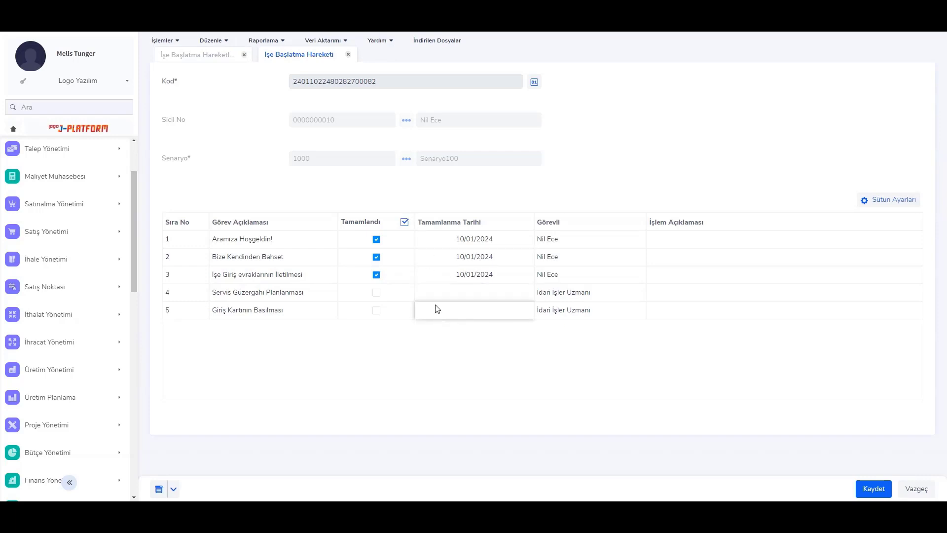
# - Mark the task Servis Güzergahı Planlanması as completed on 10/01/2024 with the description "planlandı", then save the transaction
pyautogui.click(377, 294)
pyautogui.click(526, 295)
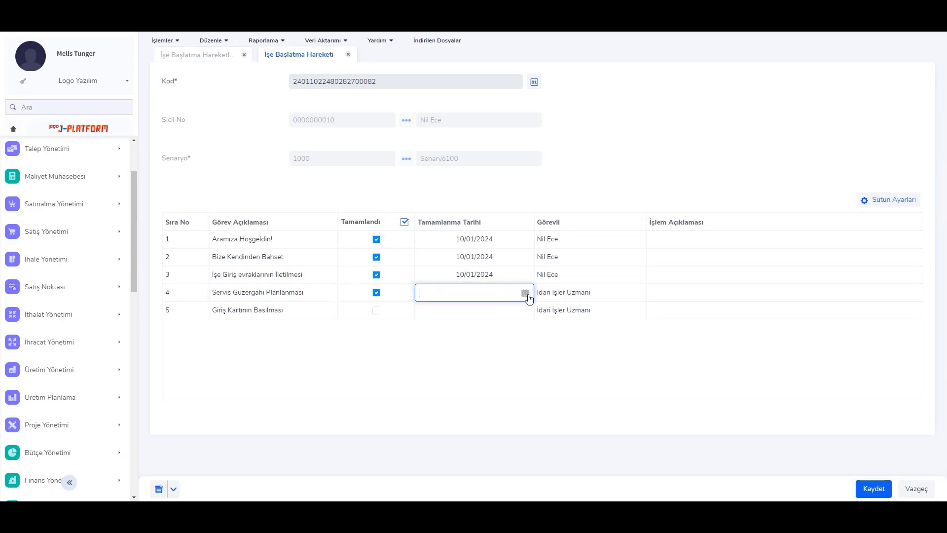
pyautogui.click(526, 295)
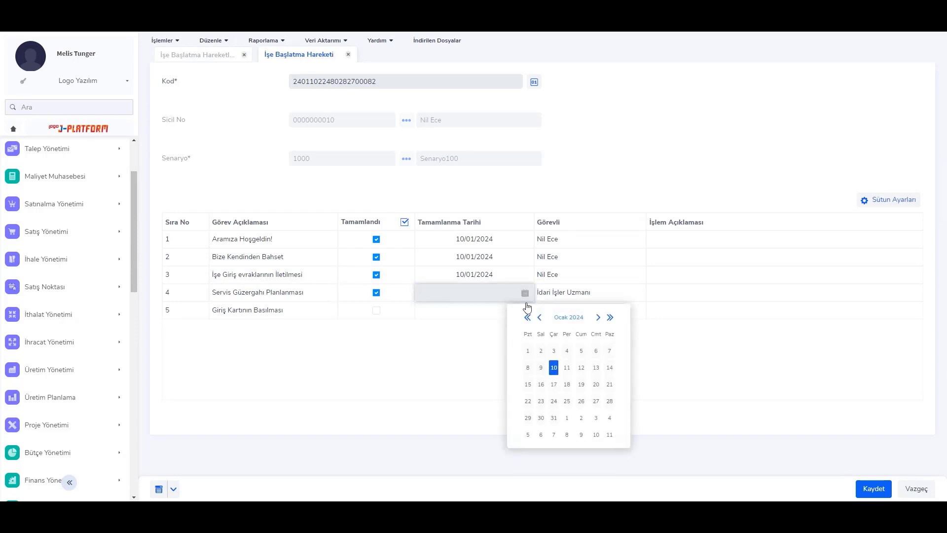
pyautogui.click(553, 368)
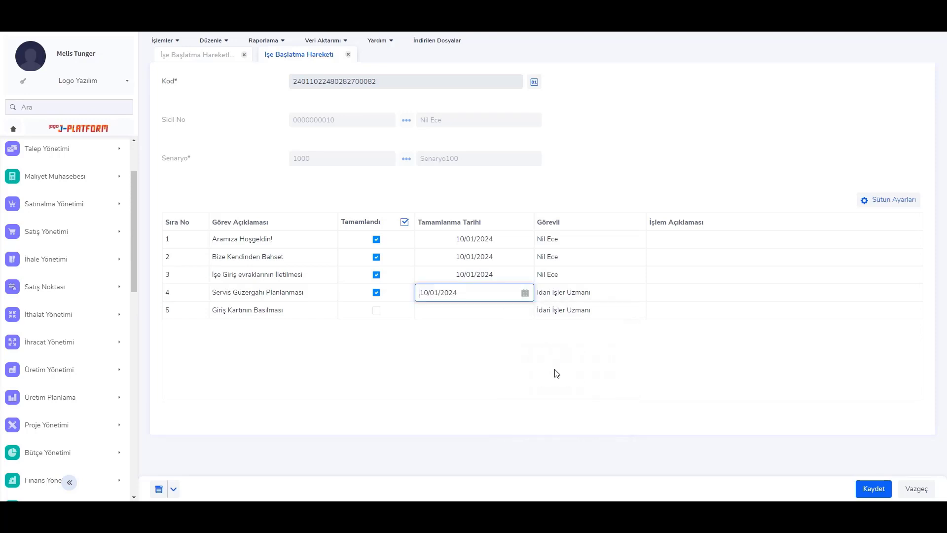
pyautogui.click(689, 295)
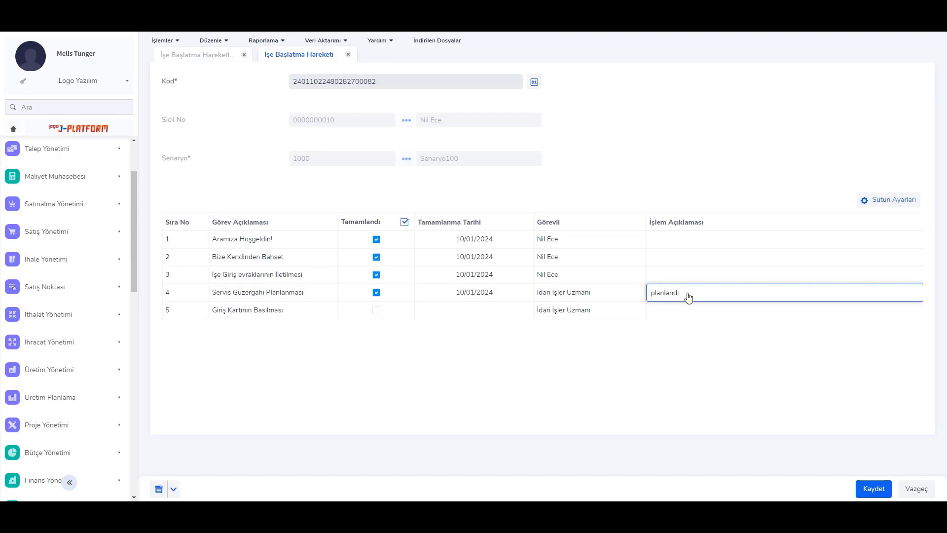
pyautogui.click(869, 487)
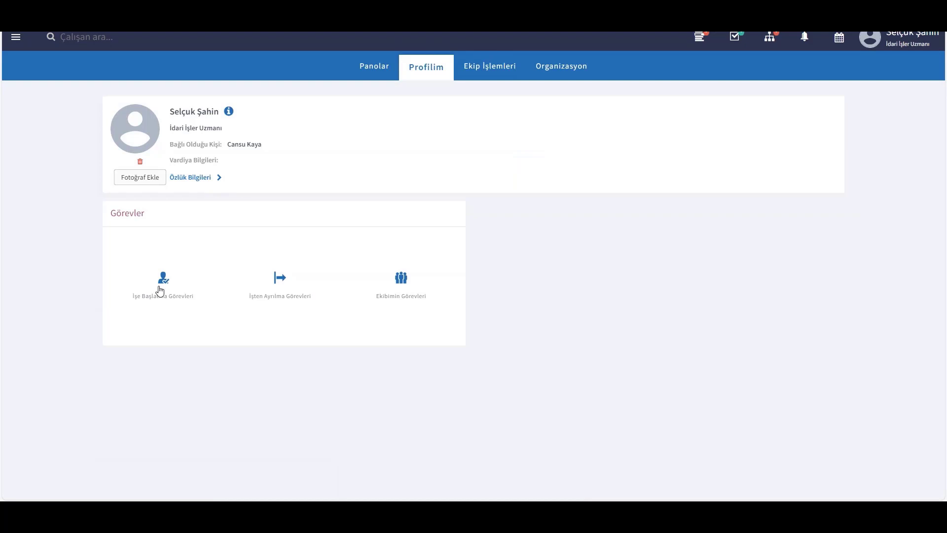
# - In the employee portal, open the onboarding tasks and self-assign the first listed Giriş Kartının Basılması task
pyautogui.click(160, 291)
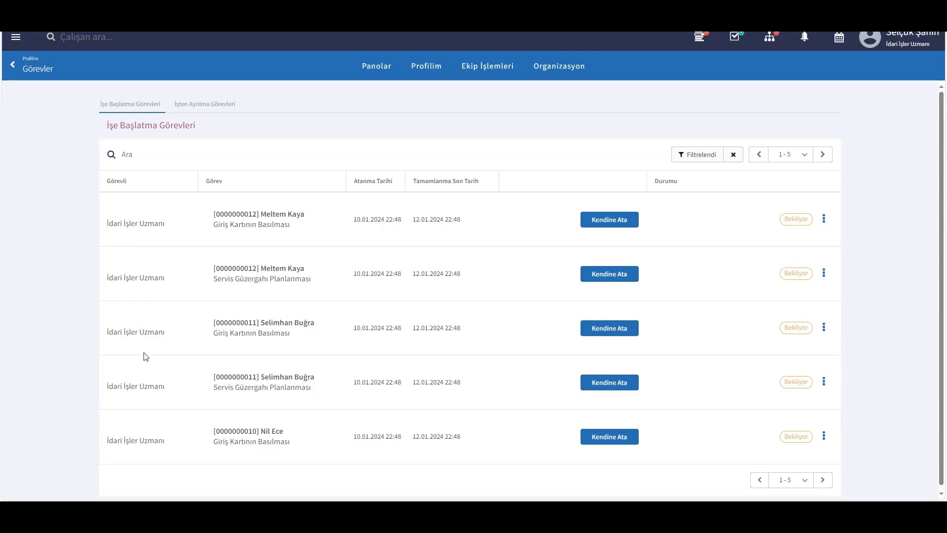
pyautogui.click(606, 225)
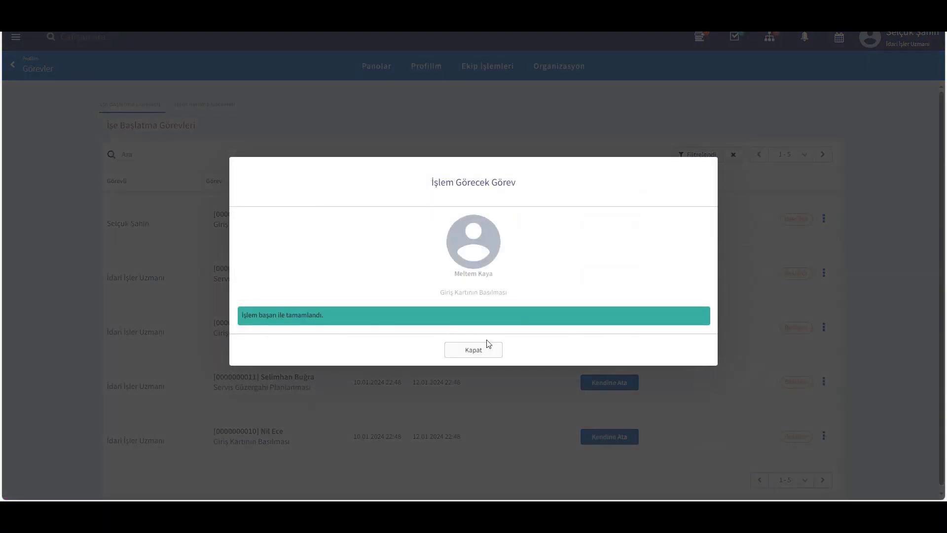
pyautogui.click(480, 353)
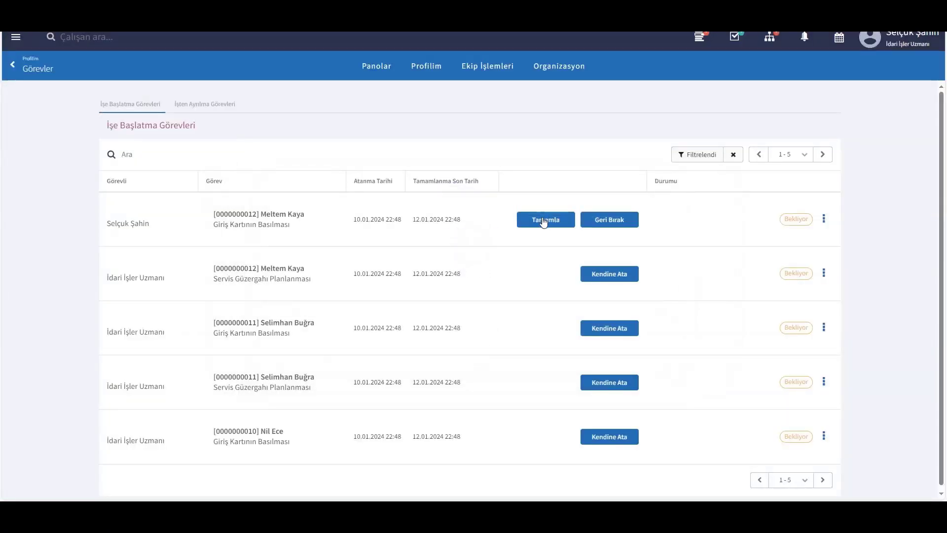
pyautogui.moveTo(105, 227); pyautogui.dragTo(151, 228)
pyautogui.click(125, 223)
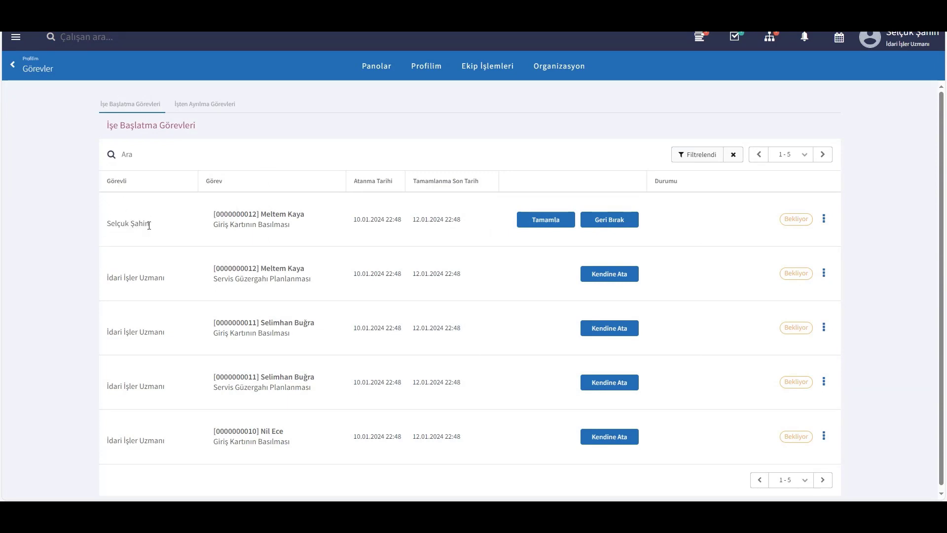
# - Release the self-assigned Giriş Kartının Basılması task back to its role, then self-assign it again
pyautogui.click(614, 225)
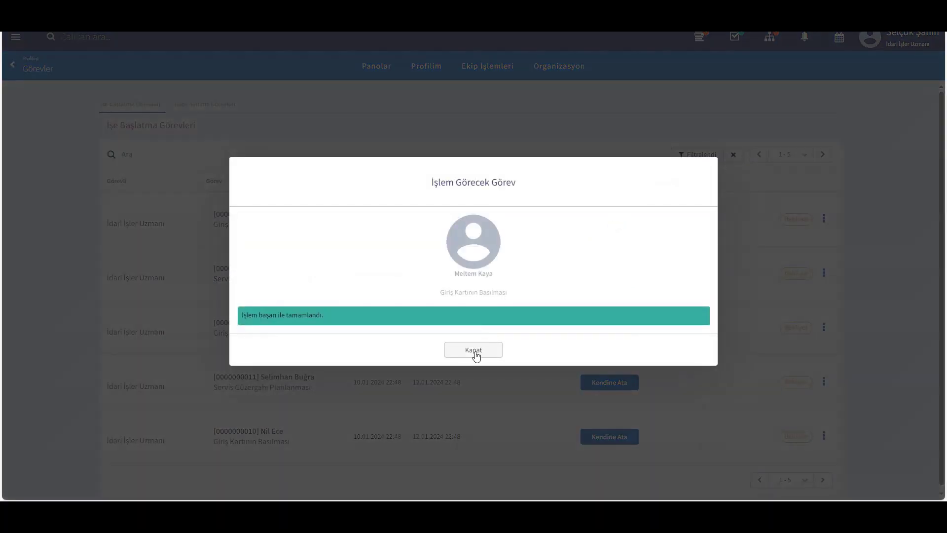
pyautogui.click(476, 355)
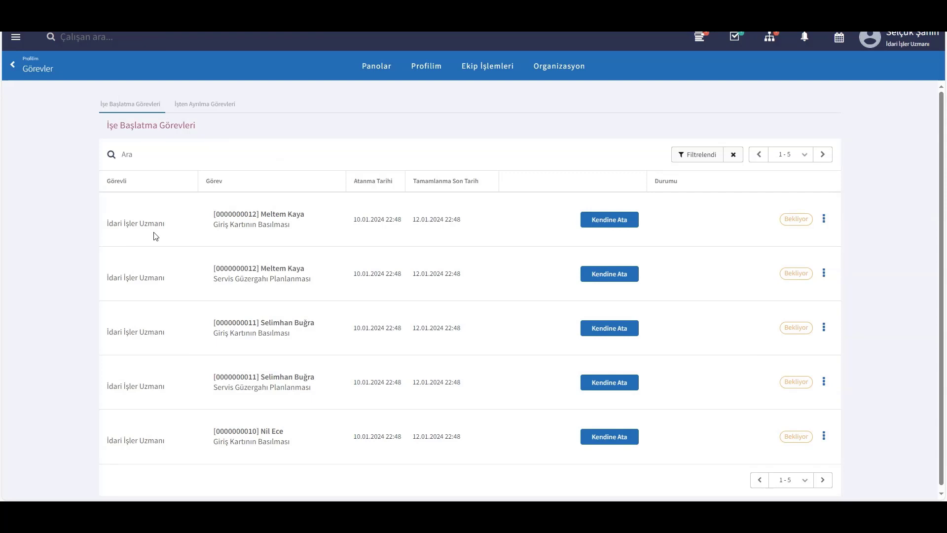
pyautogui.click(617, 227)
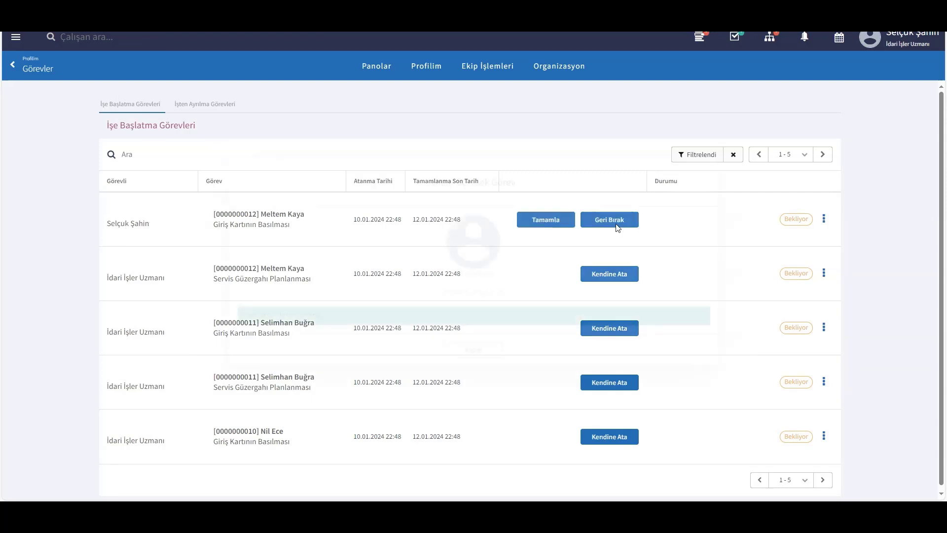
pyautogui.click(503, 355)
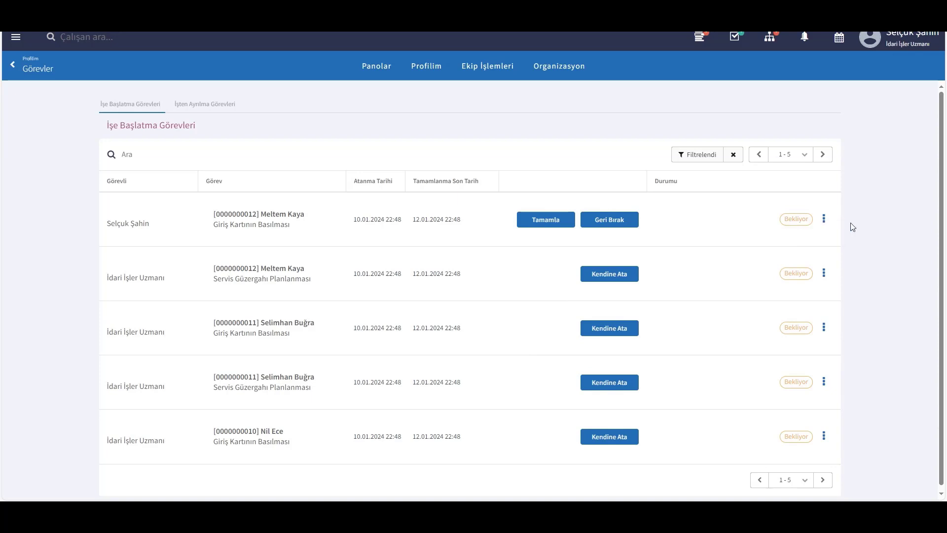
# - Examine the details of the self-assigned Giriş Kartının Basılması task, then close them
pyautogui.click(824, 219)
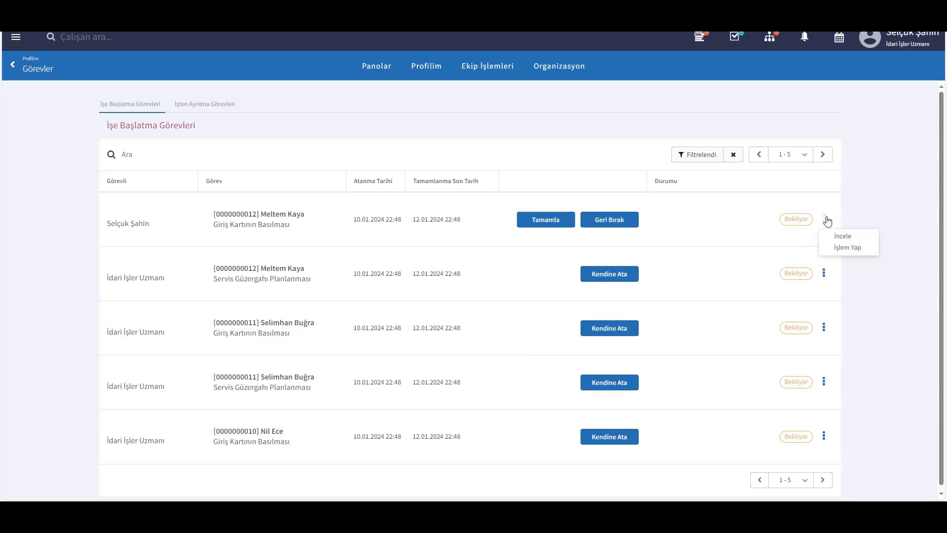
pyautogui.click(867, 238)
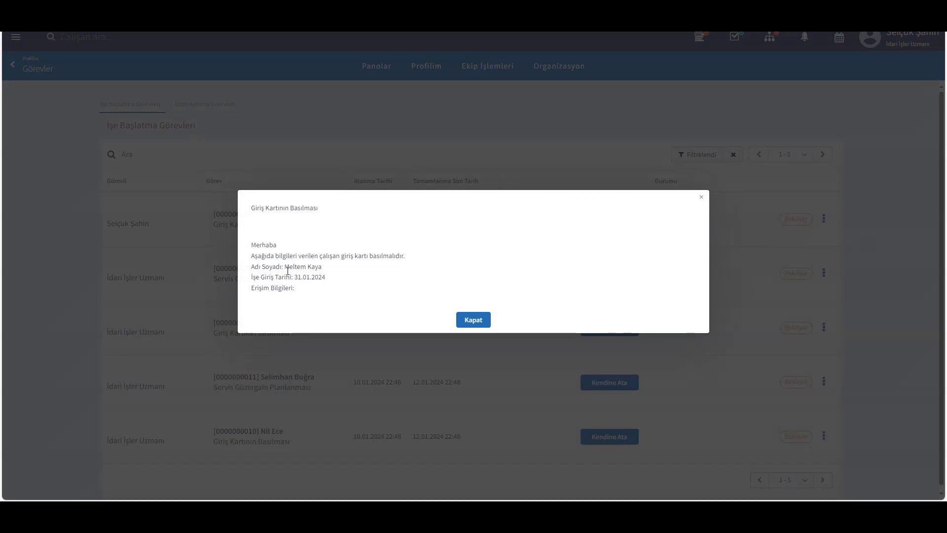
pyautogui.click(473, 320)
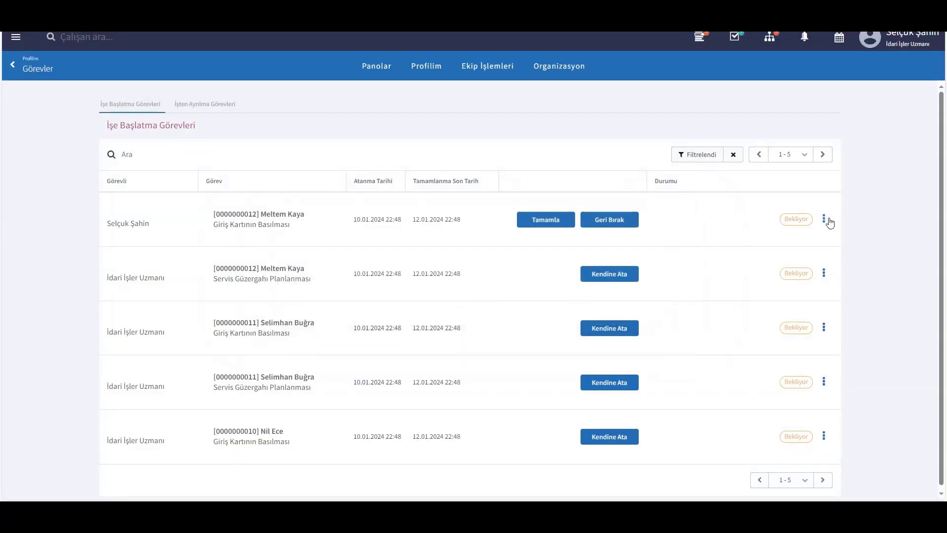
# - Complete the self-assigned Giriş Kartının Basılması task with the description "giriş kartı çıkartıldı" and close the result dialog
pyautogui.click(829, 220)
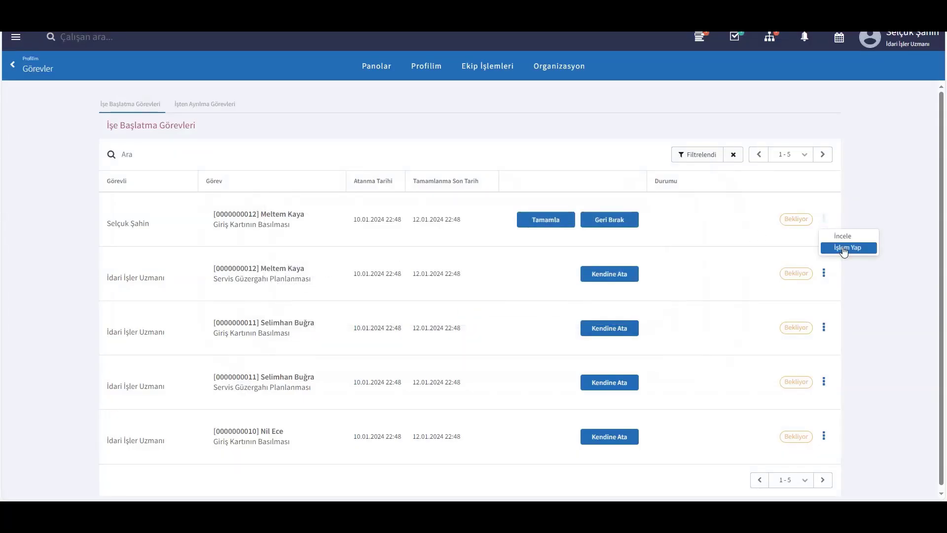
pyautogui.click(844, 248)
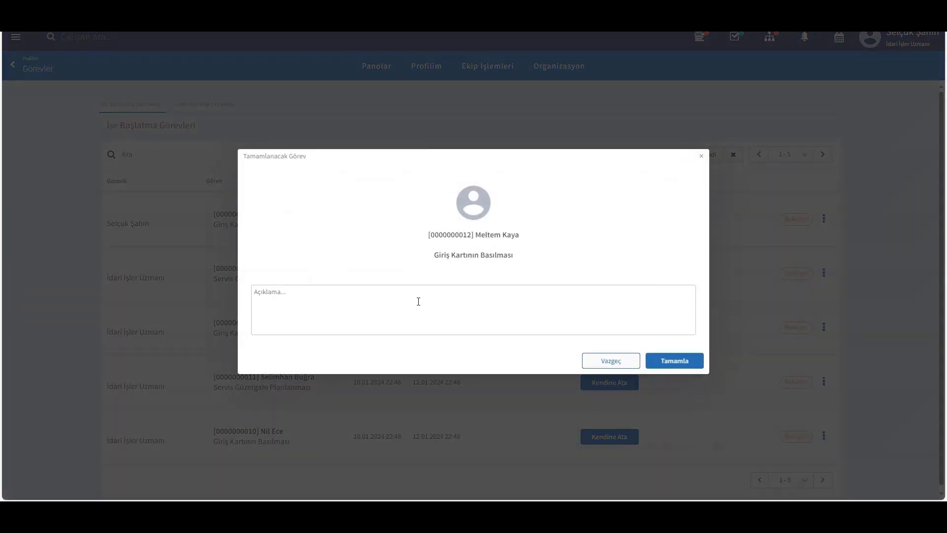
pyautogui.click(419, 302)
pyautogui.write('giriş kartı çıakrtıldı')
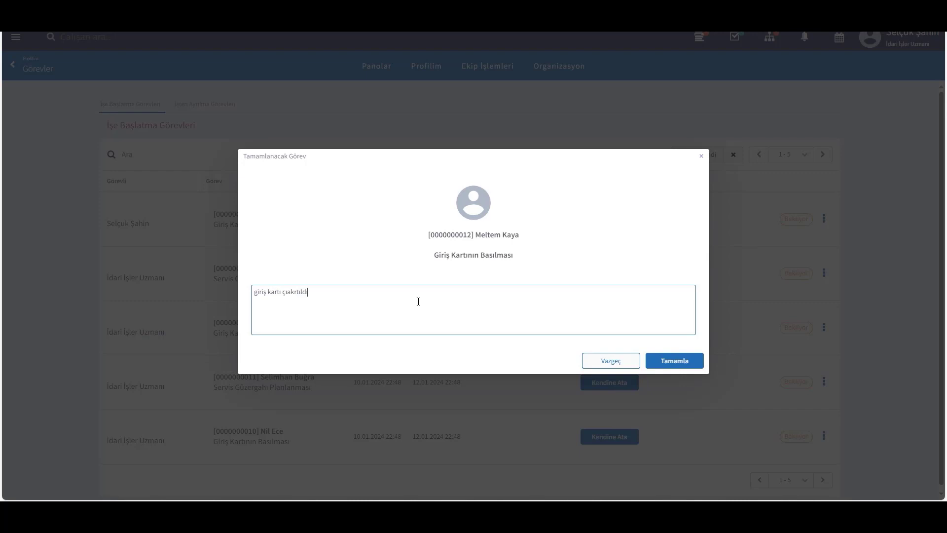
pyautogui.rightClick(293, 293)
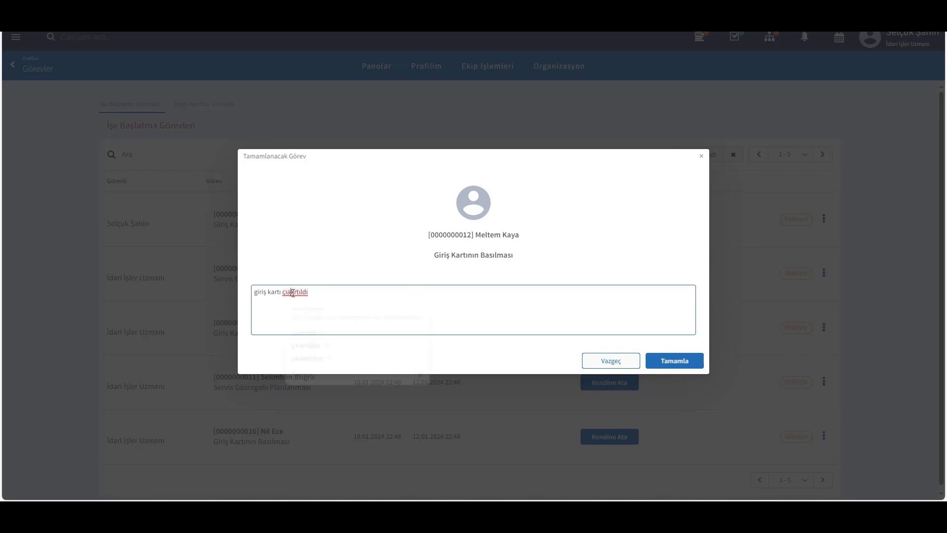
pyautogui.click(301, 349)
pyautogui.click(293, 292)
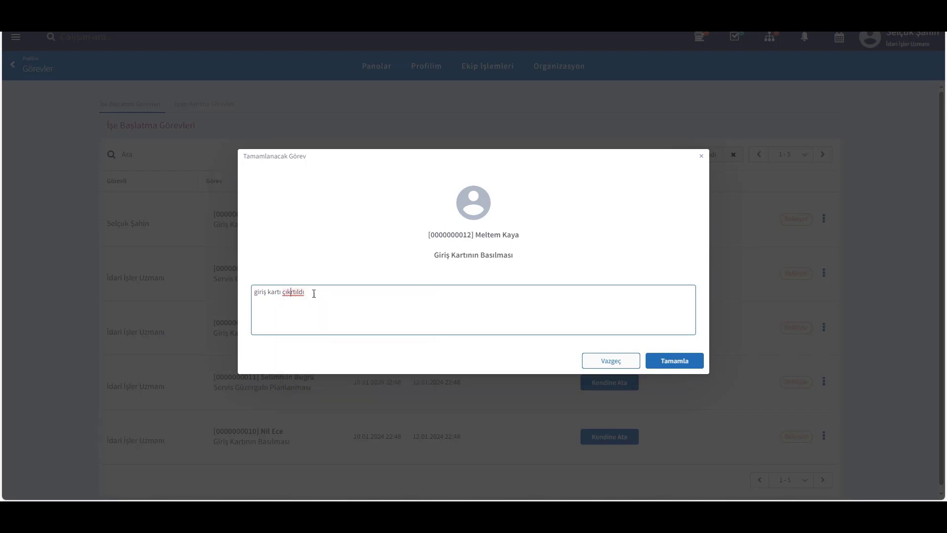
pyautogui.write('t')
pyautogui.click(676, 365)
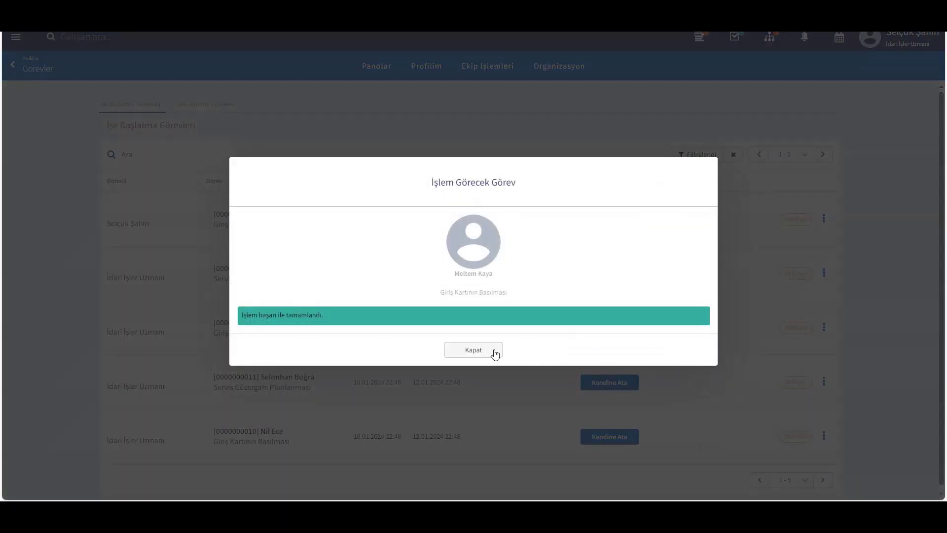
pyautogui.click(495, 353)
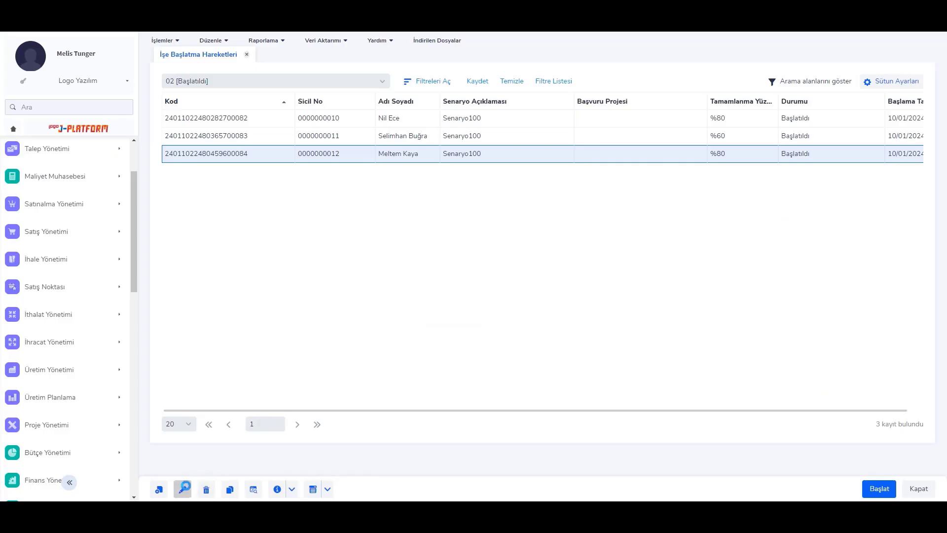
# - In J-Platform, edit the same employee's started onboarding transaction, mark Servis Güzergahı Planlanması as completed and save it
pyautogui.click(184, 488)
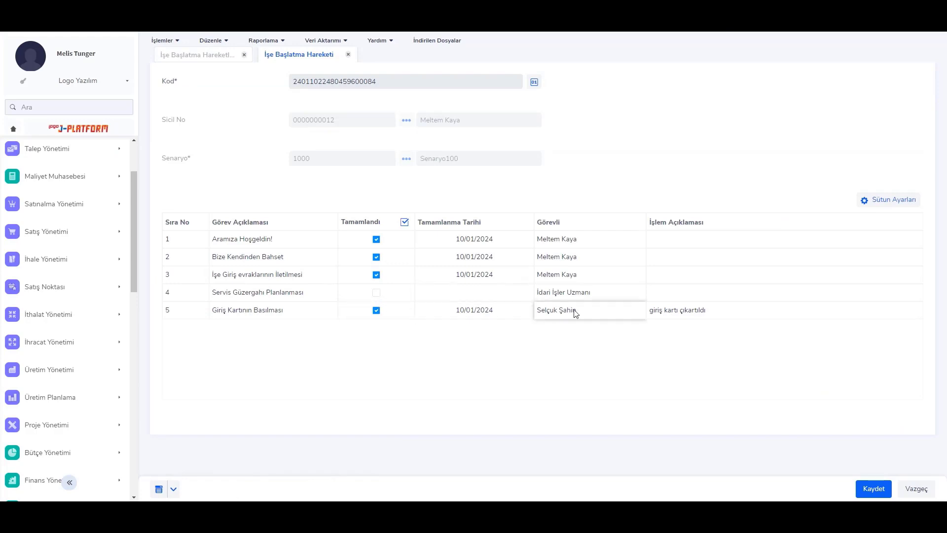
pyautogui.click(376, 296)
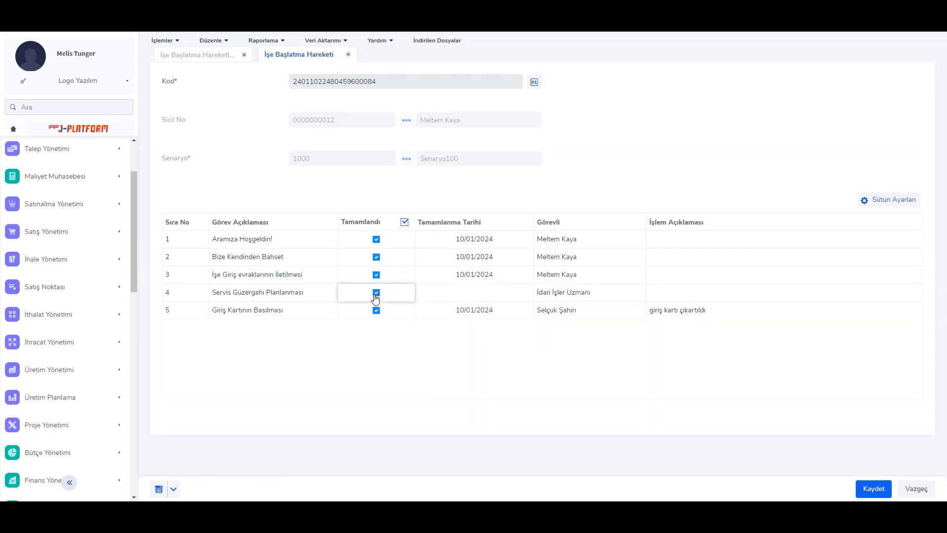
pyautogui.click(873, 489)
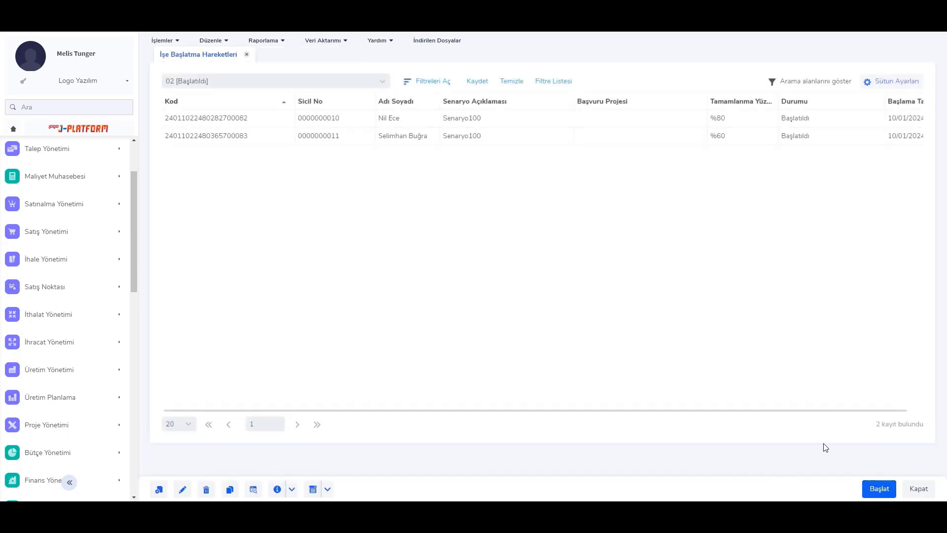
# - Filter the onboarding transactions by 03 [Tamamlandı] to check the finished Senaryo100 transaction, then restore the 02 [Başlatıldı] filter
pyautogui.click(272, 83)
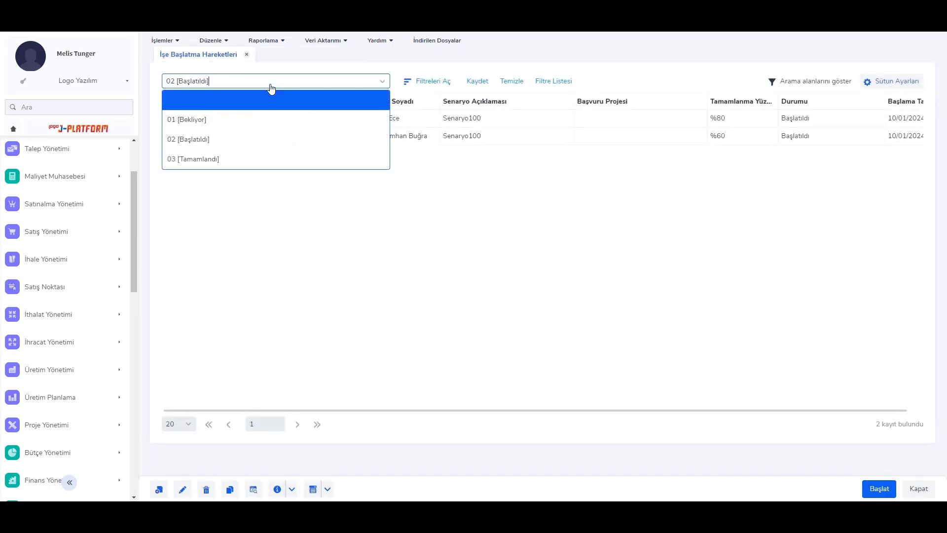
pyautogui.click(245, 158)
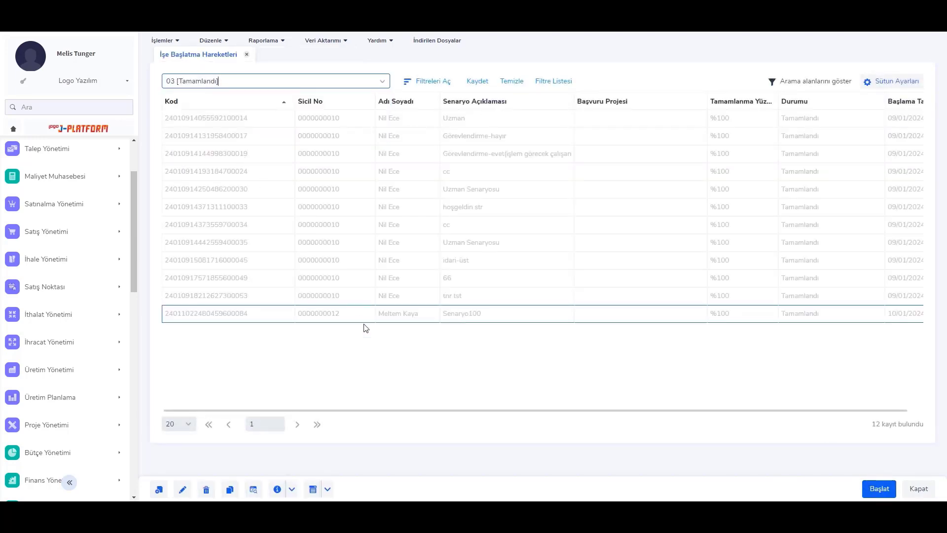
pyautogui.click(409, 322)
pyautogui.moveTo(496, 411); pyautogui.dragTo(587, 418)
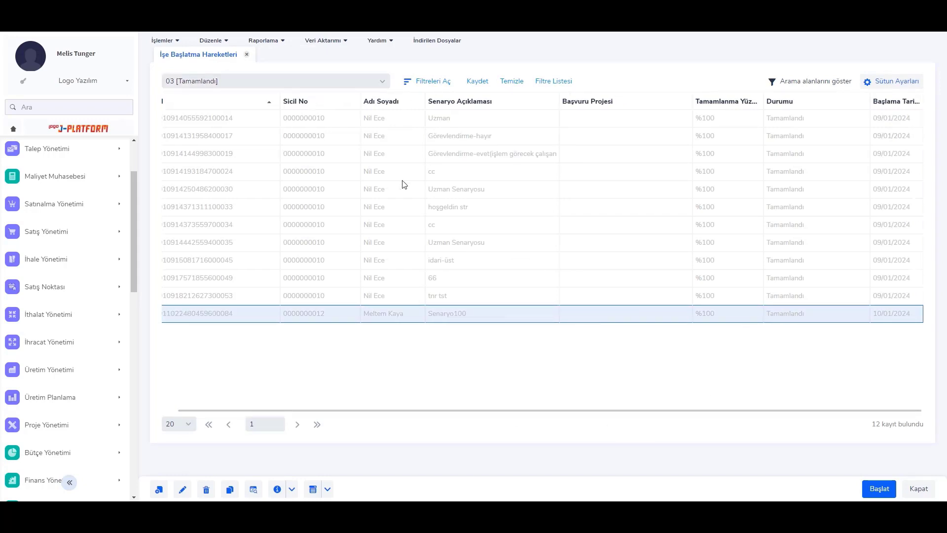
pyautogui.click(262, 85)
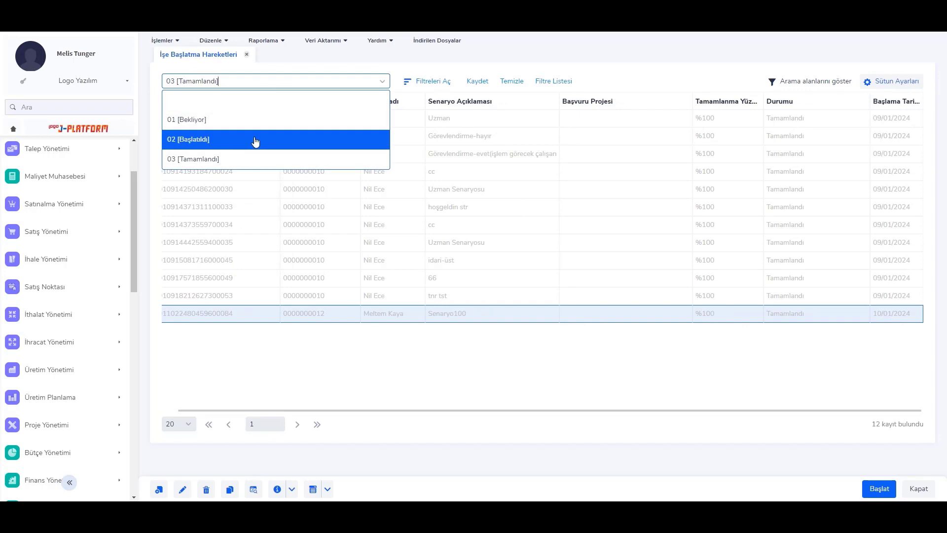
pyautogui.click(255, 140)
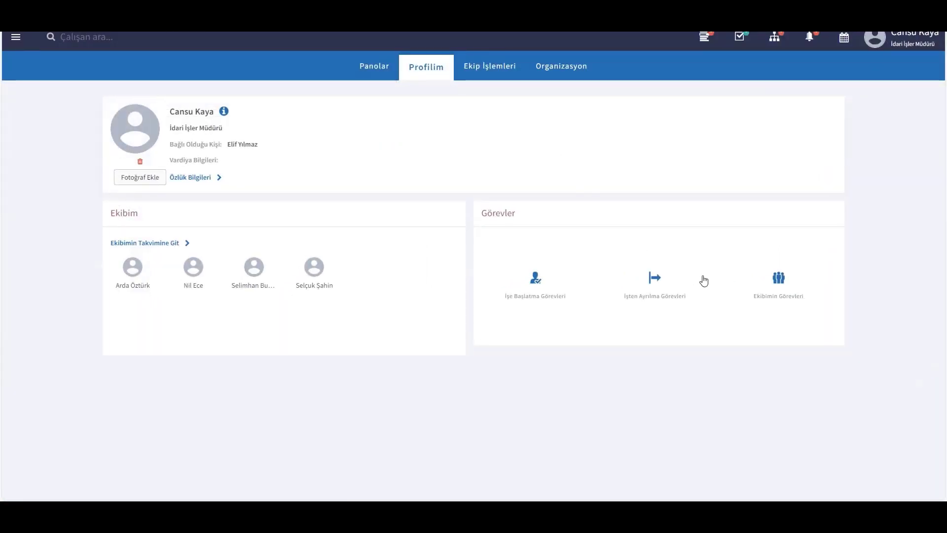
# - In the manager's employee portal, open the team's tasks and view the reassignment form of the first listed task, then close it
pyautogui.click(779, 279)
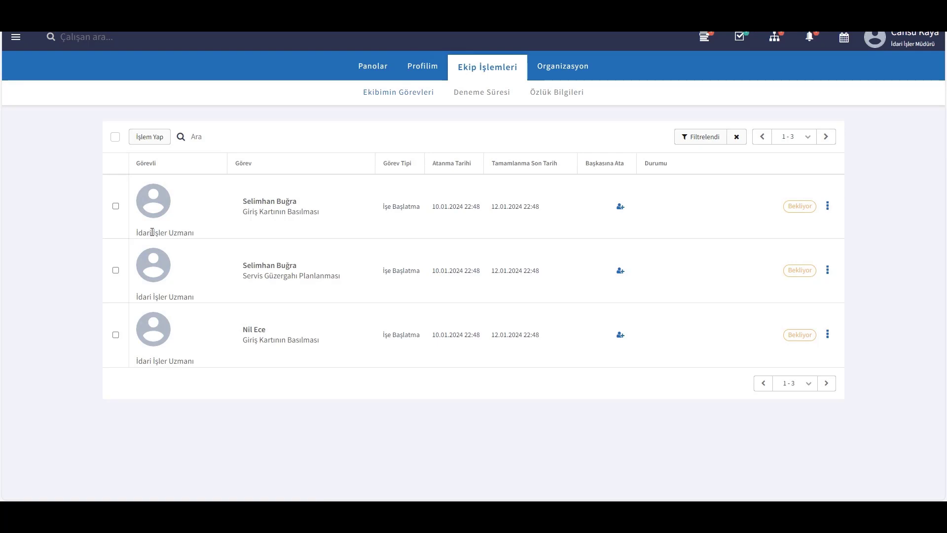
pyautogui.click(617, 208)
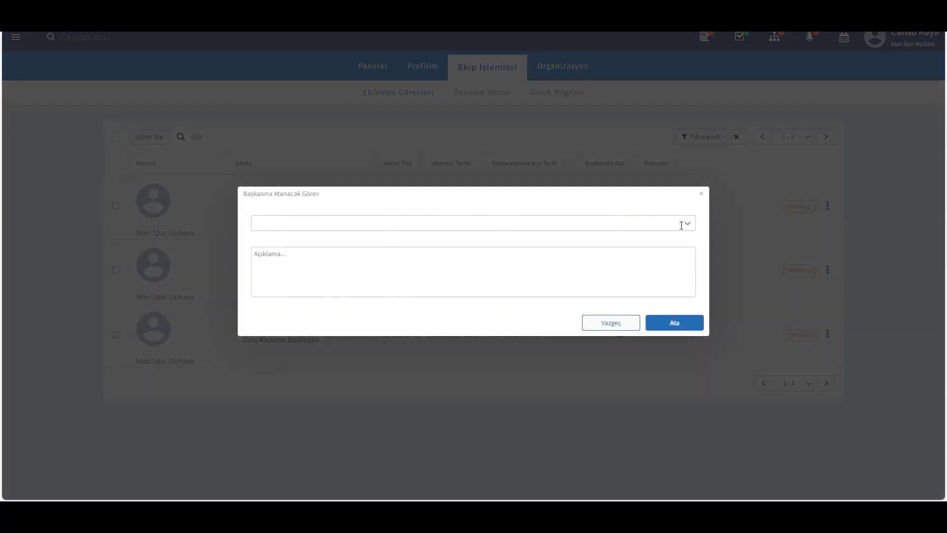
pyautogui.click(686, 224)
pyautogui.click(701, 194)
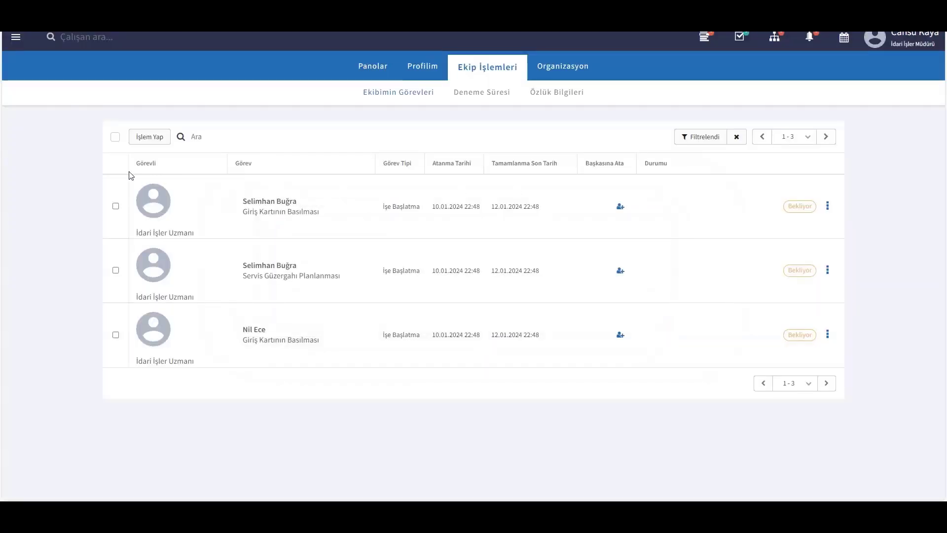
# - Reassign all listed team tasks to the first team member offered, with the description "sana atıyorum.", and close the result dialog
pyautogui.click(114, 139)
pyautogui.click(148, 140)
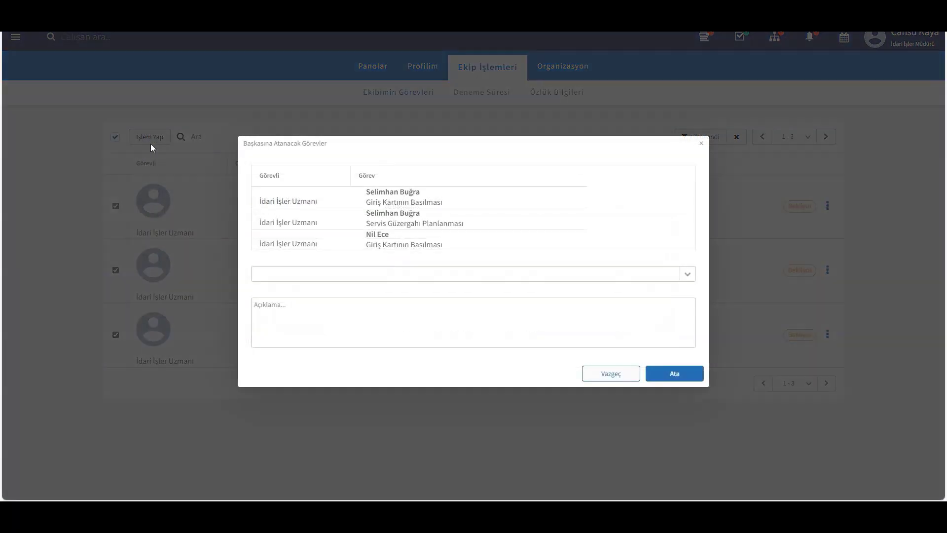
pyautogui.click(687, 275)
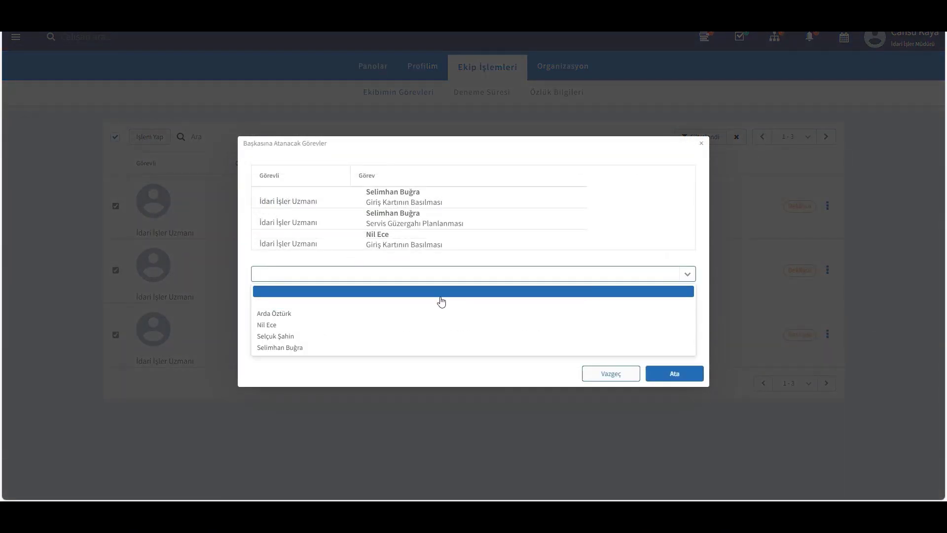
pyautogui.click(337, 311)
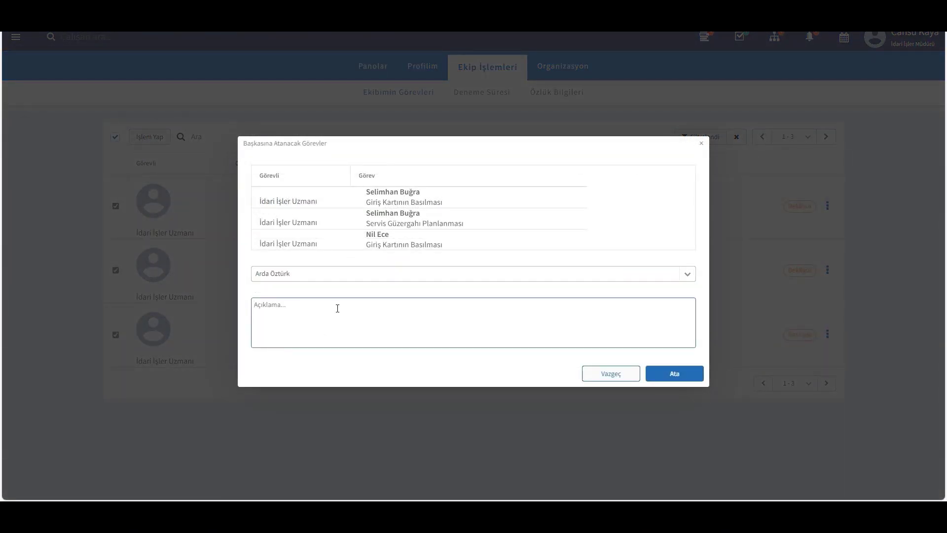
pyautogui.write('sana atıyorum.')
pyautogui.click(675, 376)
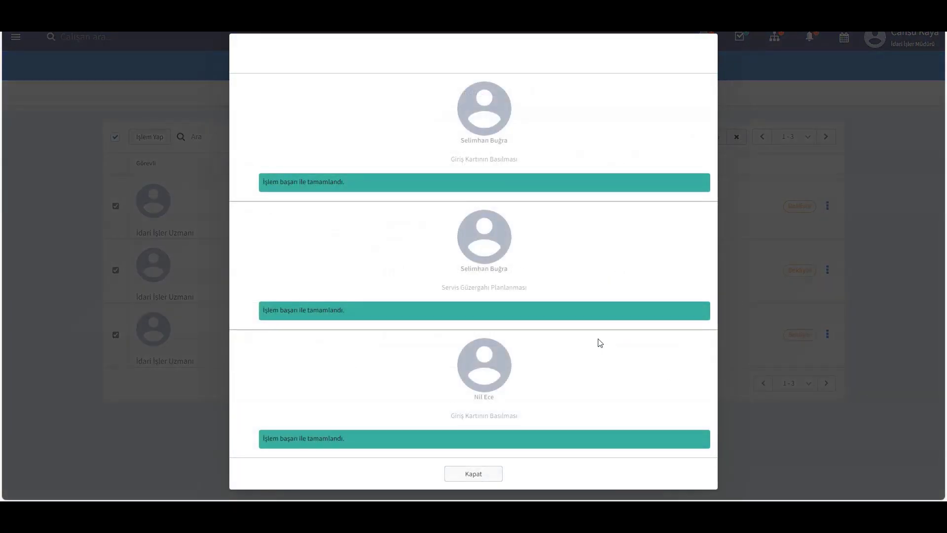
pyautogui.click(489, 475)
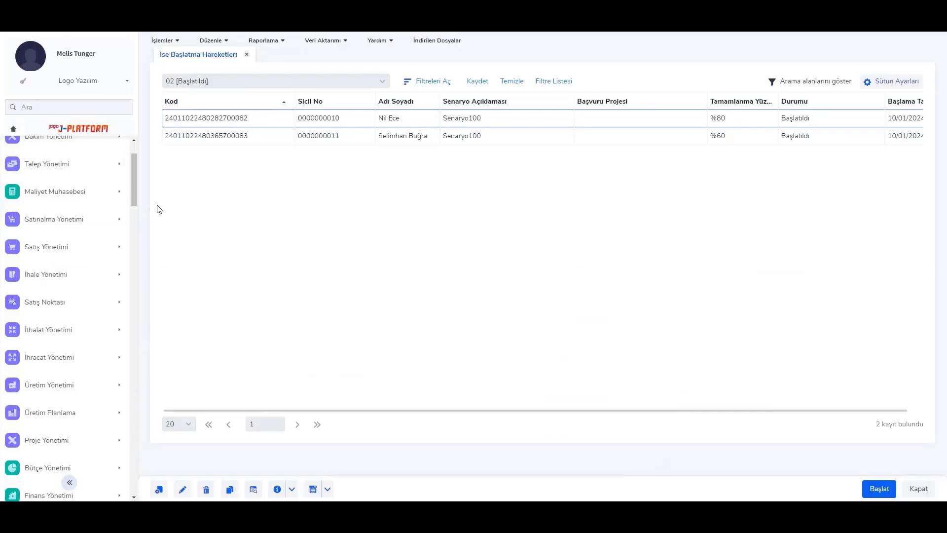
# - In J-Platform, open the Kurumsal Portal Yetki Grupları definitions under the human resources system settings and open the Yönetici group for editing
pyautogui.click(13, 128)
pyautogui.click(404, 164)
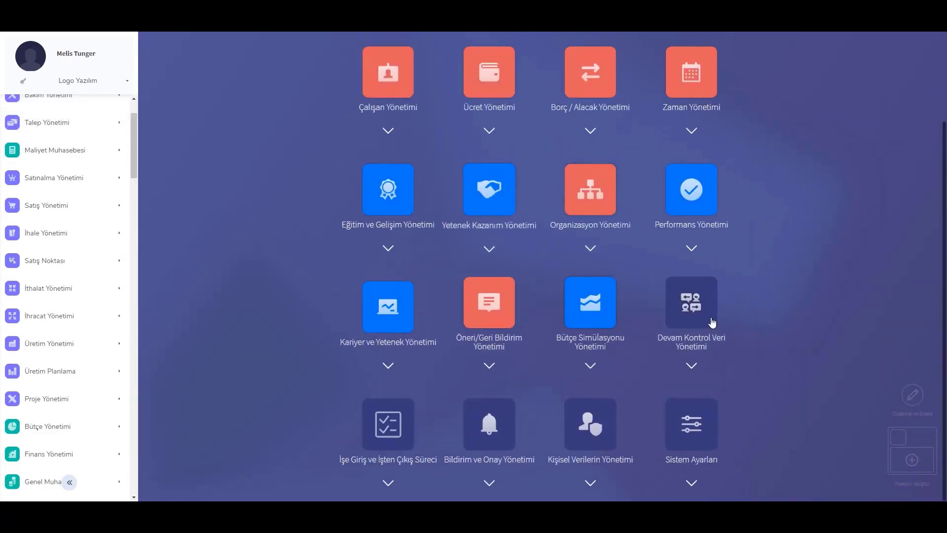
pyautogui.click(681, 422)
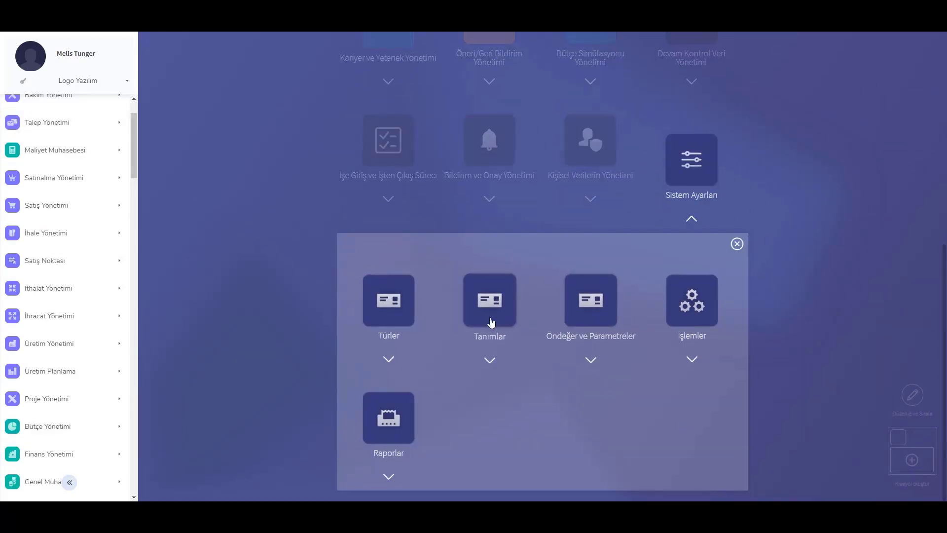
pyautogui.click(488, 318)
pyautogui.click(499, 328)
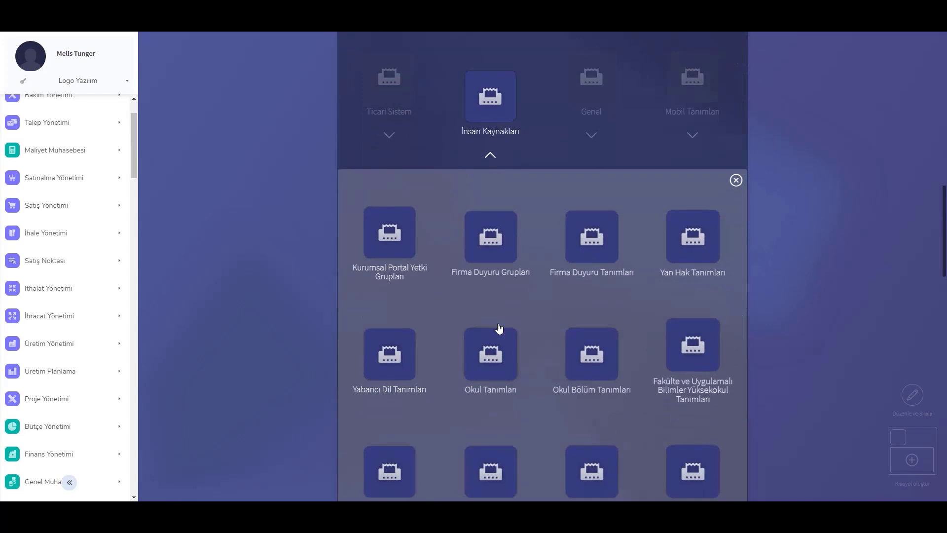
pyautogui.click(388, 244)
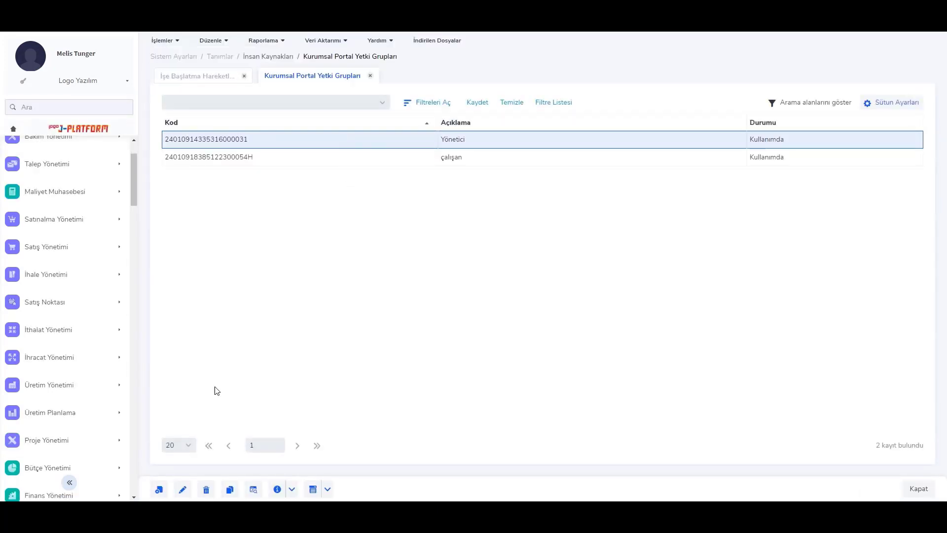
pyautogui.click(183, 489)
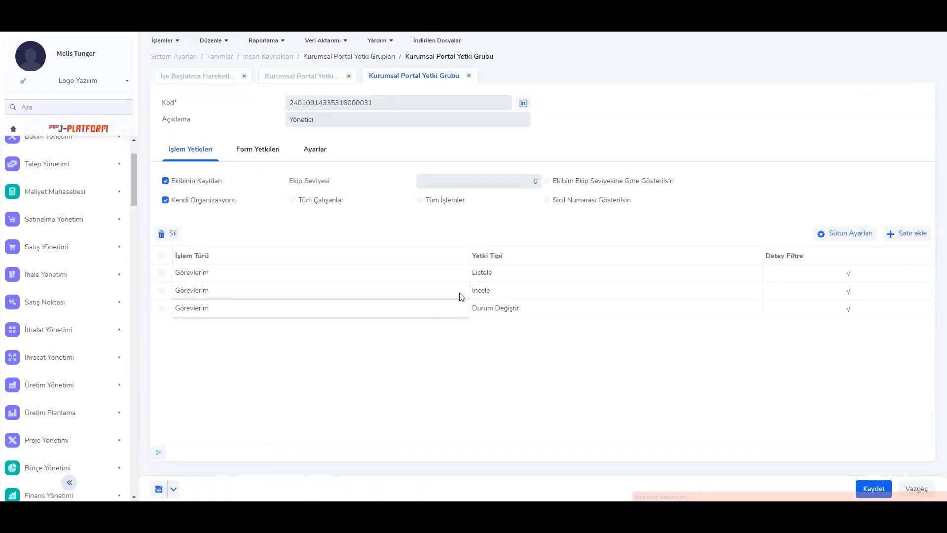
# - Review the Yönetici group's Görevlerim operation permissions and the task type options in the Listele row's detail filter, then close the filter
pyautogui.click(512, 275)
pyautogui.click(511, 292)
pyautogui.click(513, 310)
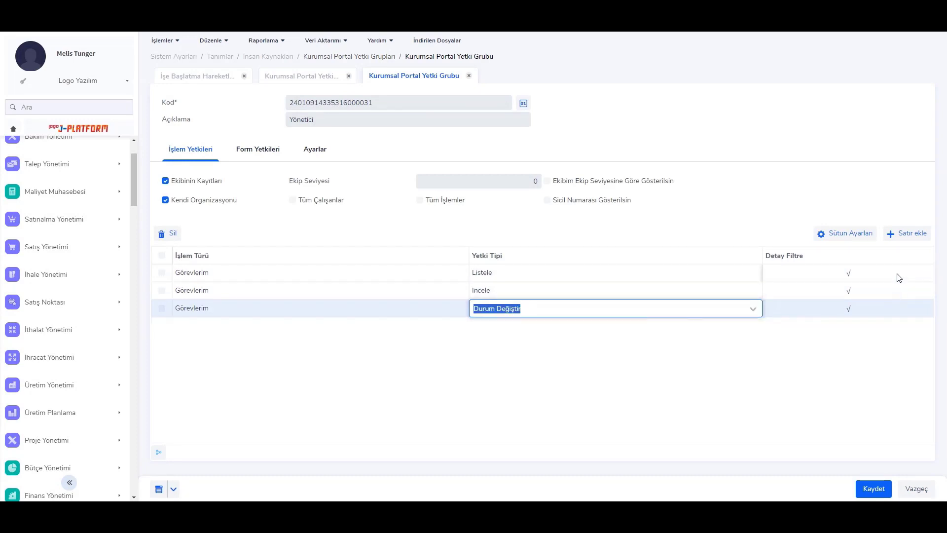
pyautogui.click(913, 274)
pyautogui.click(925, 274)
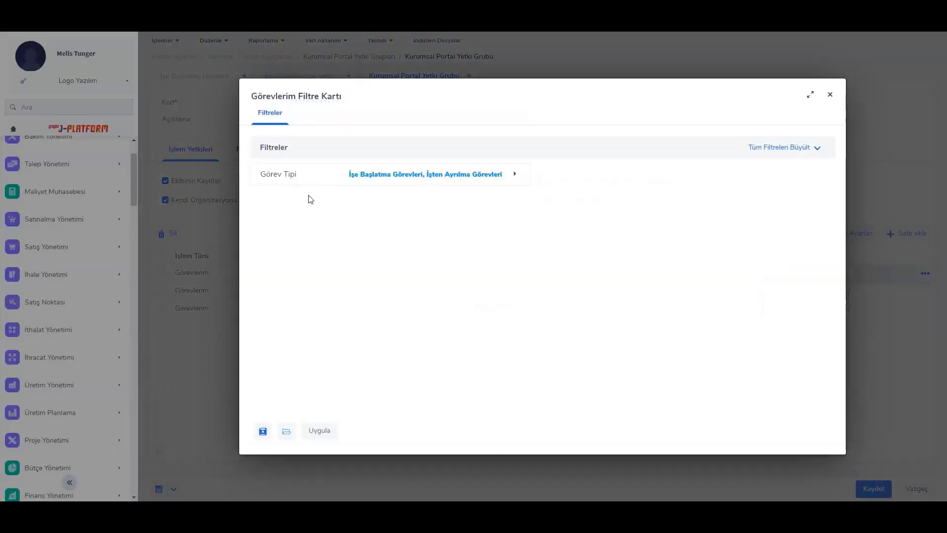
pyautogui.click(430, 181)
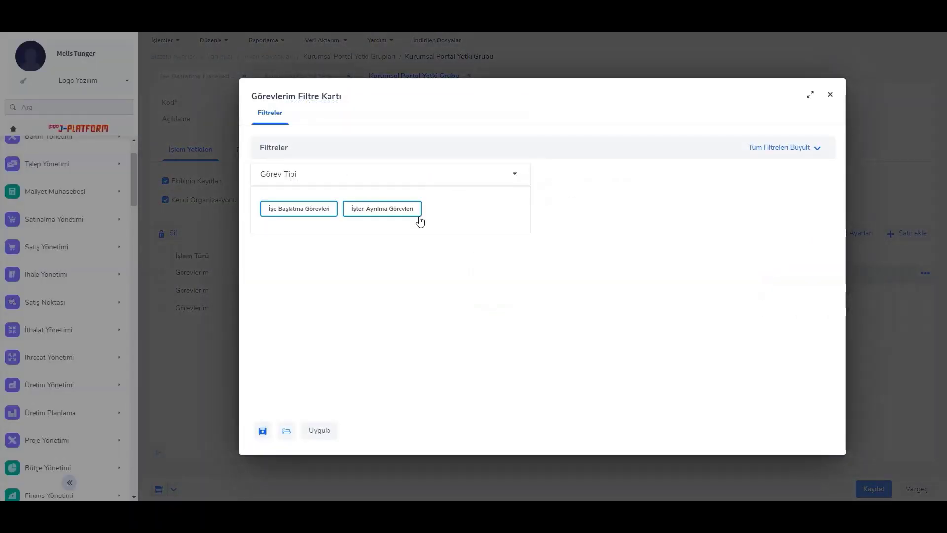
pyautogui.click(831, 94)
# - Review the Yönetici group's form permissions and the field permissions of the Ekibimin Görevleri form, then leave them without changes
pyautogui.click(257, 153)
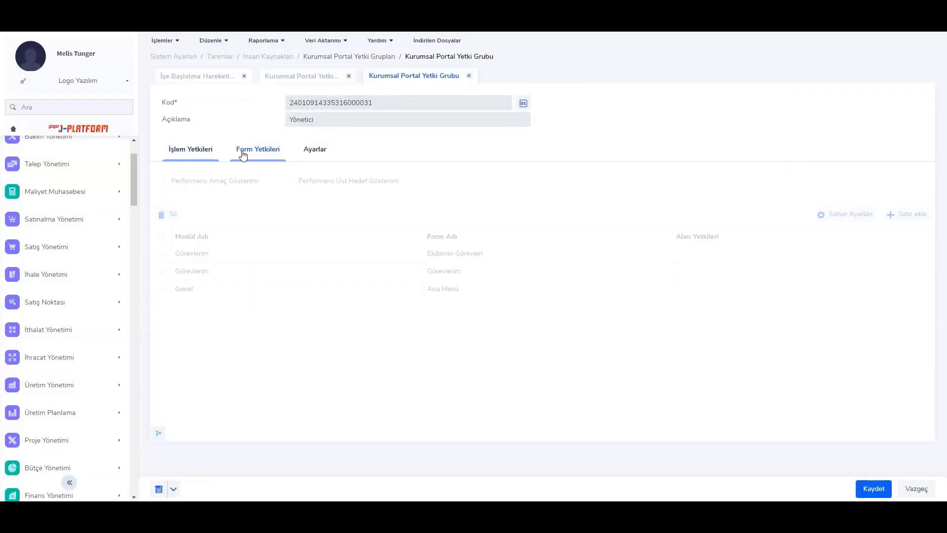
pyautogui.click(638, 254)
pyautogui.click(641, 270)
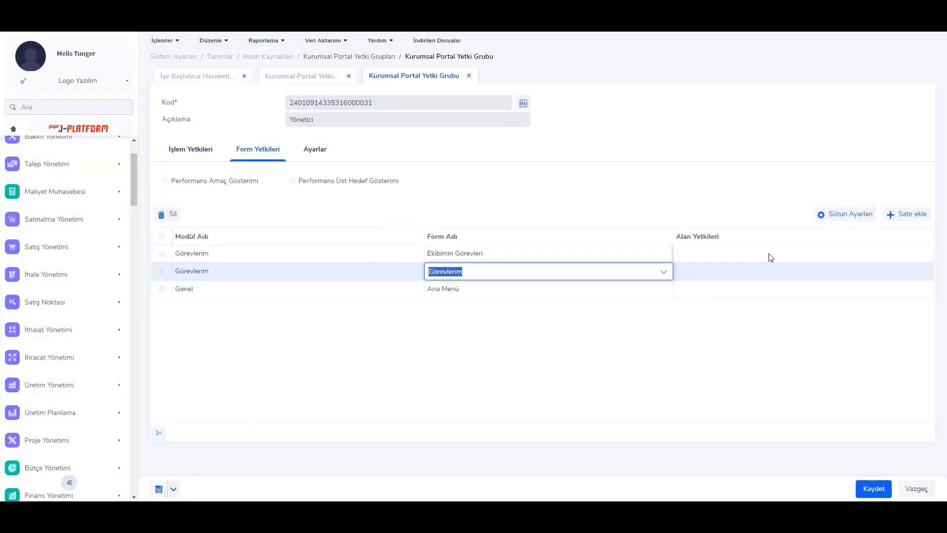
pyautogui.click(790, 256)
pyautogui.click(925, 254)
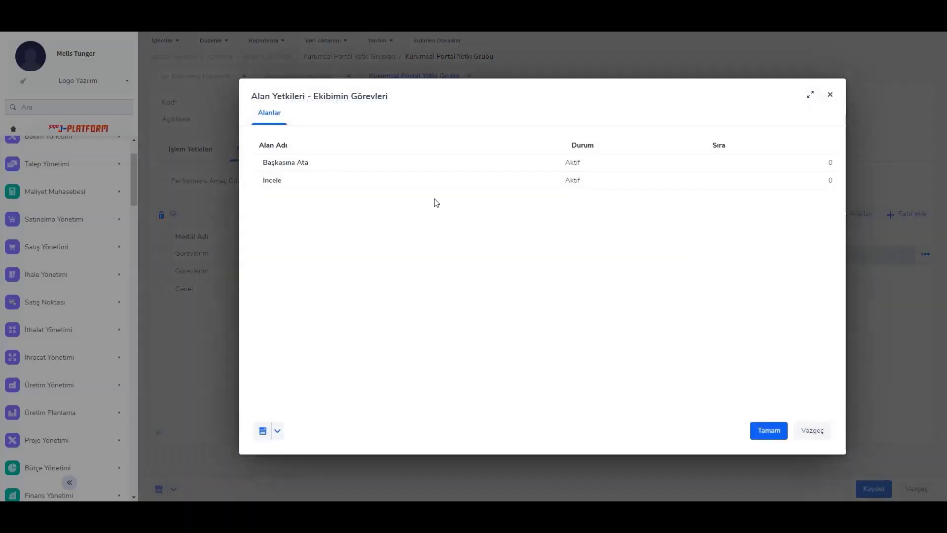
pyautogui.click(819, 432)
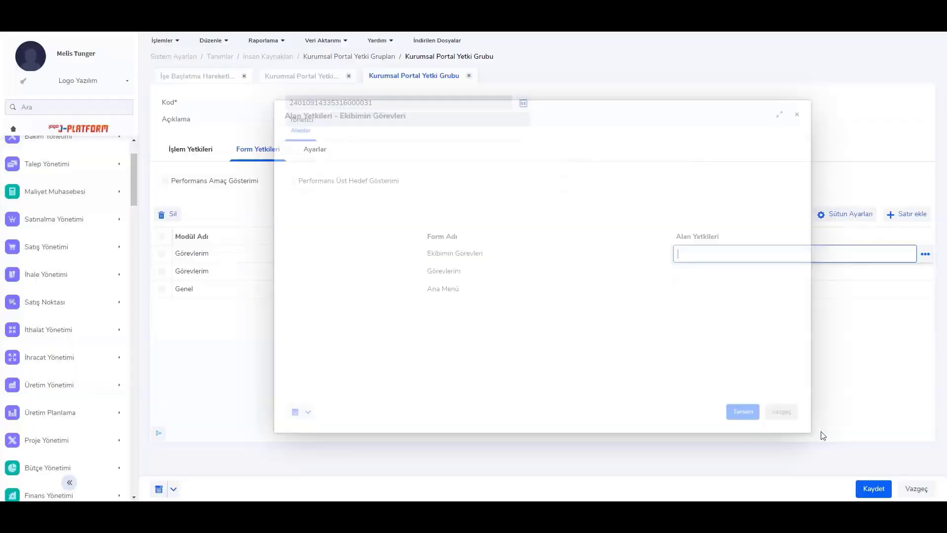
# - Review the field permissions of the Görevlerim form in the Yönetici group and leave them without changes
pyautogui.click(915, 276)
pyautogui.click(926, 273)
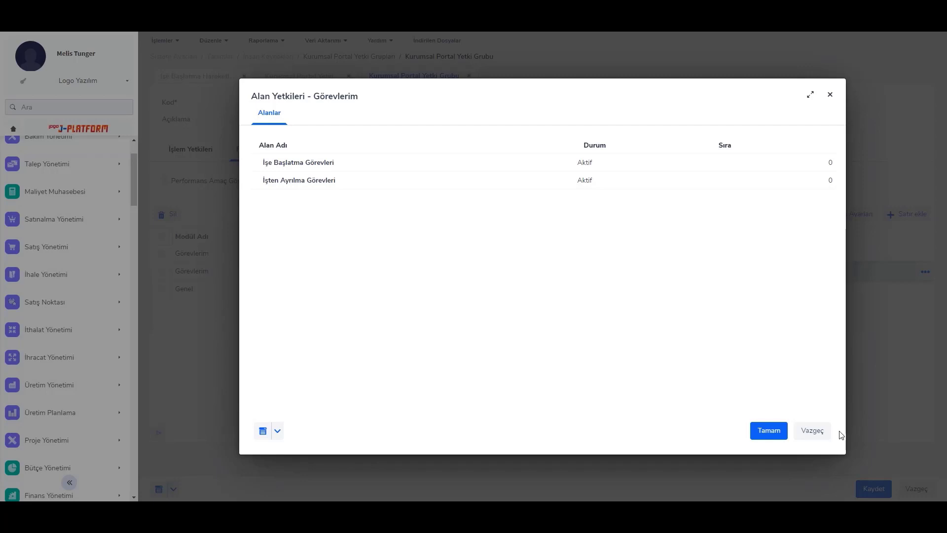
pyautogui.click(823, 431)
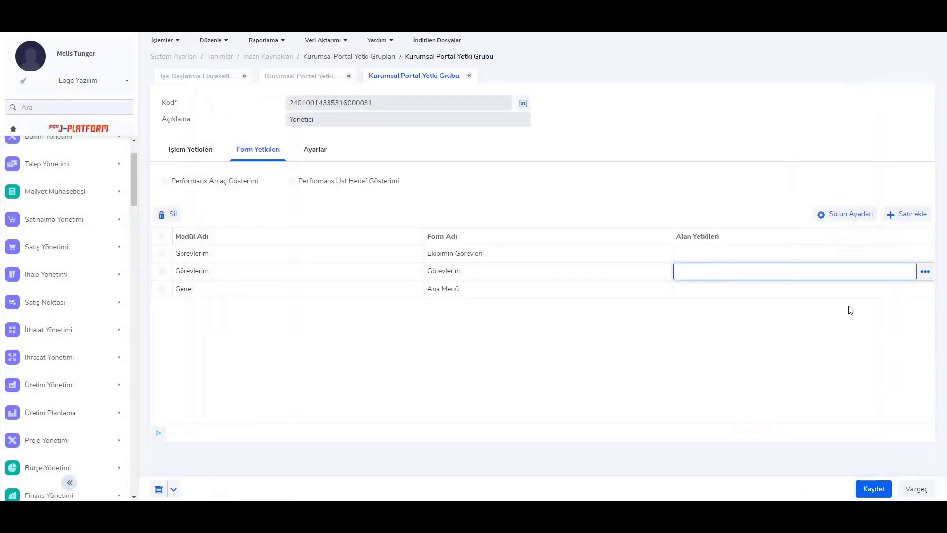
# - Review the Ana Menü form's field permissions down to the Ekibimin Görevleri entry, leave them without changes, and return to the home page
pyautogui.click(896, 290)
pyautogui.click(924, 290)
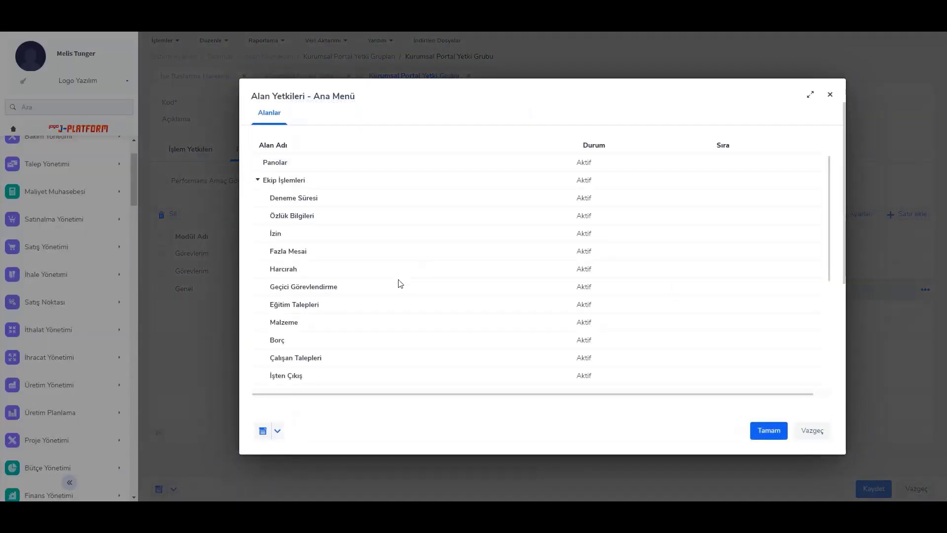
pyautogui.scroll(-3, 281, 227)
pyautogui.click(452, 359)
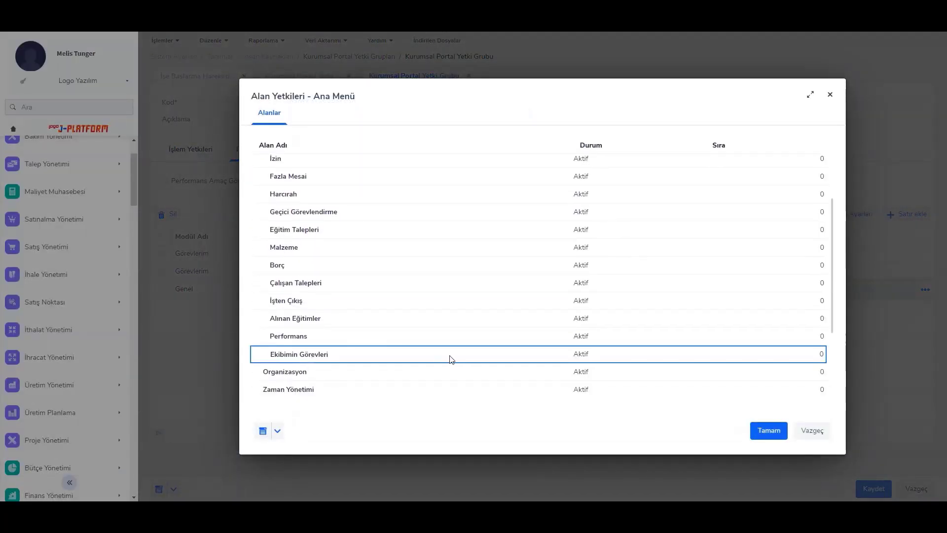
pyautogui.click(814, 432)
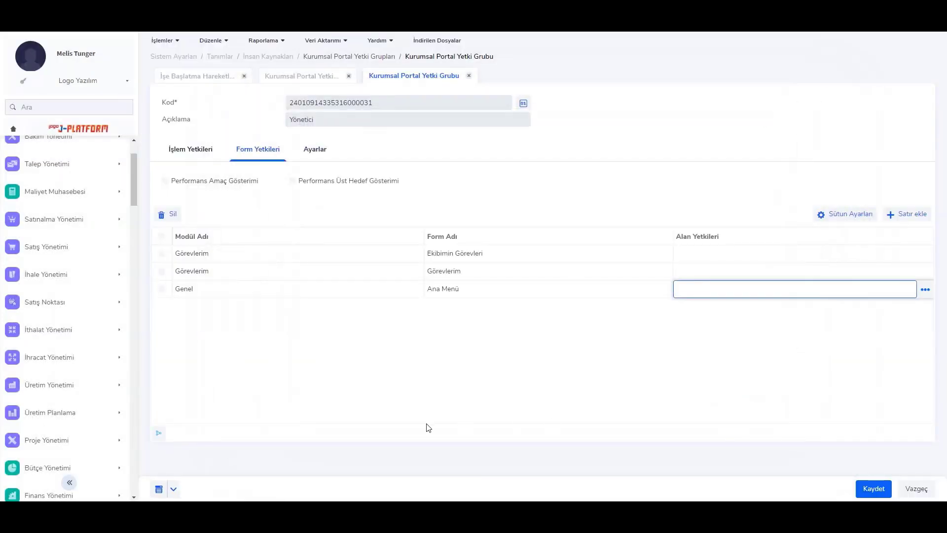
pyautogui.click(13, 128)
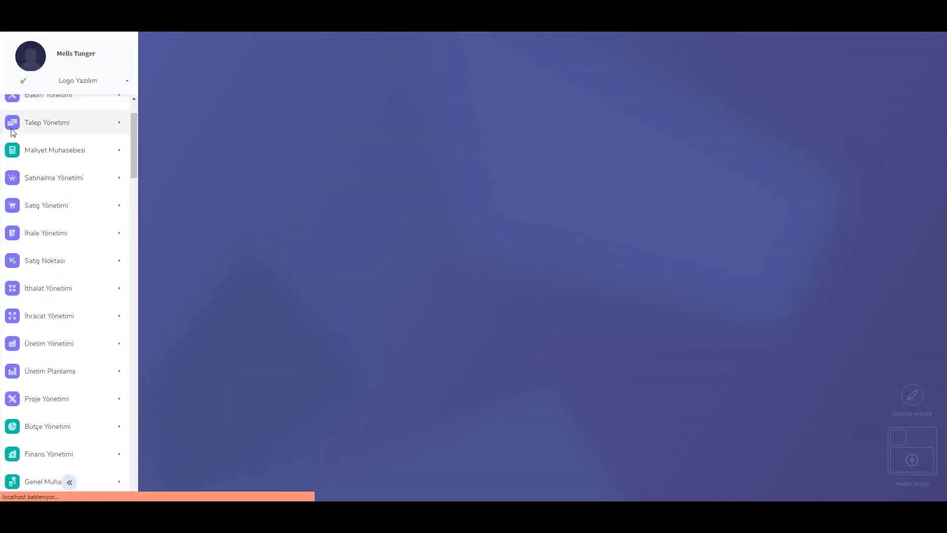